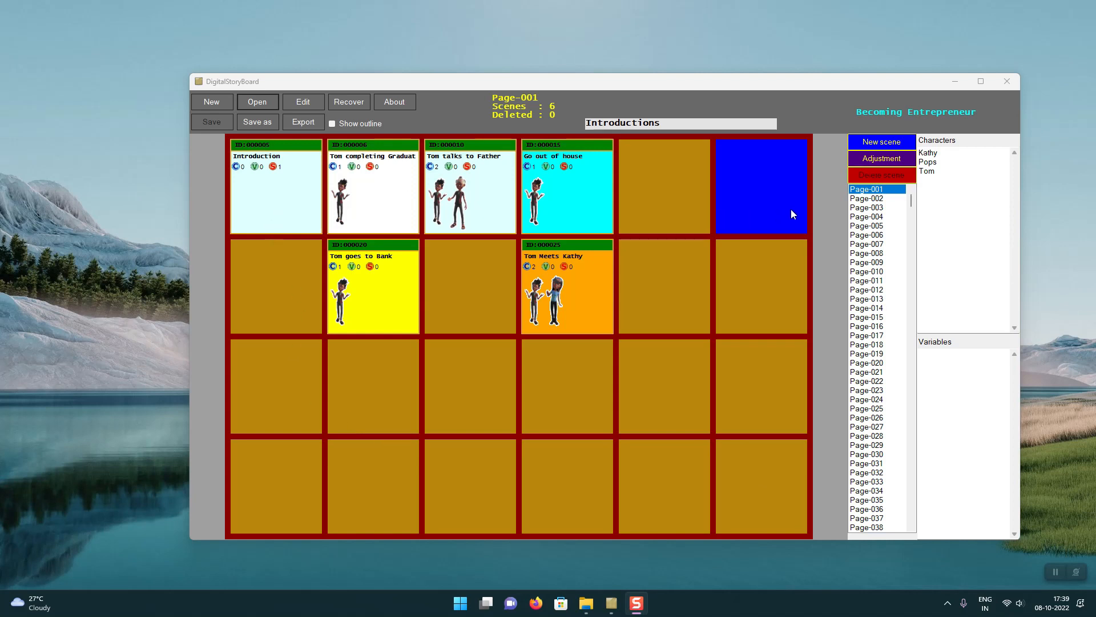
Step: View the last storyboard page, Page-999, and return to Page-001
drag(910, 202, 909, 544)
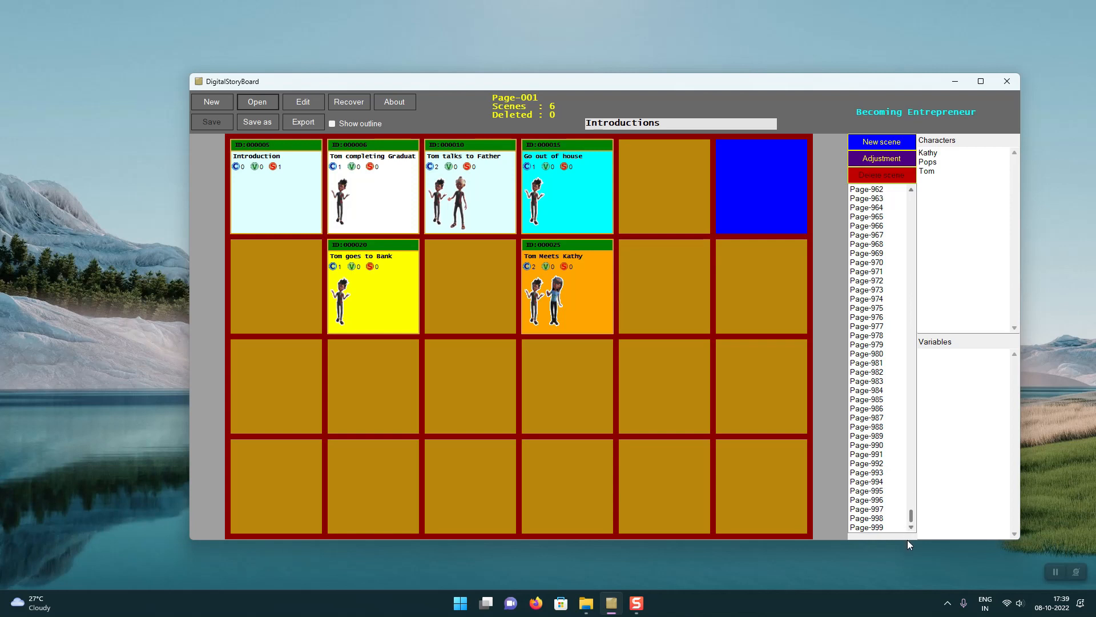
click(877, 527)
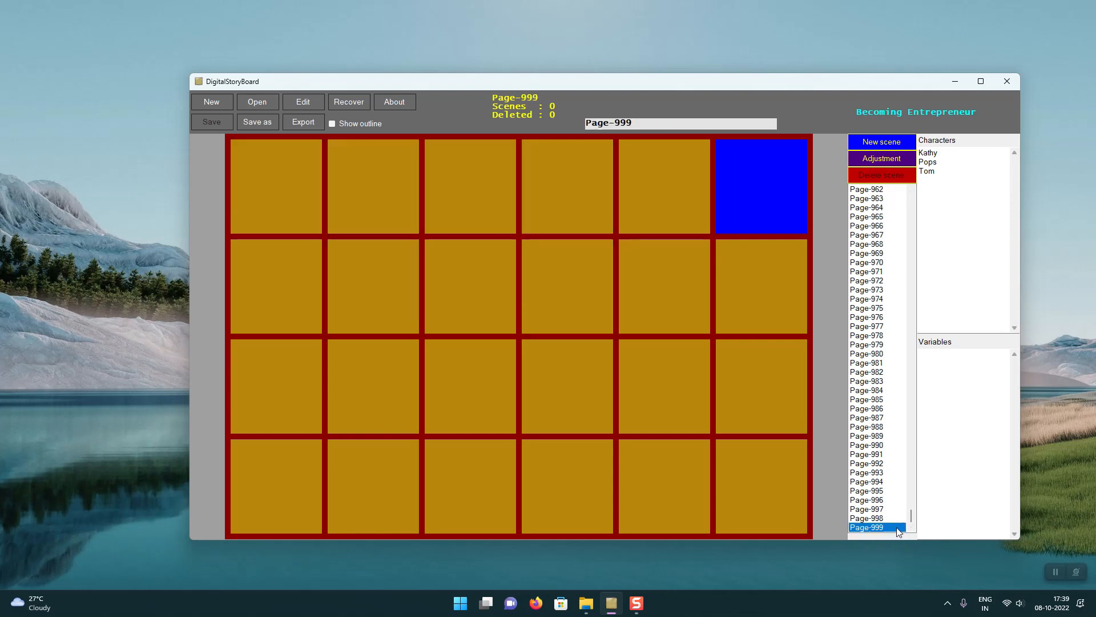
drag(911, 514, 905, 193)
click(903, 191)
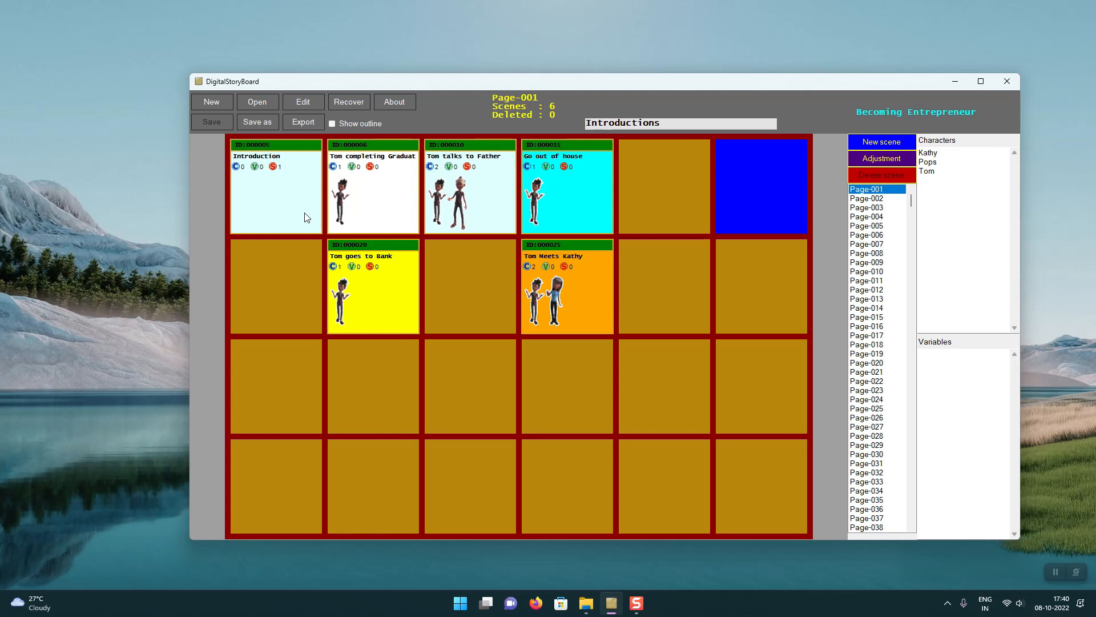
Step: Switch to File Explorer and examine the storyboard file and the Kathy.png character image in DigitalStoryBoard's Sample folder
mouse_move(588, 611)
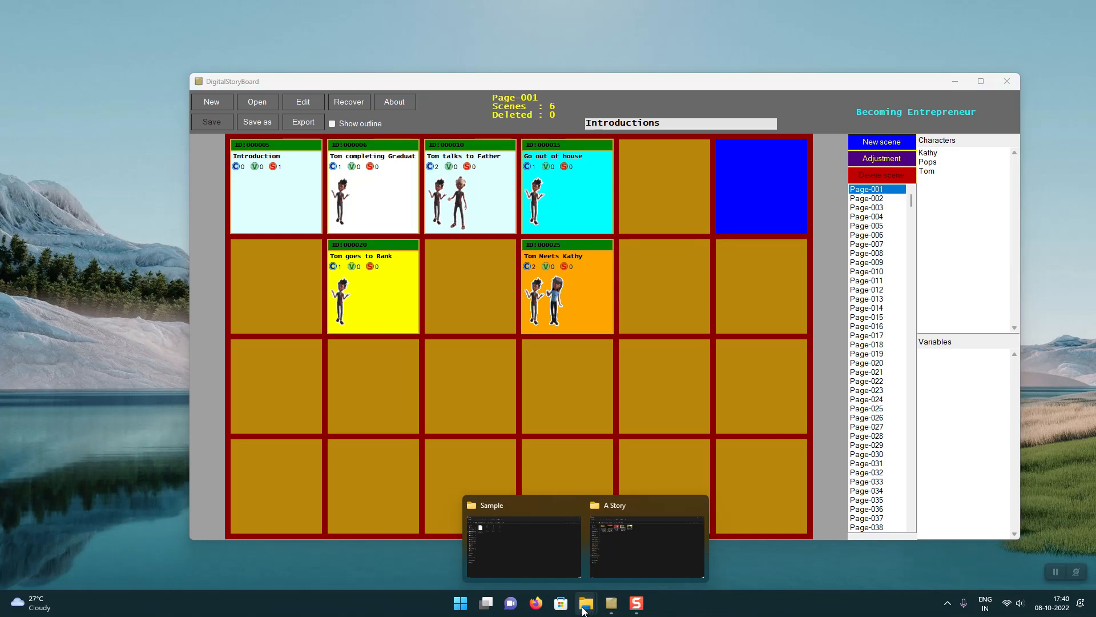
mouse_move(567, 569)
click(570, 568)
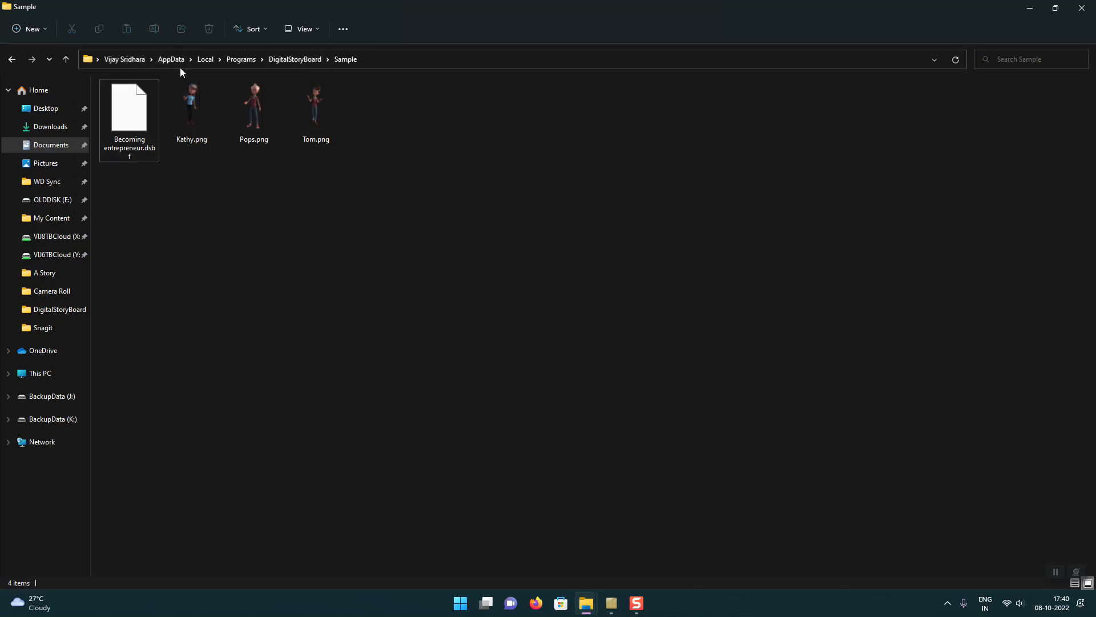
click(311, 61)
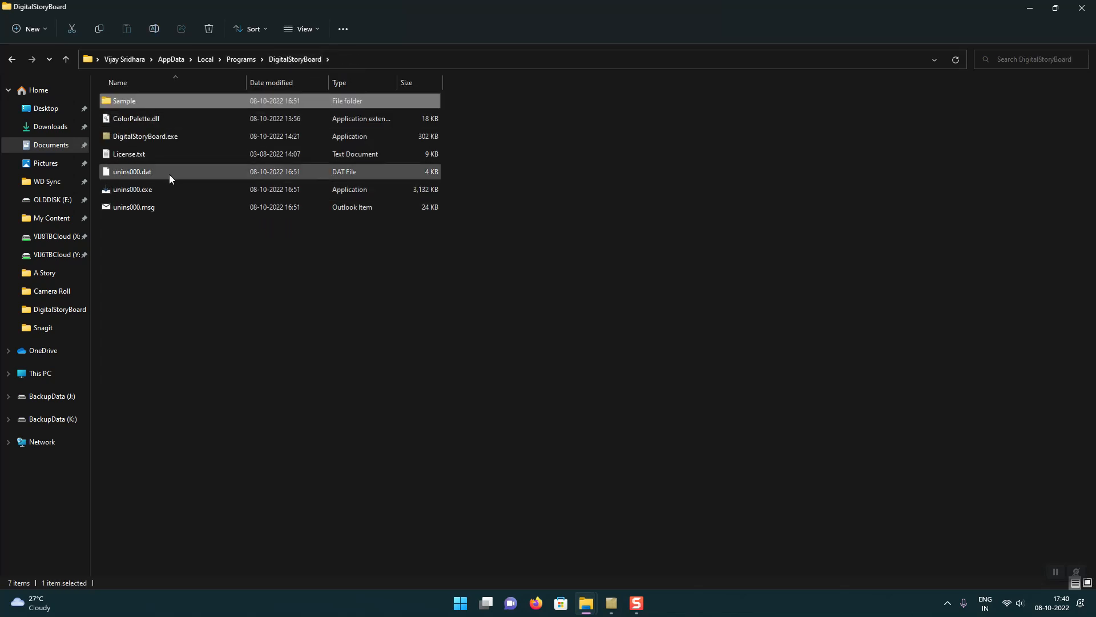
double_click(135, 103)
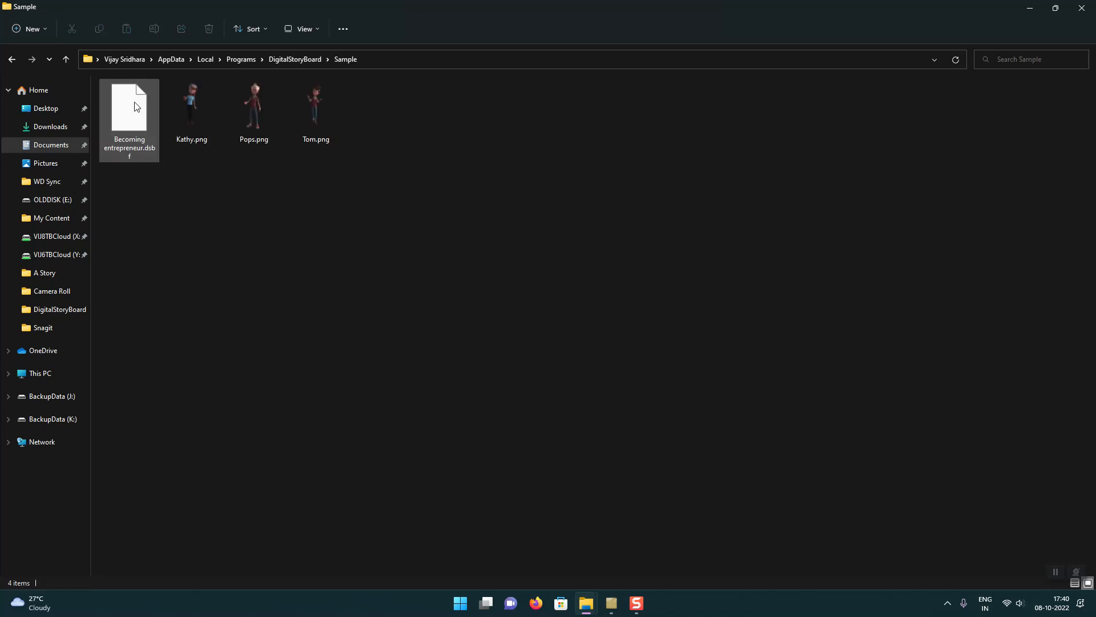
click(137, 146)
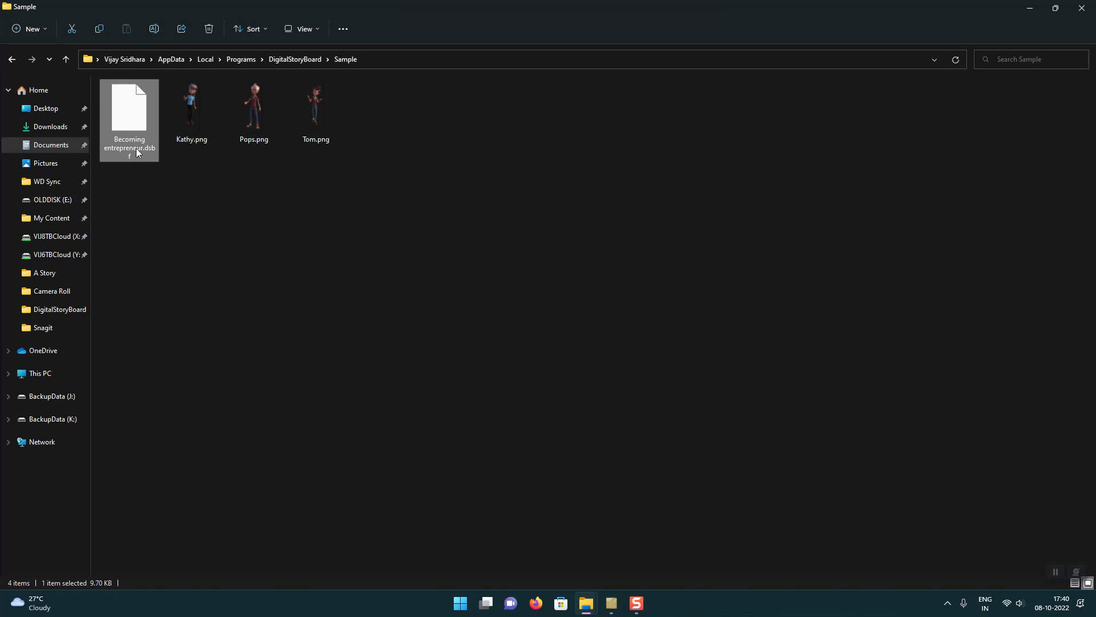
click(193, 137)
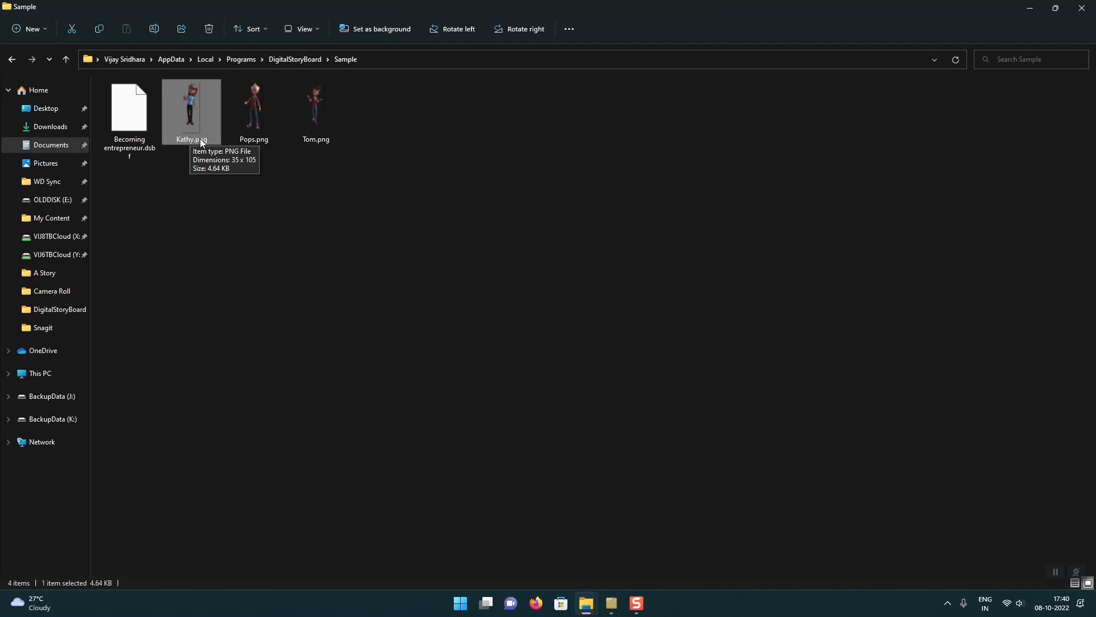
mouse_move(195, 129)
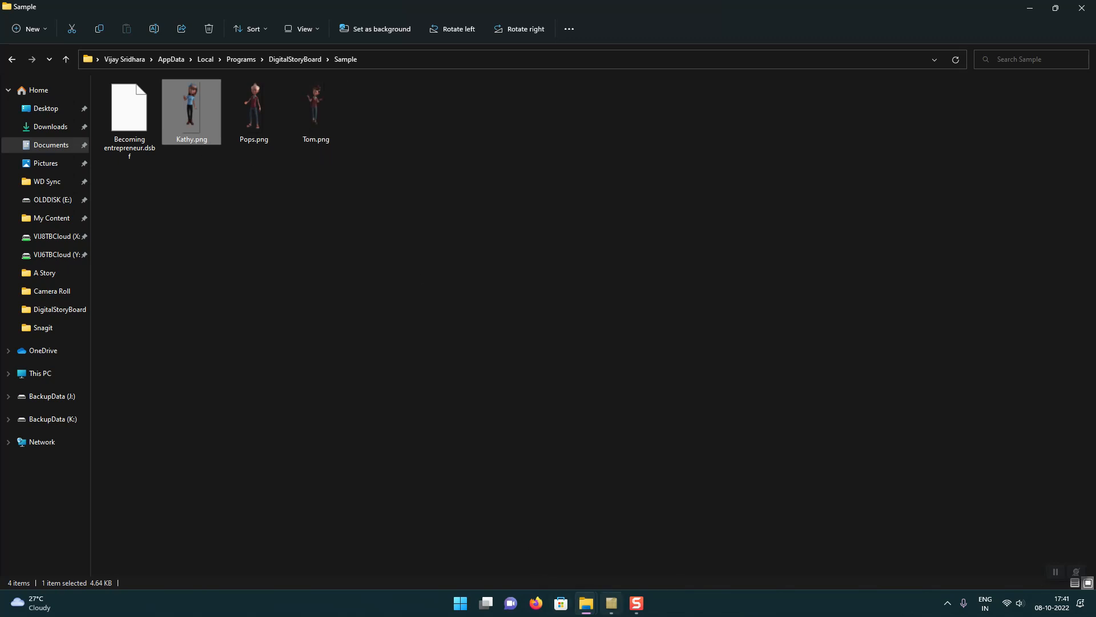
Step: Switch to DigitalStoryBoard and review the game details, including the genre options, characters and variables, without making changes
click(612, 603)
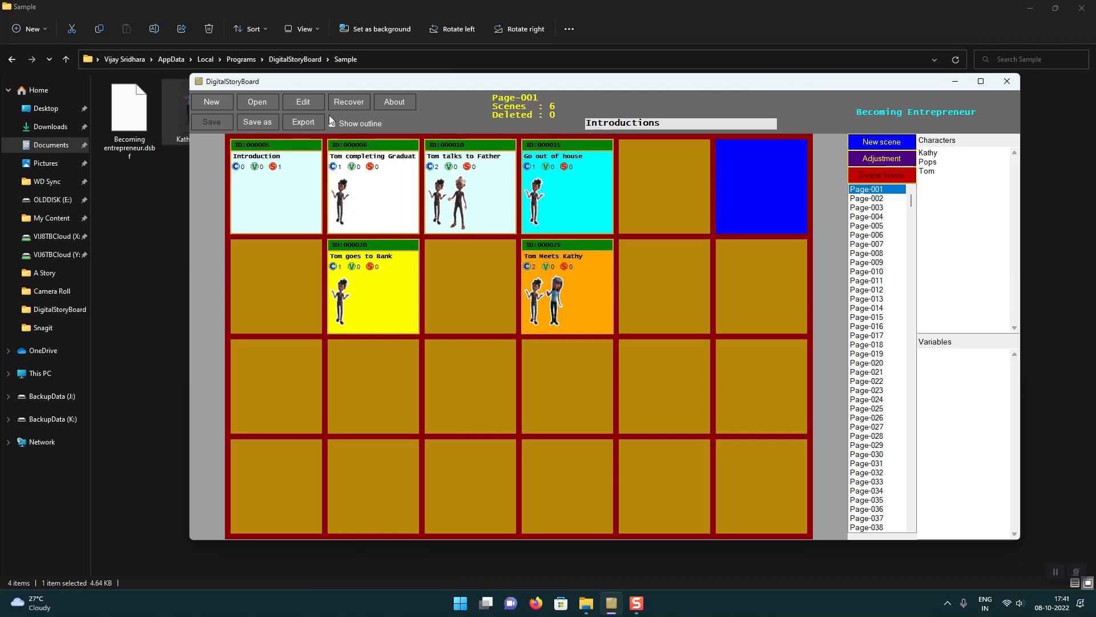
click(310, 105)
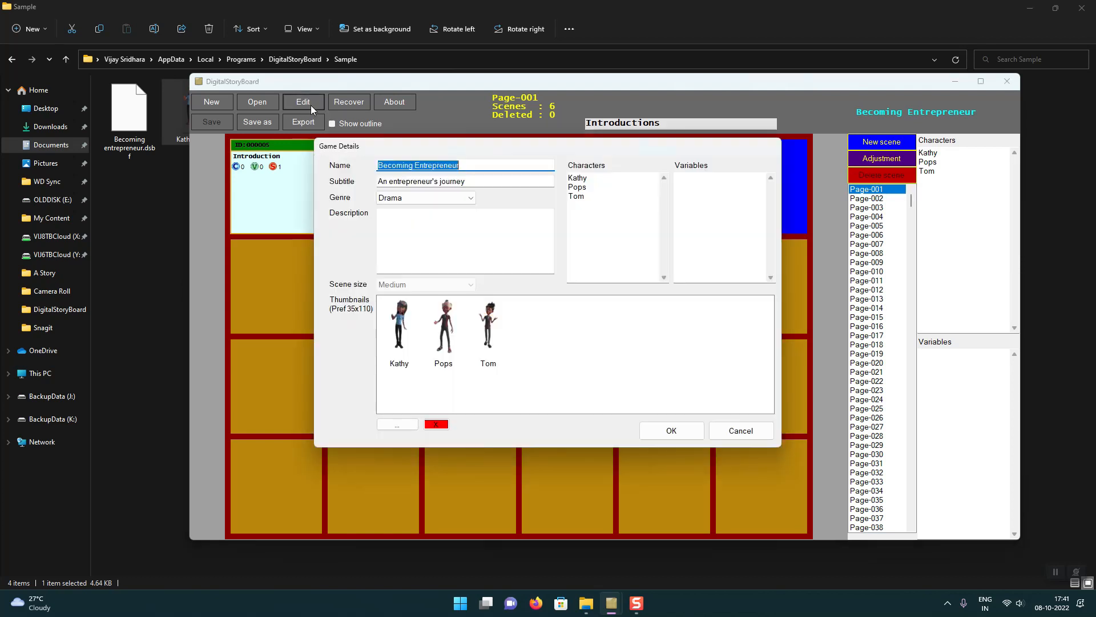
drag(468, 145, 502, 156)
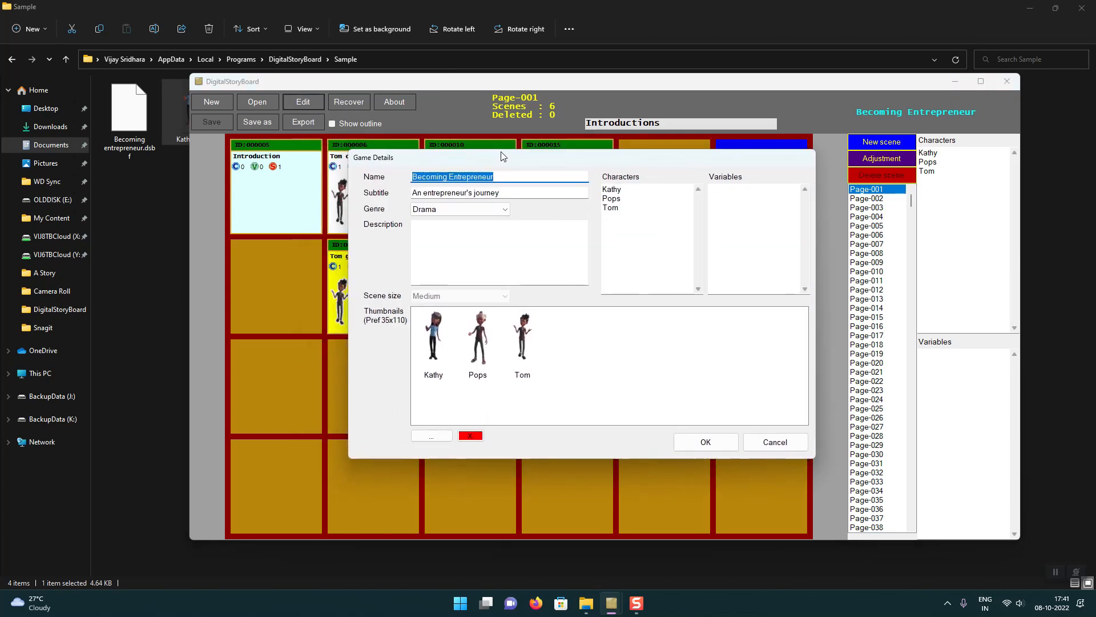
click(457, 209)
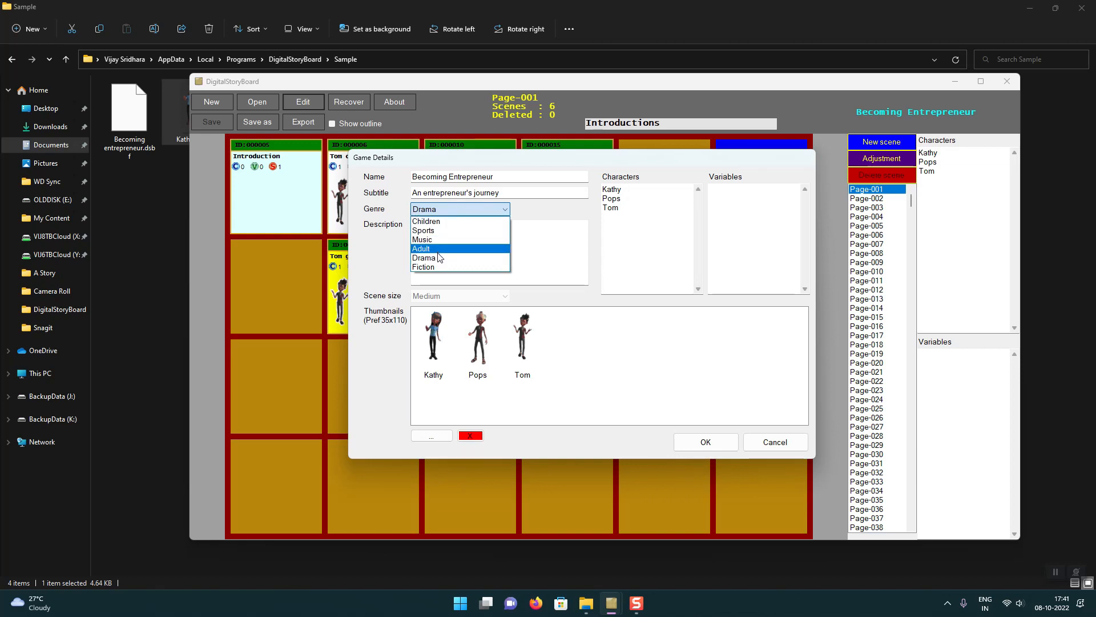
click(547, 247)
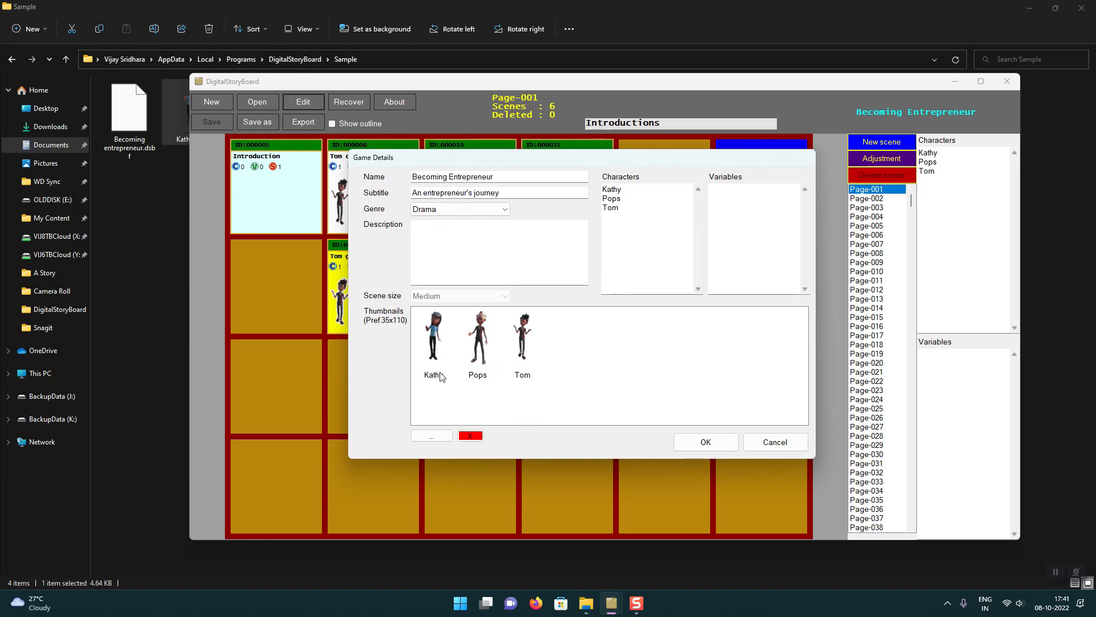
click(658, 225)
key(ctrl+a)
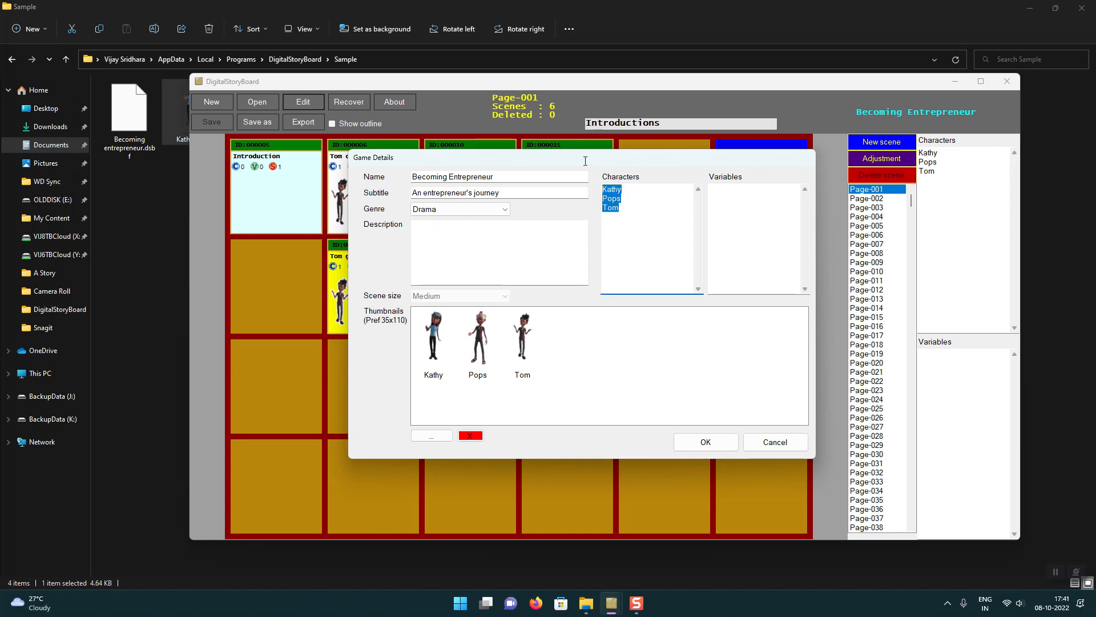
click(643, 216)
drag(624, 214, 593, 176)
click(753, 210)
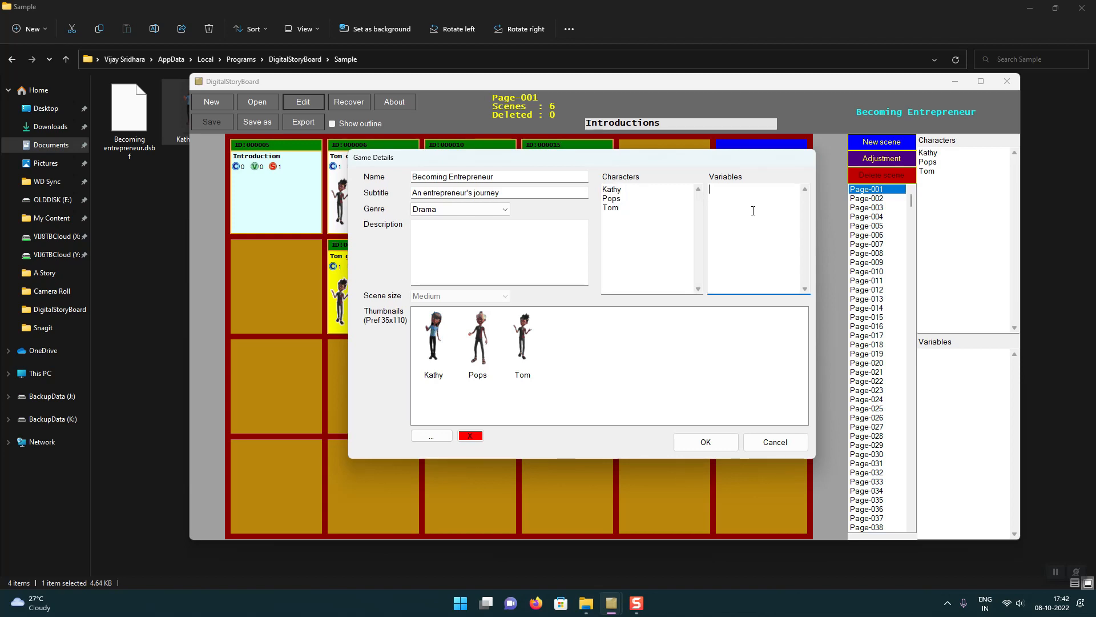
click(758, 447)
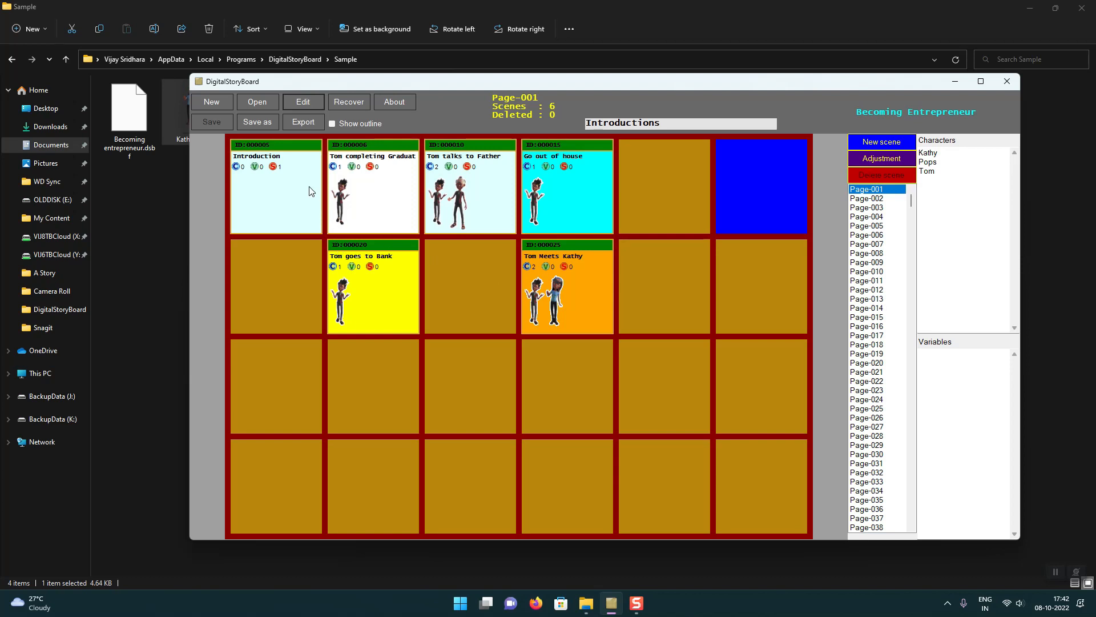
Step: Check the commands available for an empty storyboard cell and view the details of the Introduction scene
right_click(738, 187)
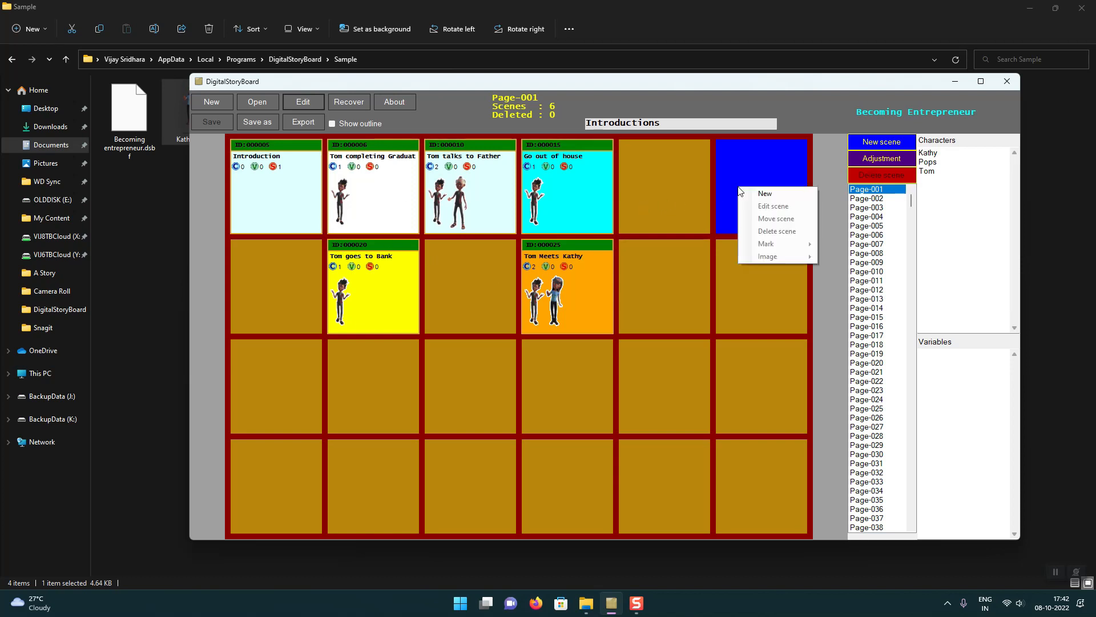
click(615, 178)
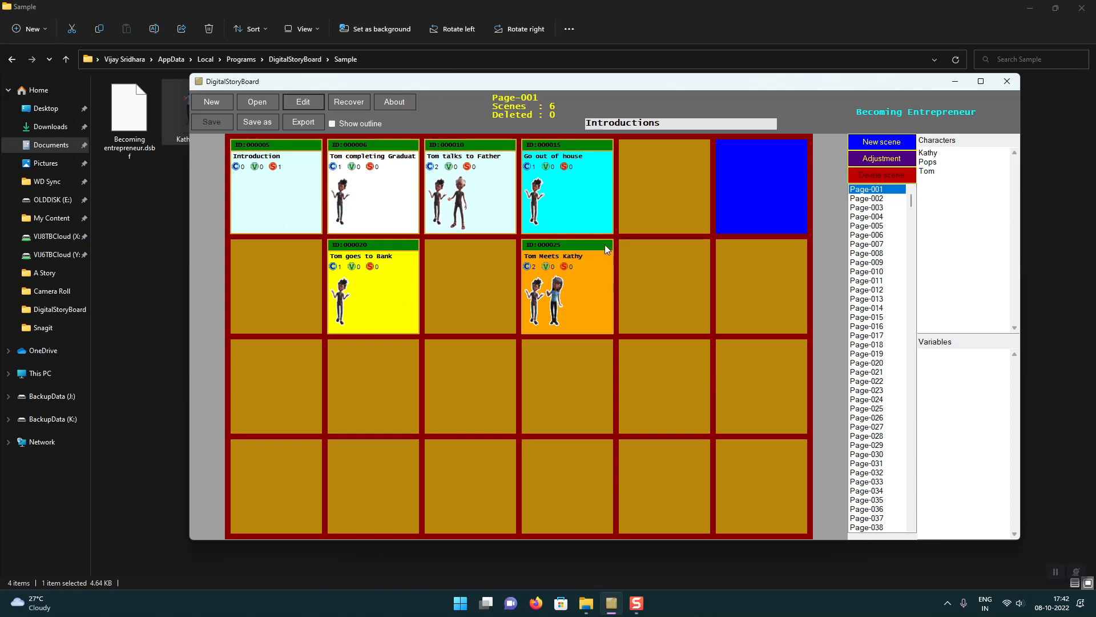
double_click(247, 147)
drag(479, 95, 565, 114)
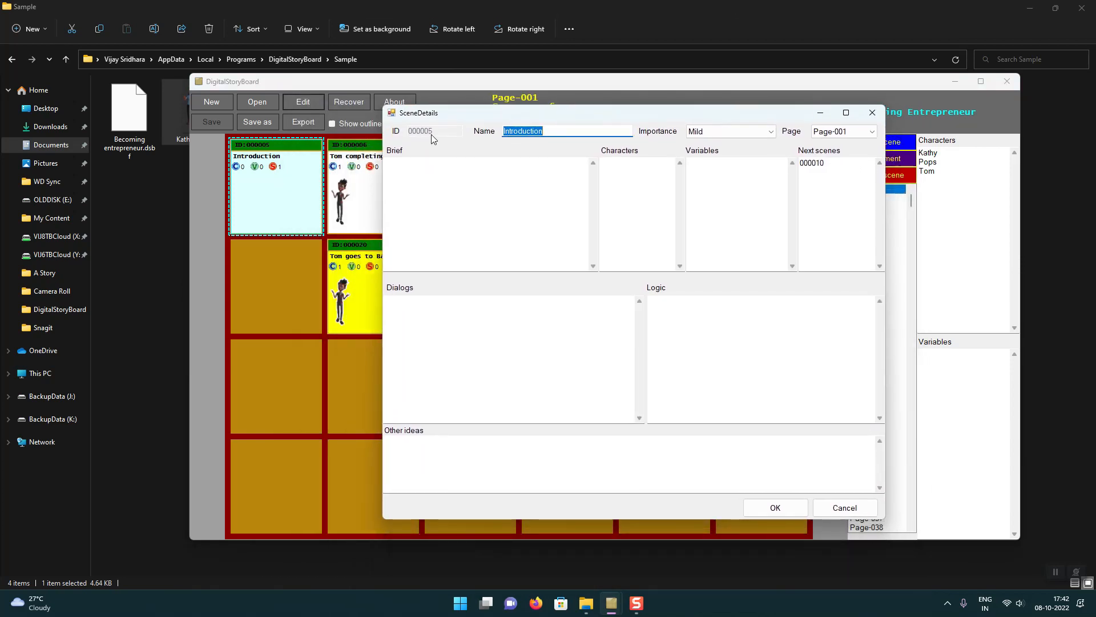
click(872, 113)
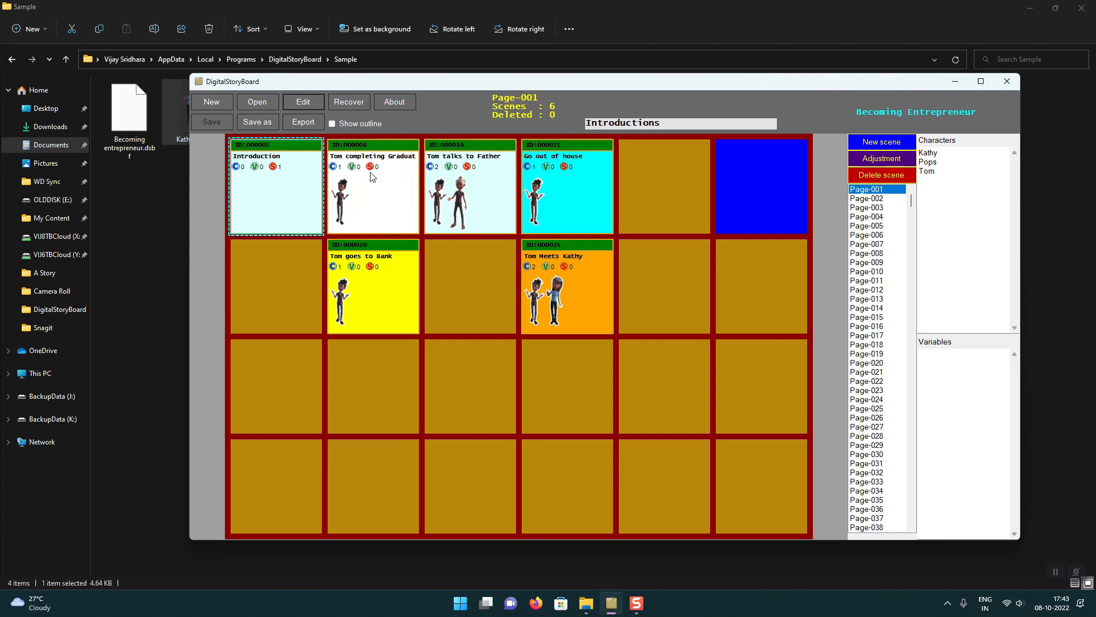
Step: Examine the Introduction scene's Next scenes, Dialogs, Logic and Other ideas fields, and leave its details without changes
double_click(291, 186)
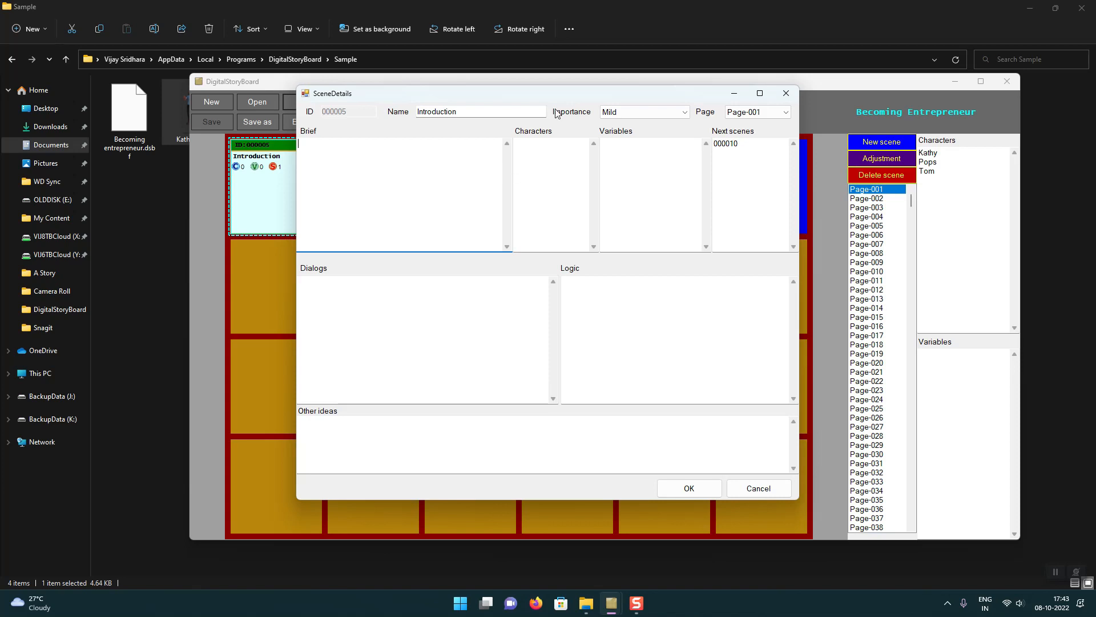
drag(567, 94, 340, 165)
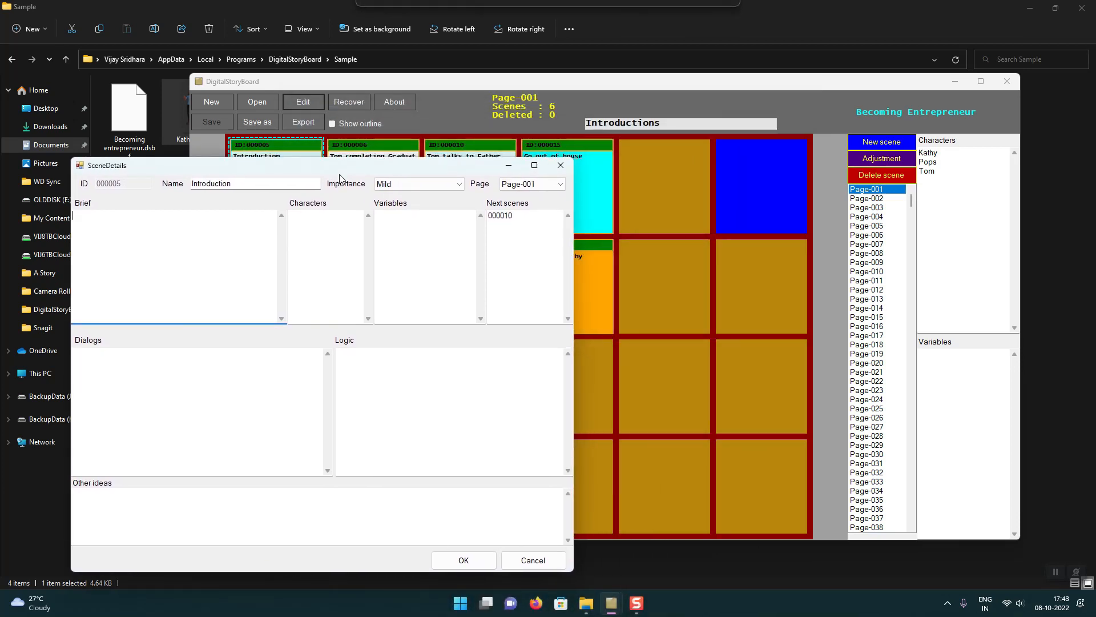
click(528, 225)
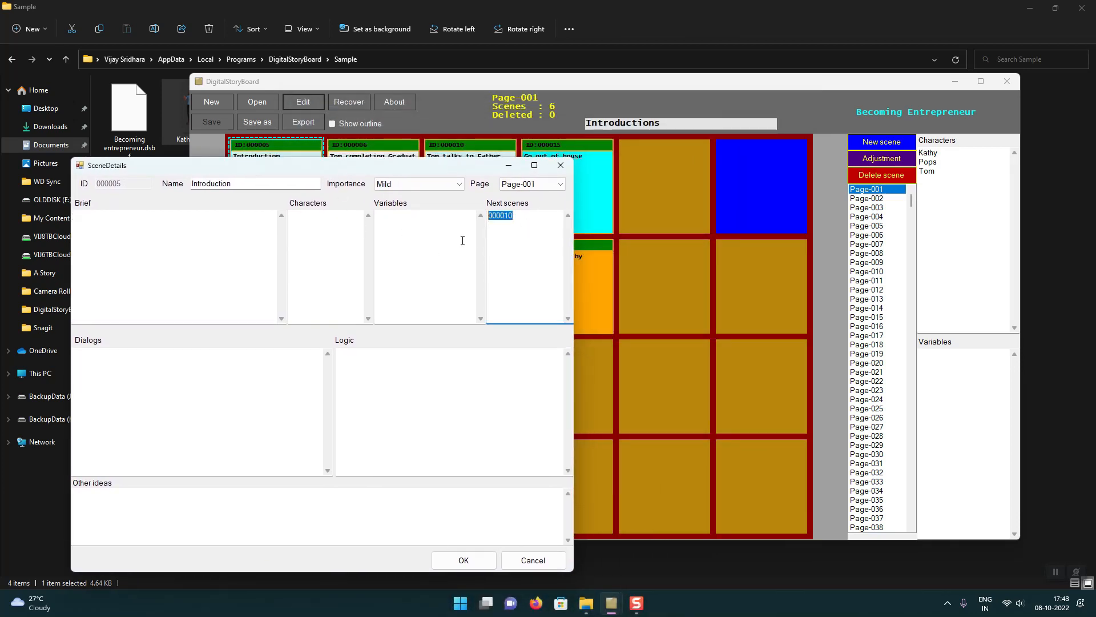
click(161, 394)
click(426, 389)
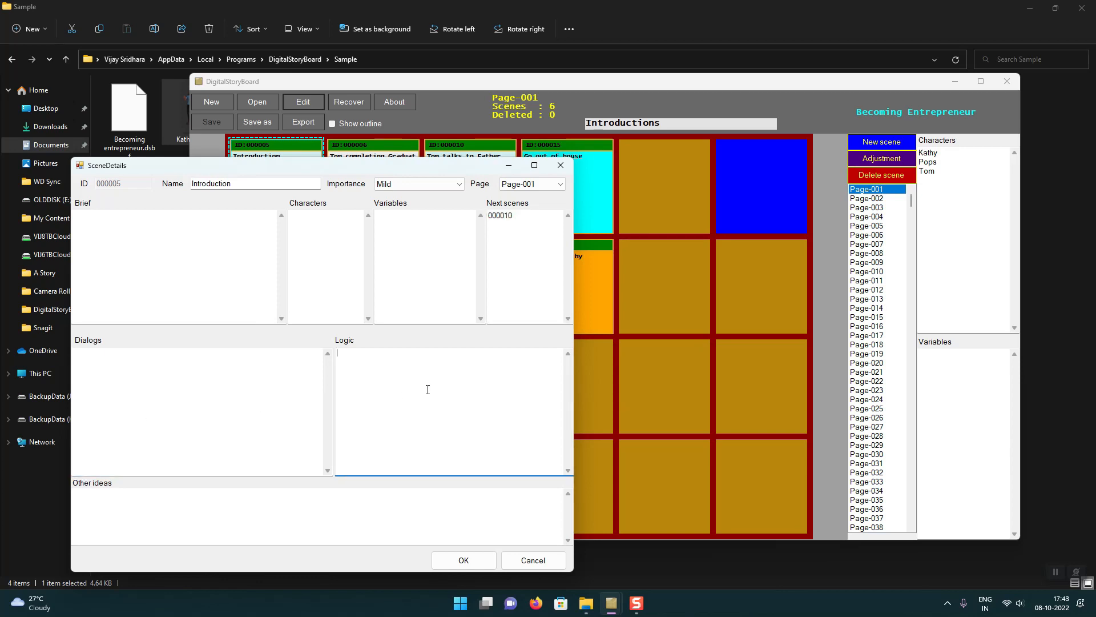
click(369, 502)
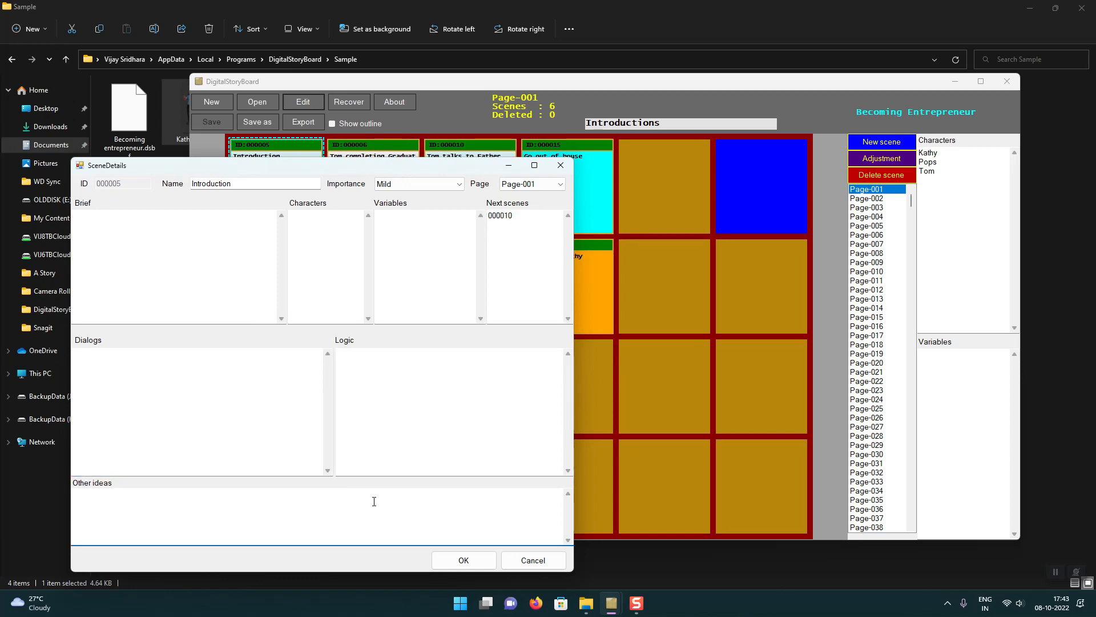
click(465, 455)
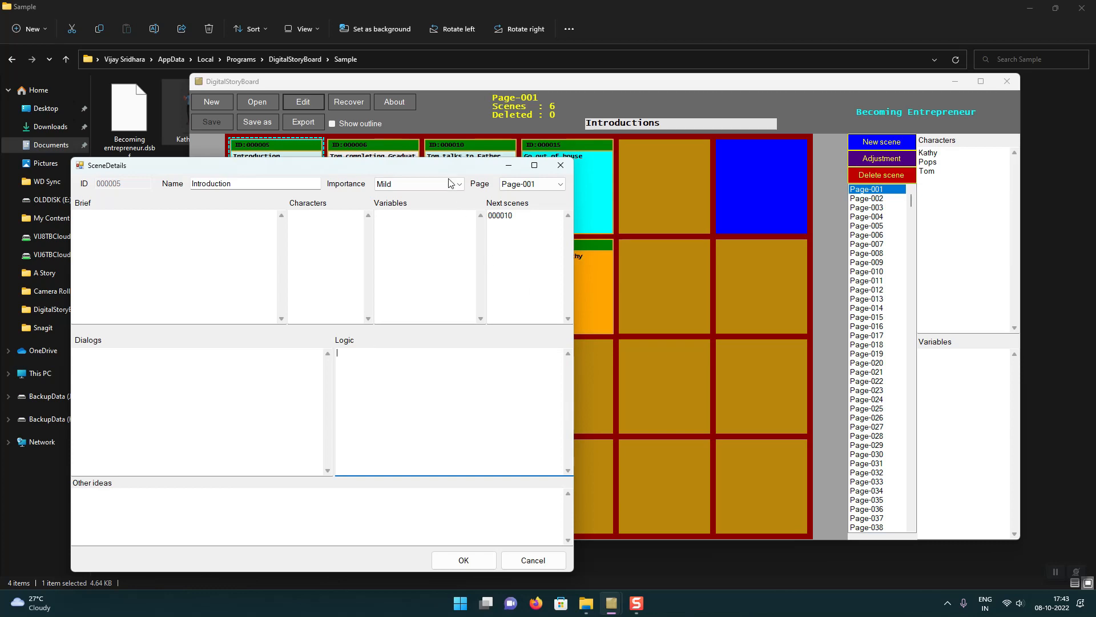
drag(440, 170, 842, 123)
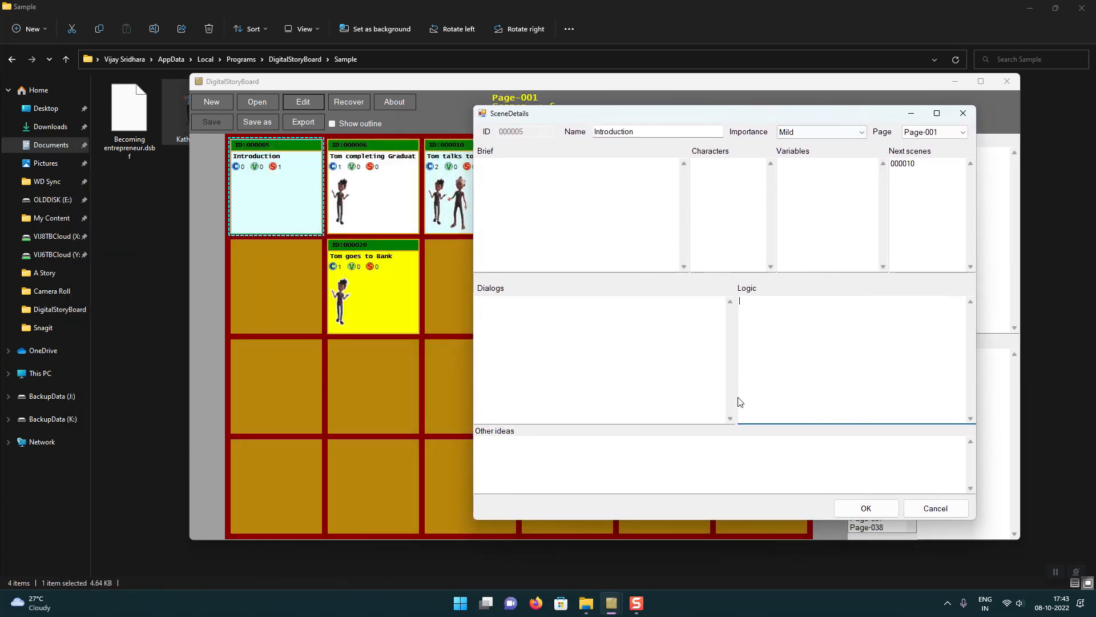
click(467, 336)
click(929, 512)
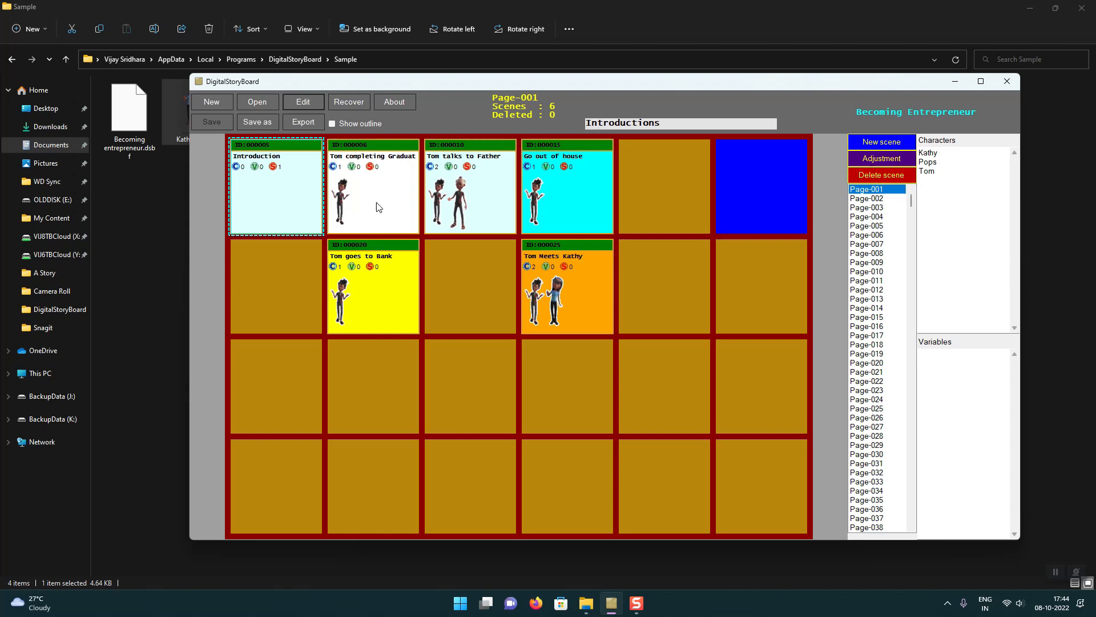
Step: Review the character listed in the "Tom completing Graduation" scene and the character thumbnails in the game details
double_click(369, 218)
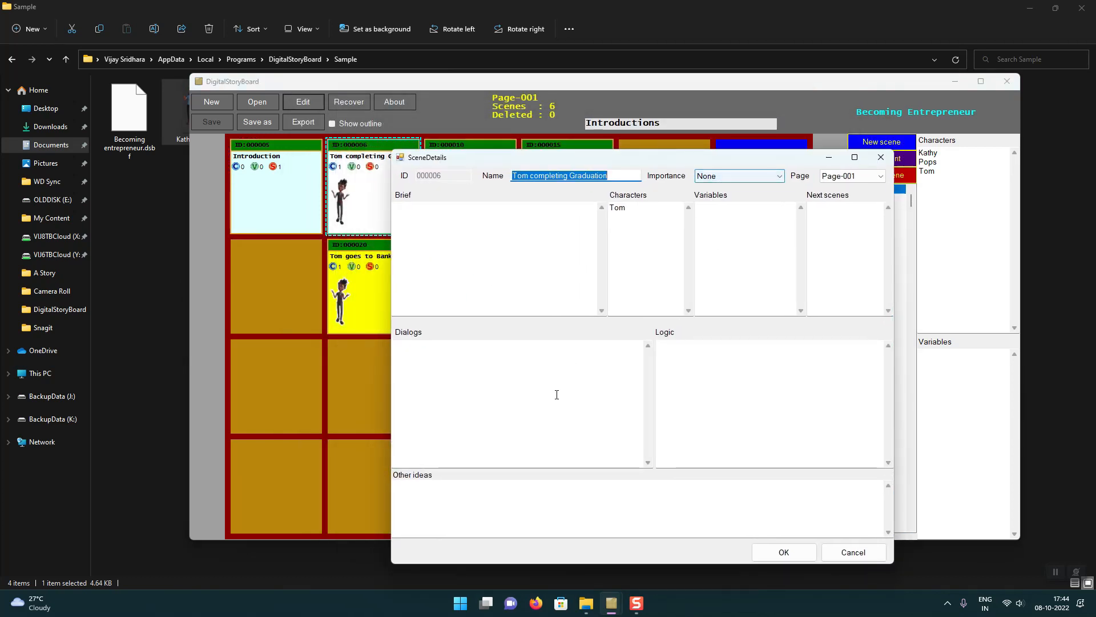
double_click(612, 208)
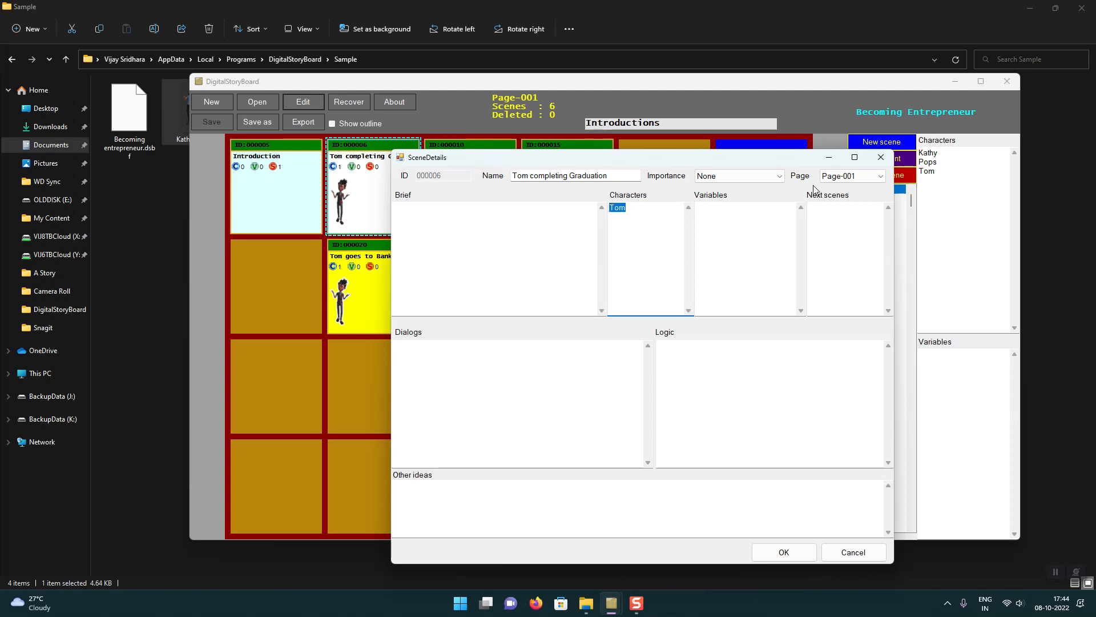
click(881, 157)
click(316, 104)
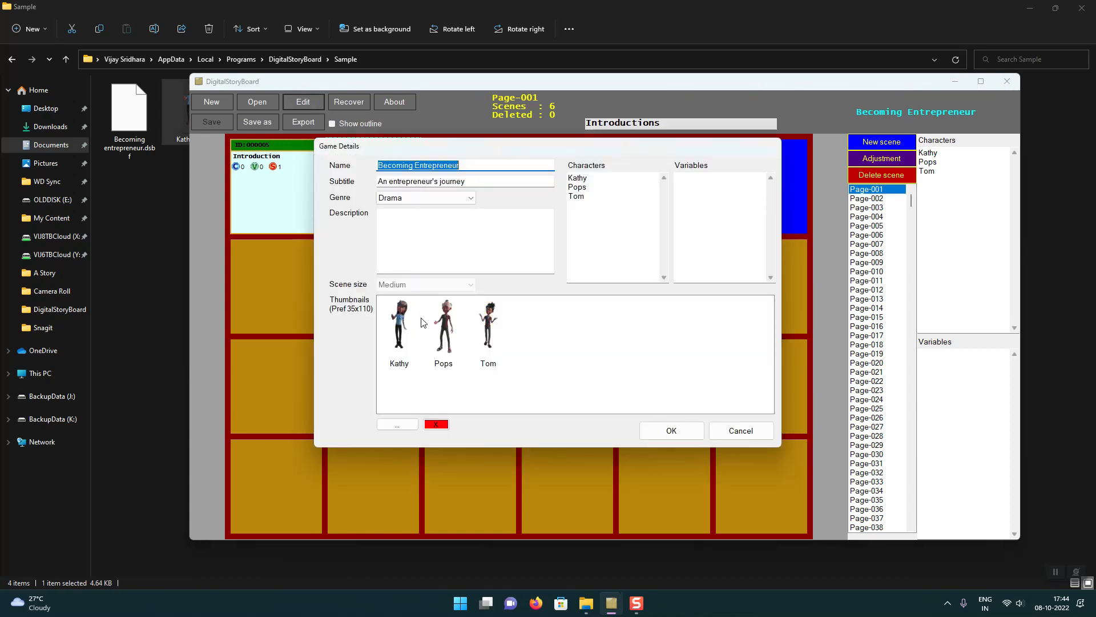
click(671, 430)
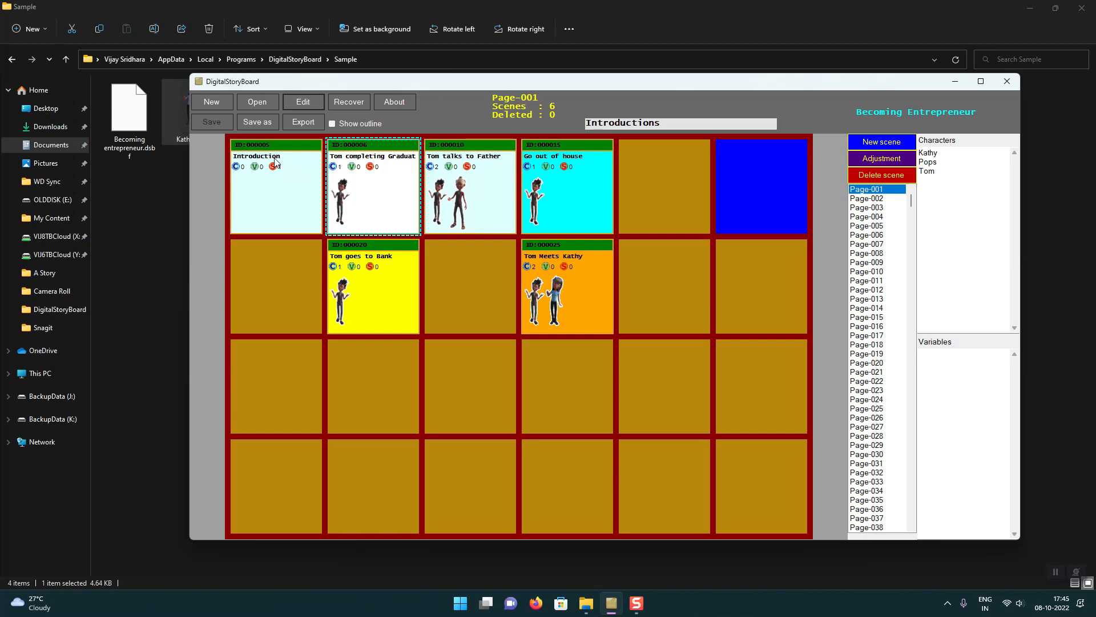
Step: Review the scene details of "Introduction" and "Tom completing Graduation", and leave both scenes without changes
click(281, 190)
double_click(282, 191)
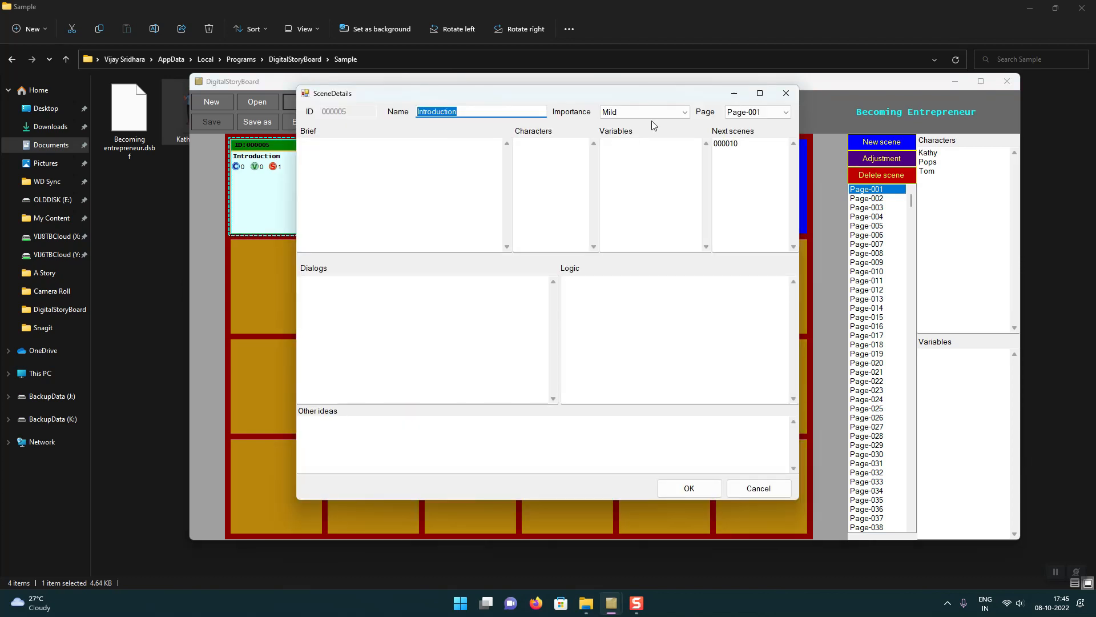
click(782, 90)
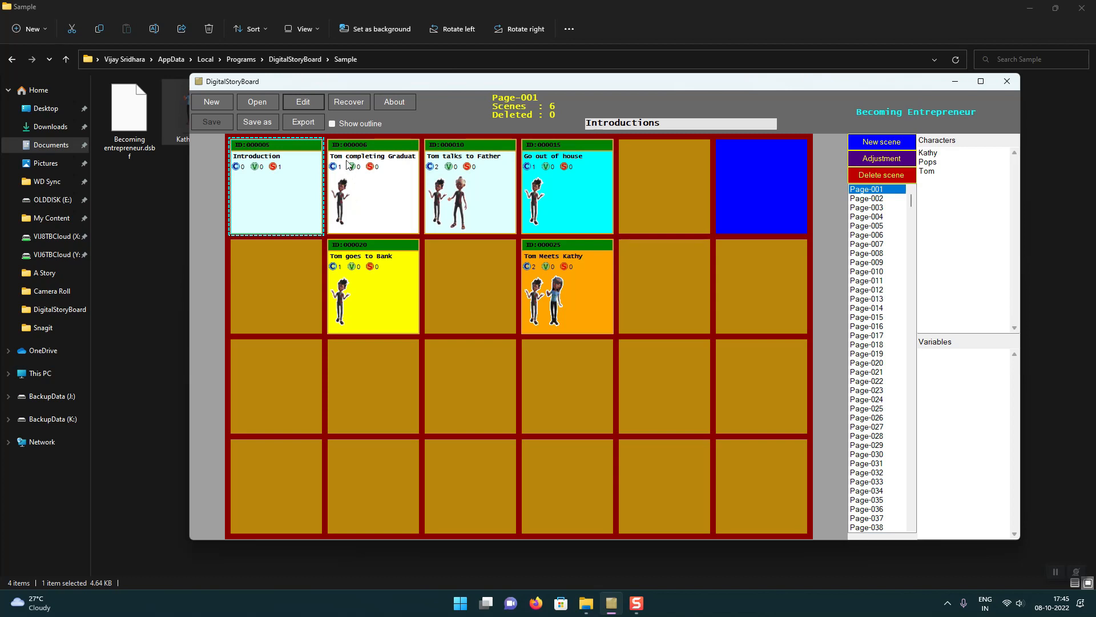
double_click(385, 211)
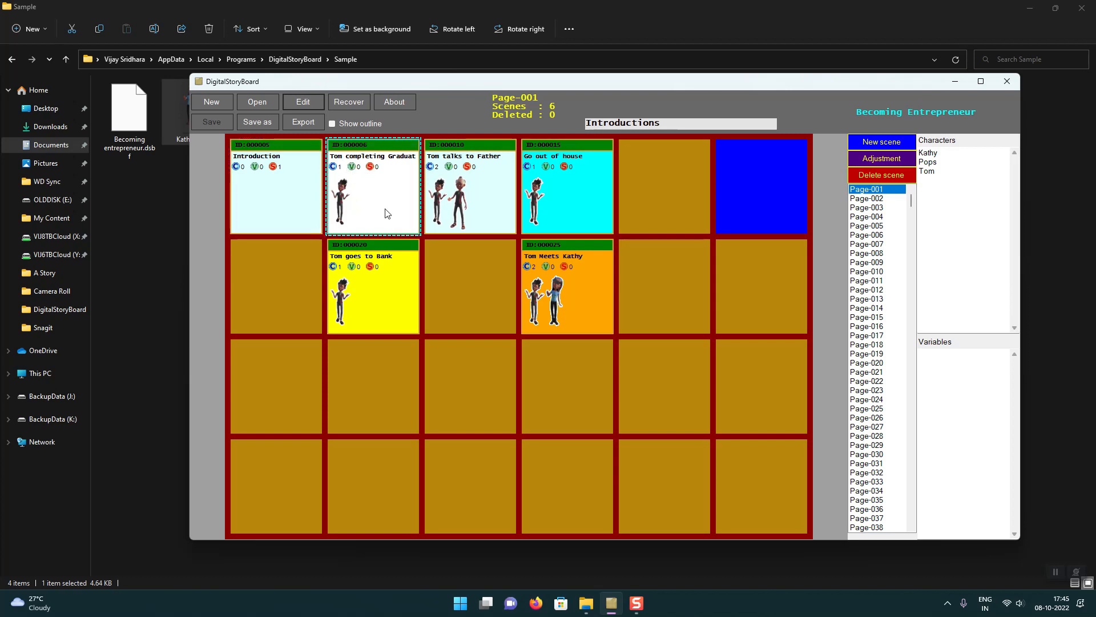
drag(528, 112, 414, 109)
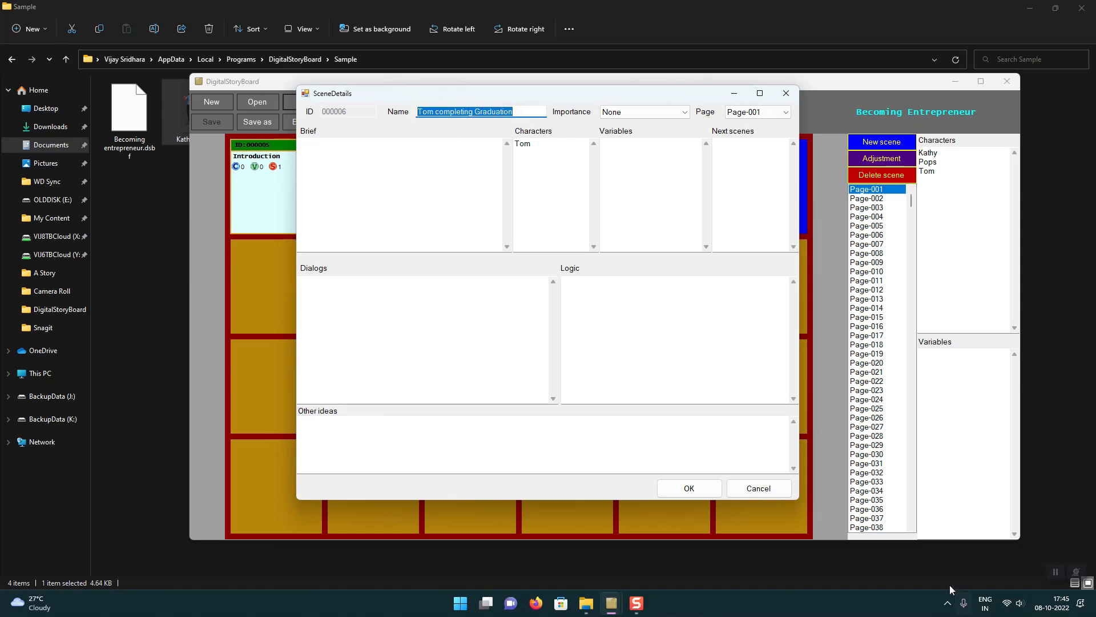
key(Return)
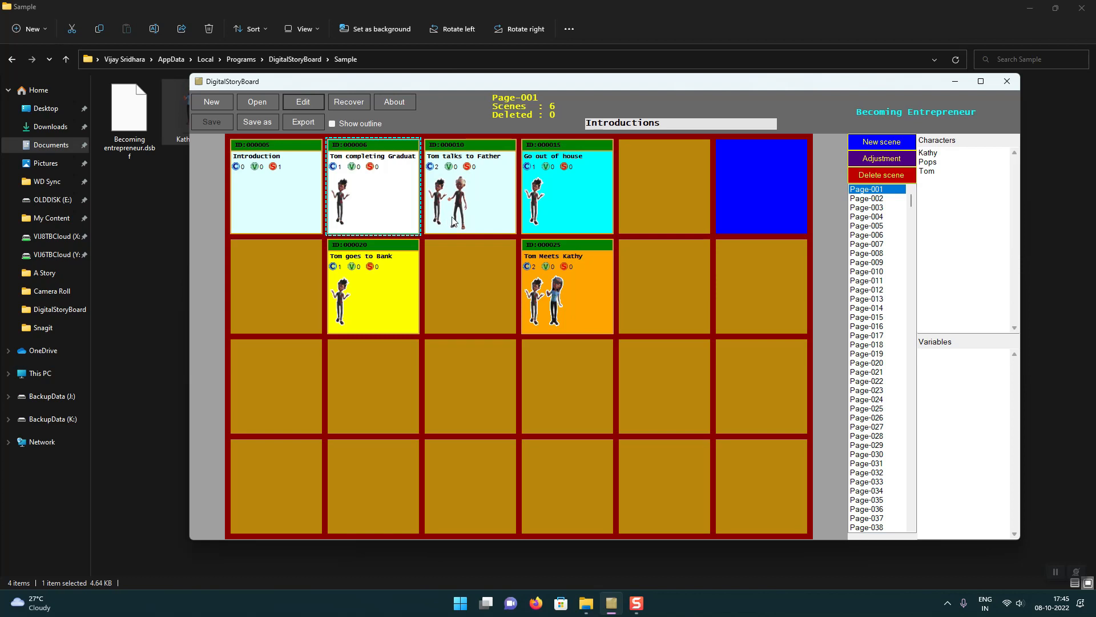
Step: Correct the second speaker's name to "Pops" in the dialogs of the "Tom talks to Father" scene
click(467, 196)
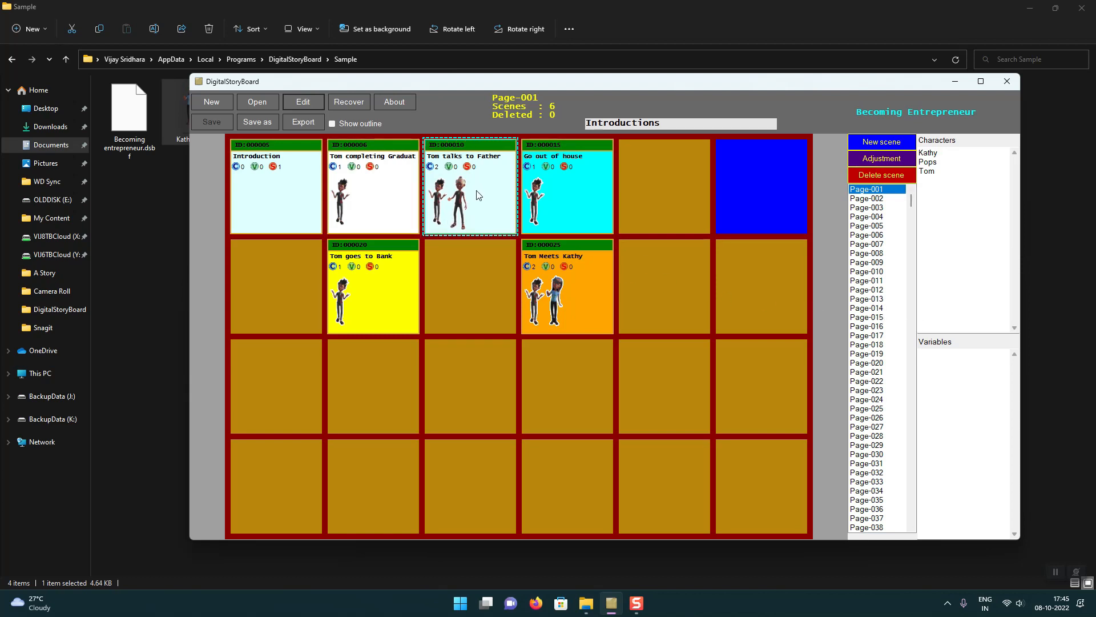
double_click(466, 196)
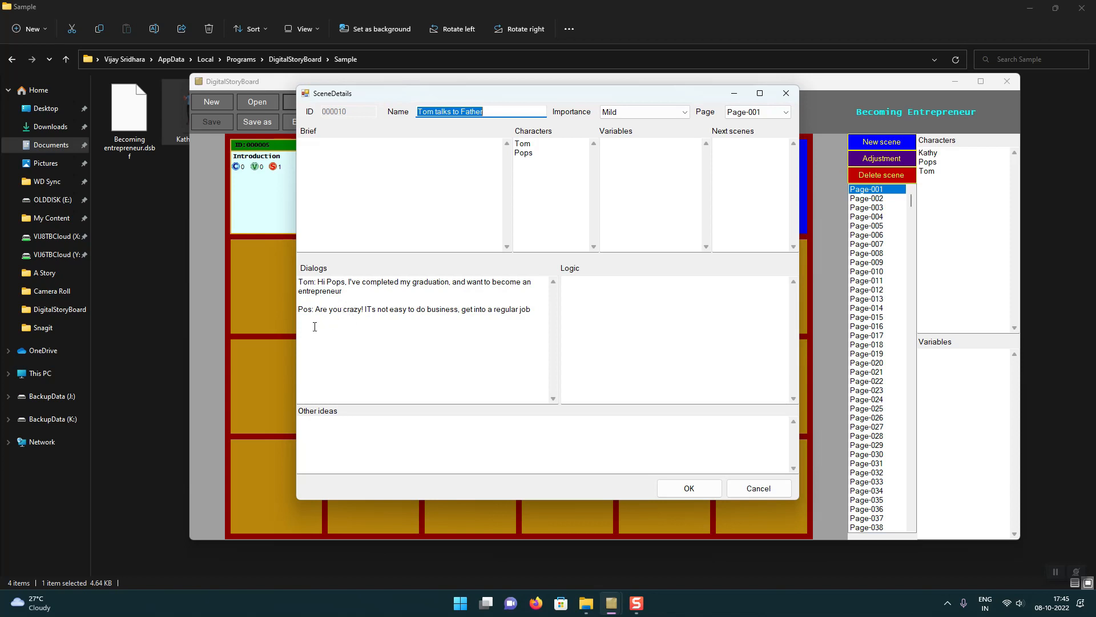
click(307, 308)
text(p)
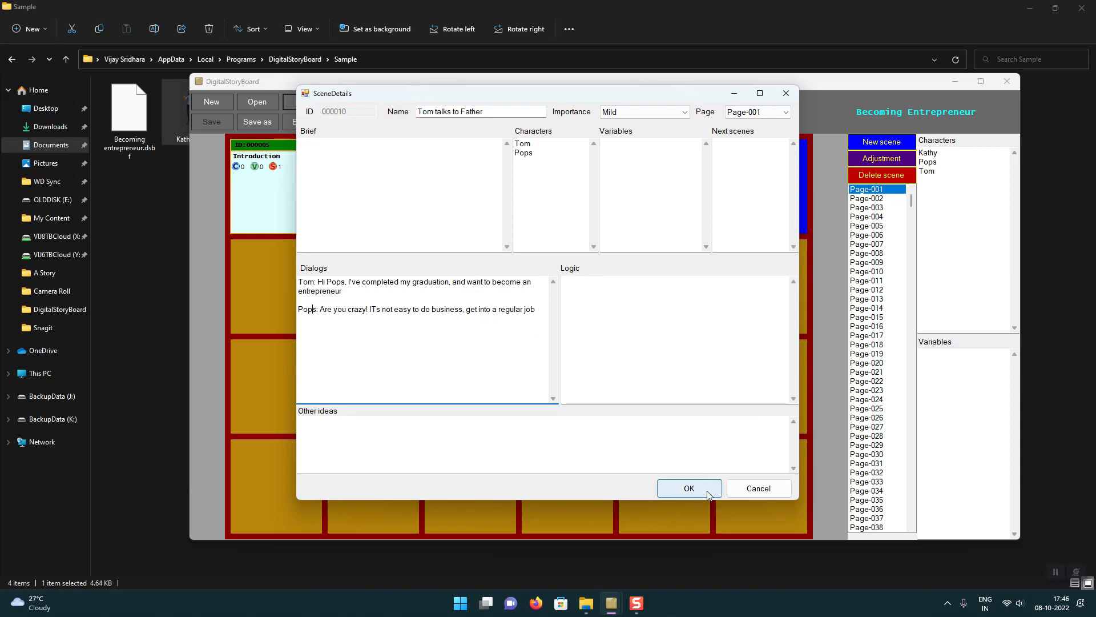
click(648, 344)
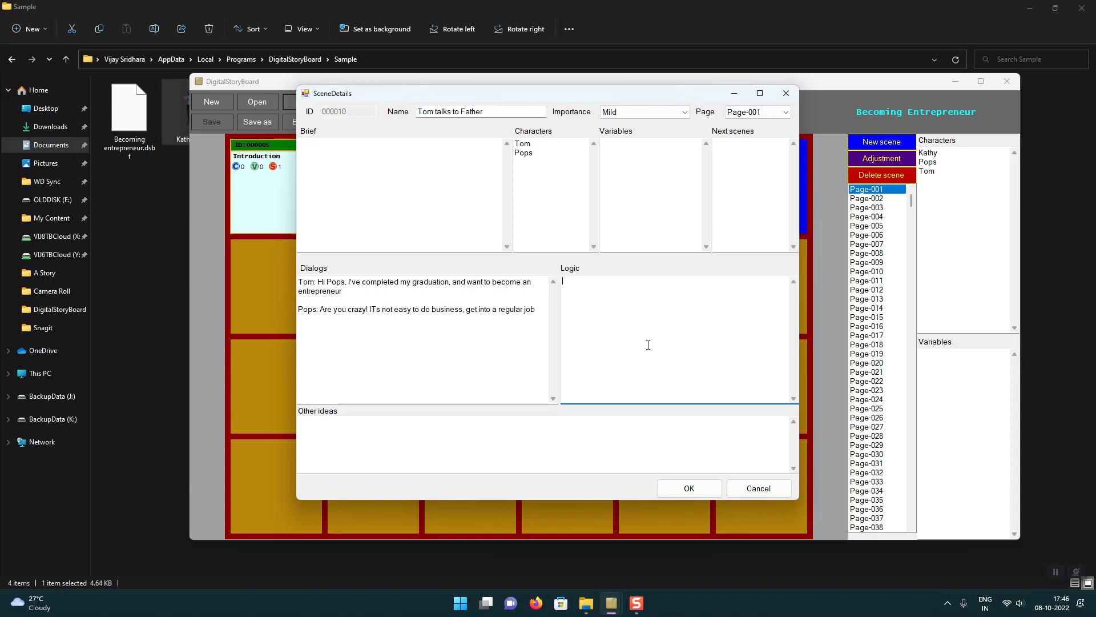
click(689, 490)
Step: View the details of the "Go out of house", "Tom goes to Bank" and "Tom Meets Kathy" scenes without changing them
double_click(563, 204)
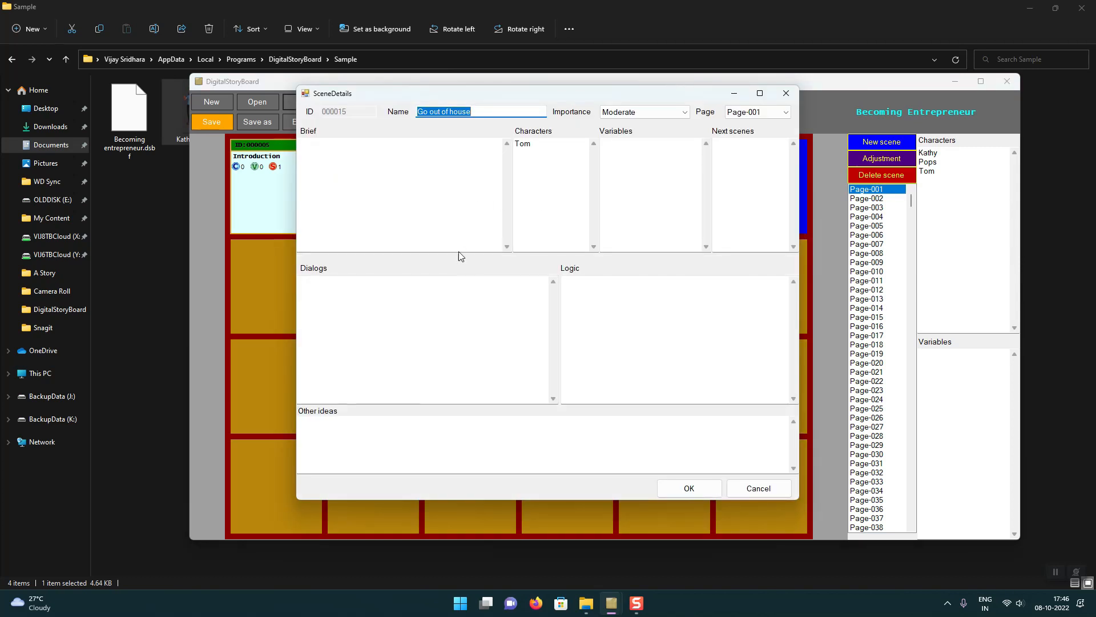
click(759, 487)
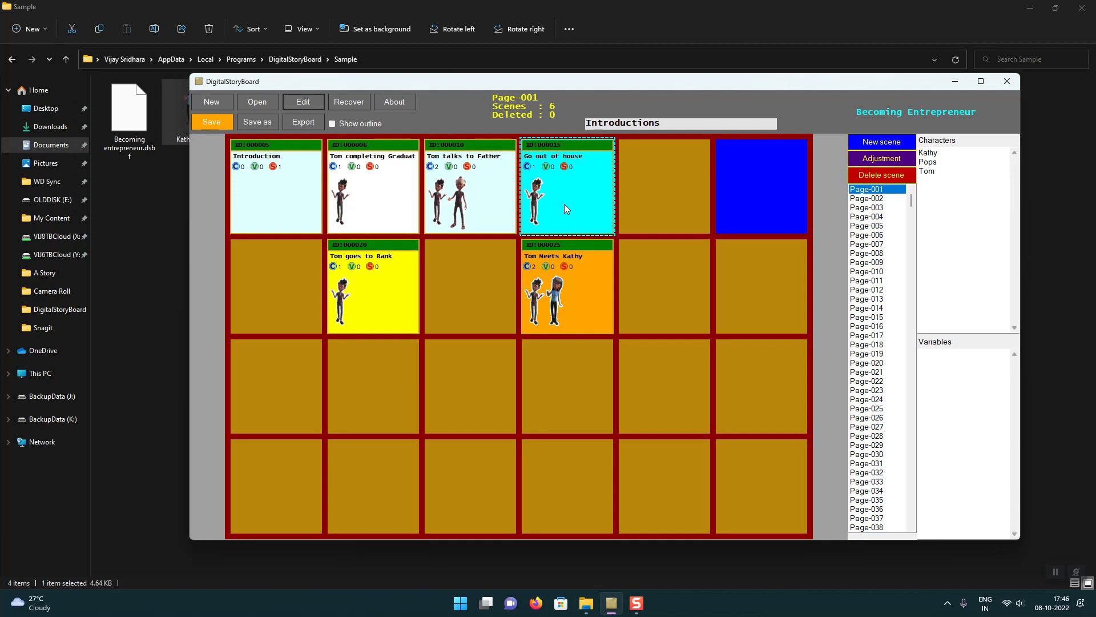
double_click(396, 292)
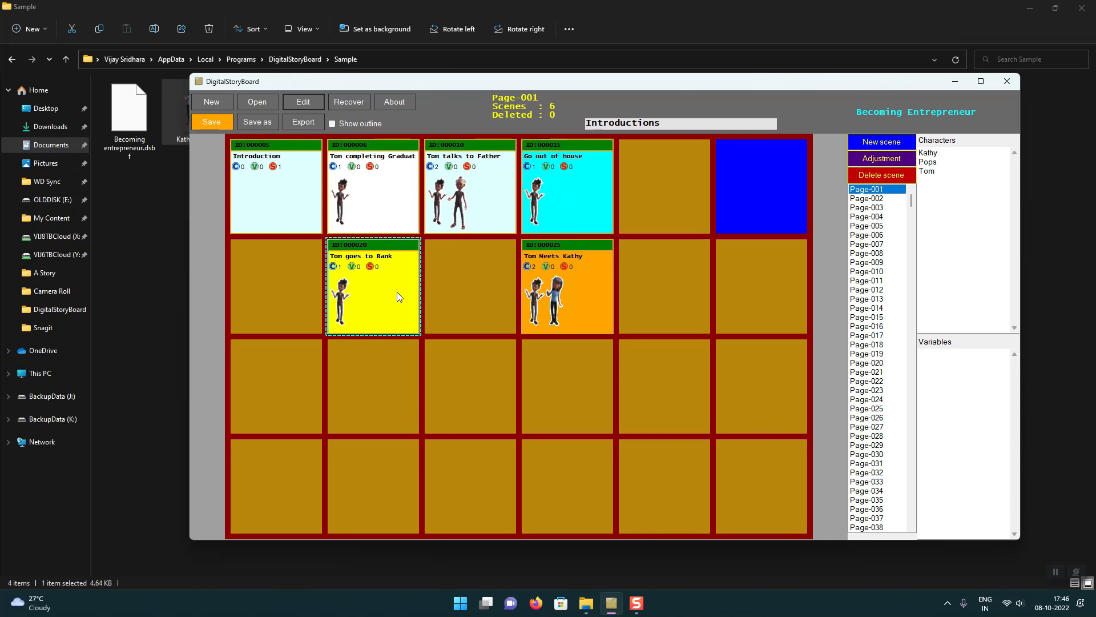
click(759, 488)
double_click(553, 303)
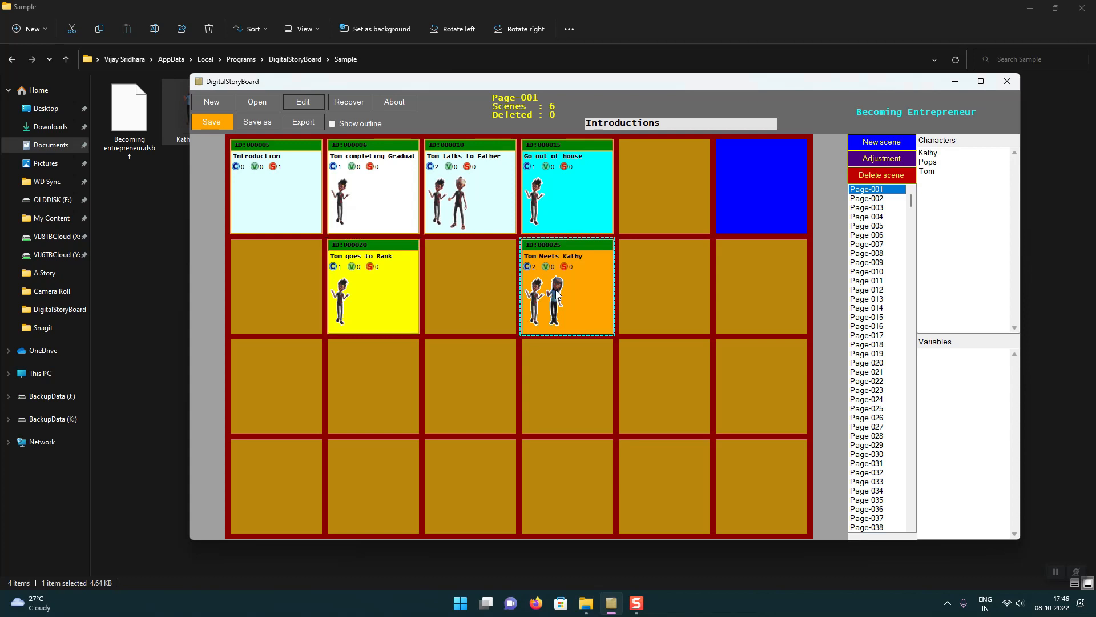
click(730, 485)
Step: Browse the storyboard pages to Page-009 and add a new scene there
click(877, 226)
click(877, 237)
click(877, 252)
click(876, 263)
right_click(765, 288)
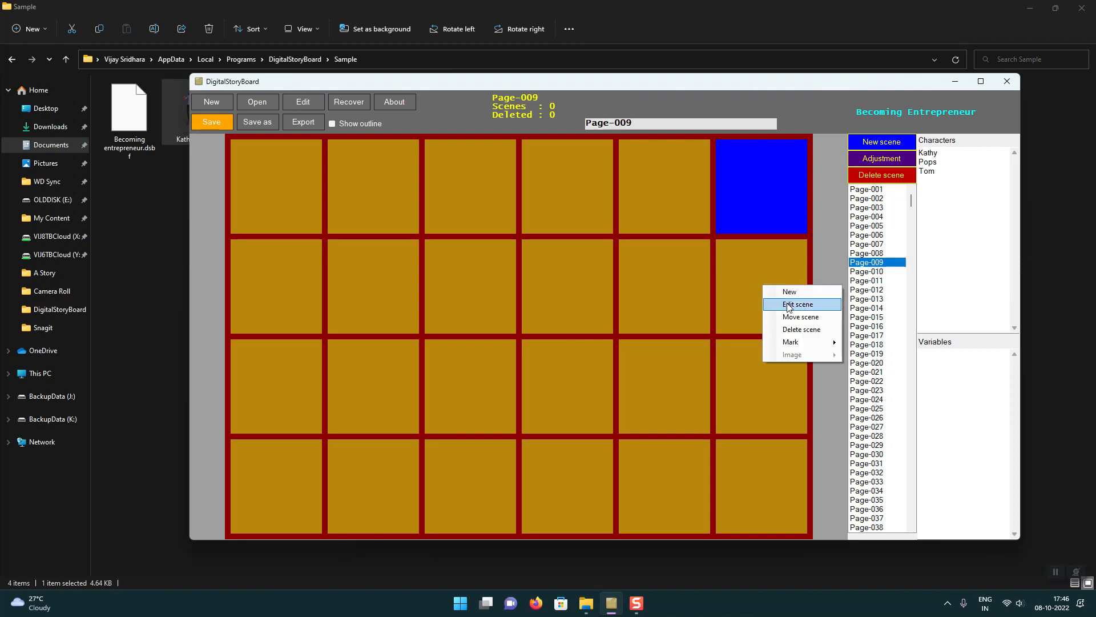
click(779, 291)
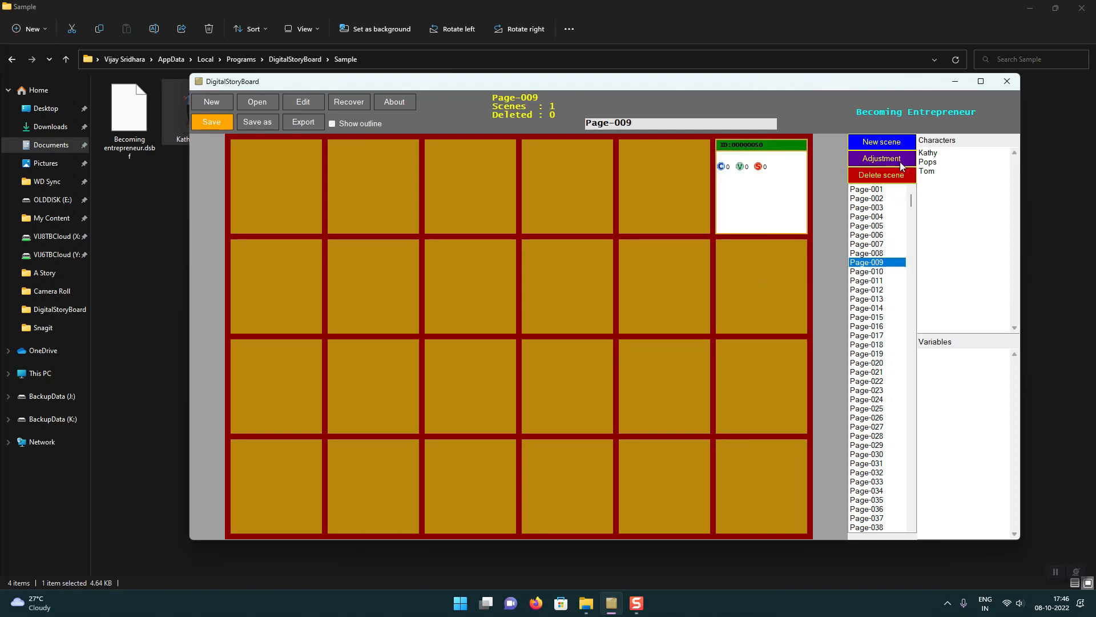
Step: Add a new scene on Page-001 and move it to the first cell of the third row
click(874, 189)
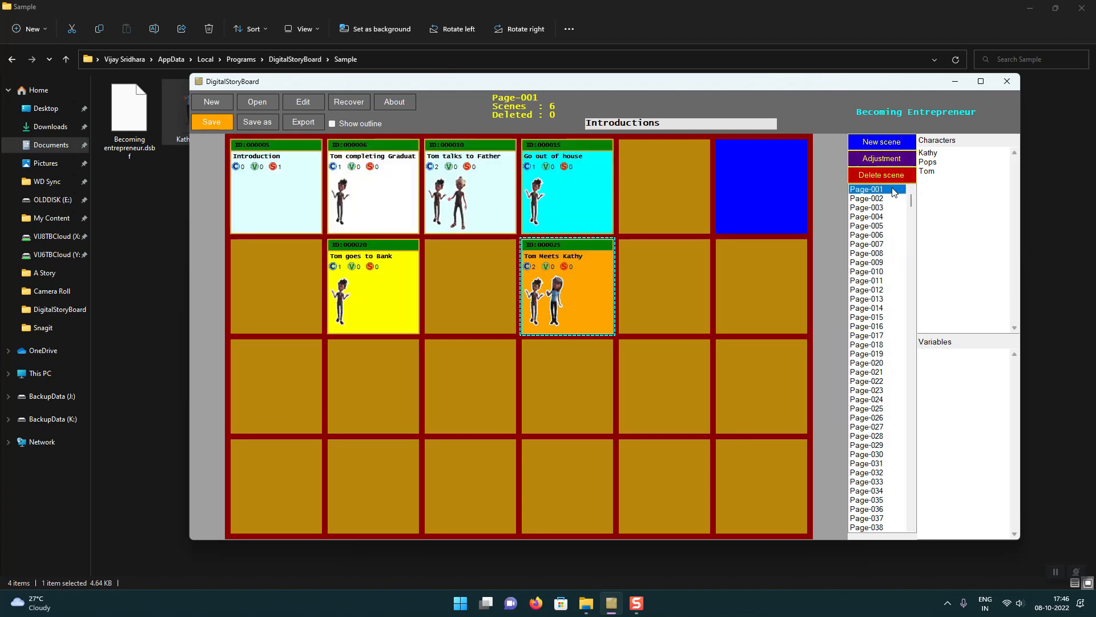
right_click(741, 180)
click(751, 186)
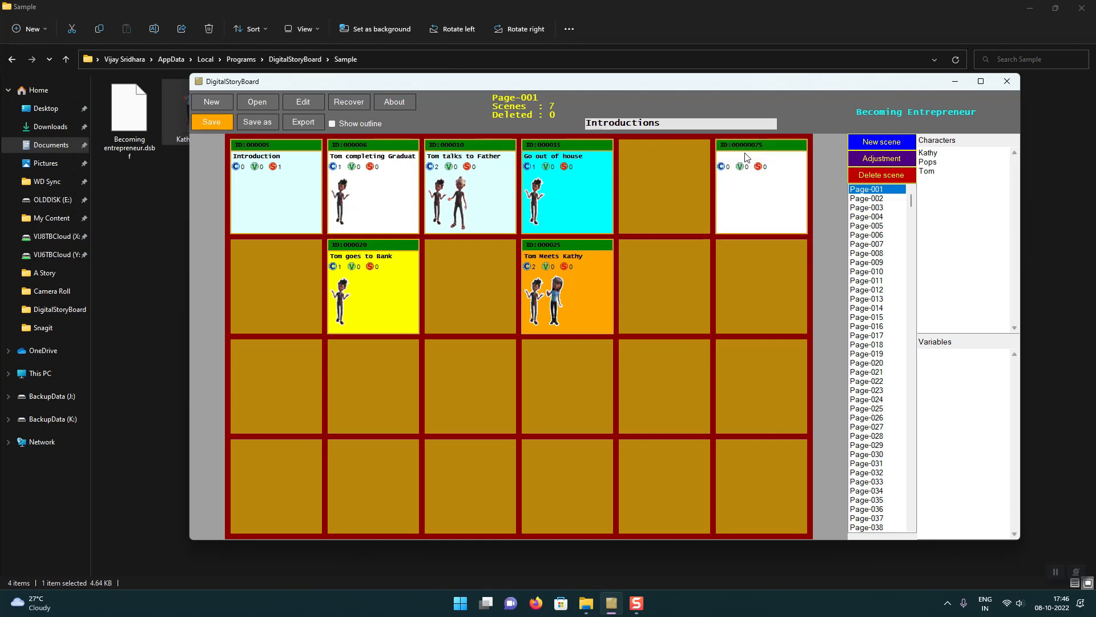
drag(747, 158, 749, 233)
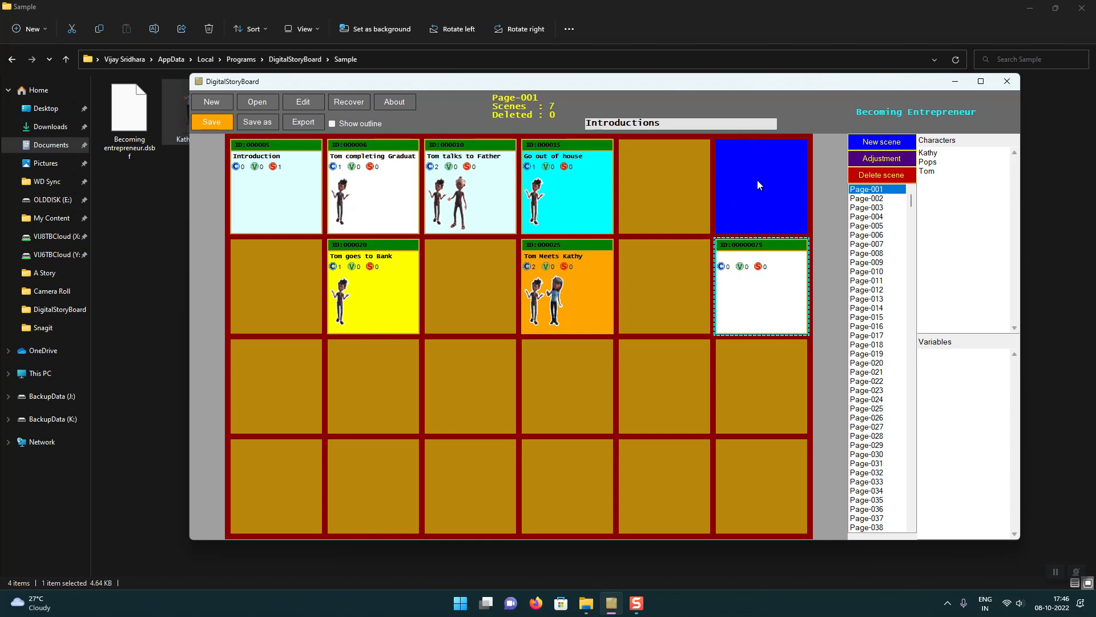
drag(771, 246, 474, 263)
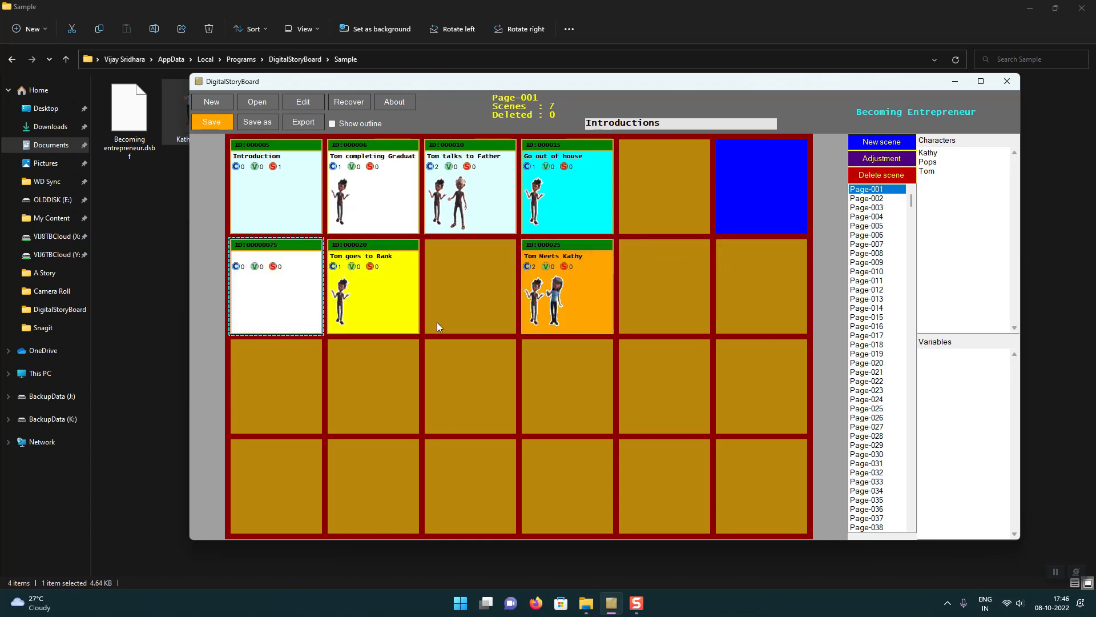
drag(301, 308, 293, 395)
Step: Add another new scene on Page-001 and place it in the second cell of the third row
right_click(292, 390)
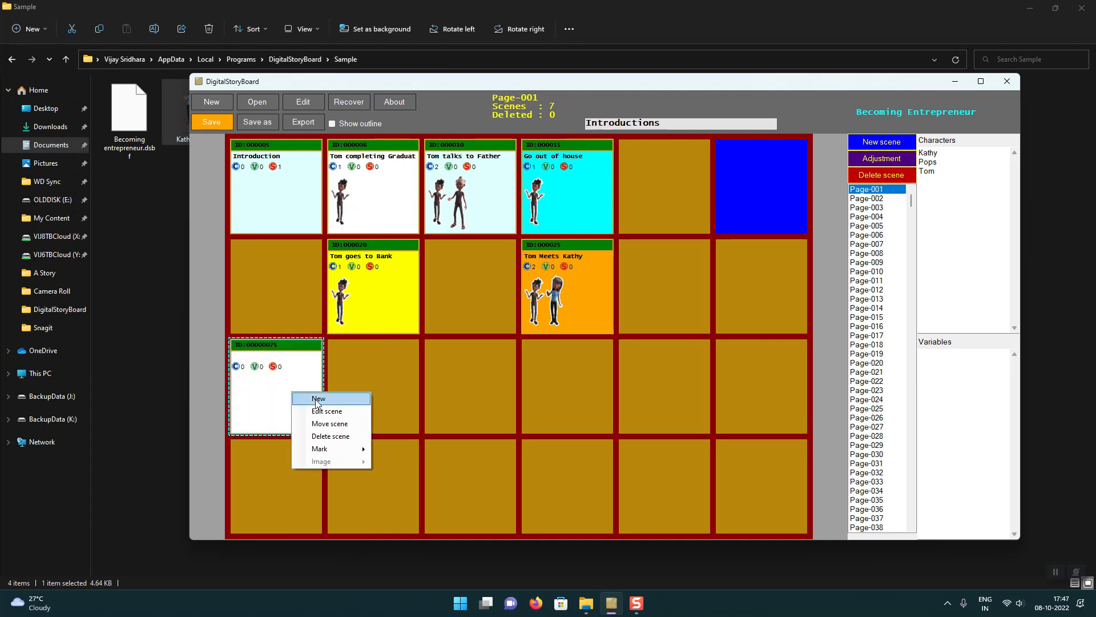
click(318, 400)
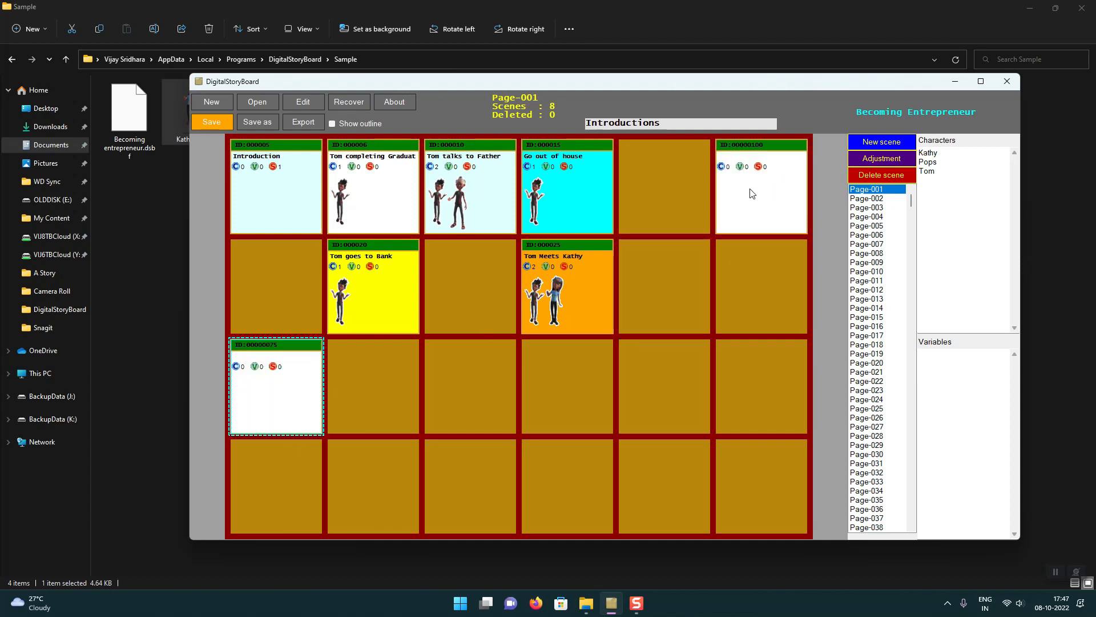
drag(780, 154, 481, 383)
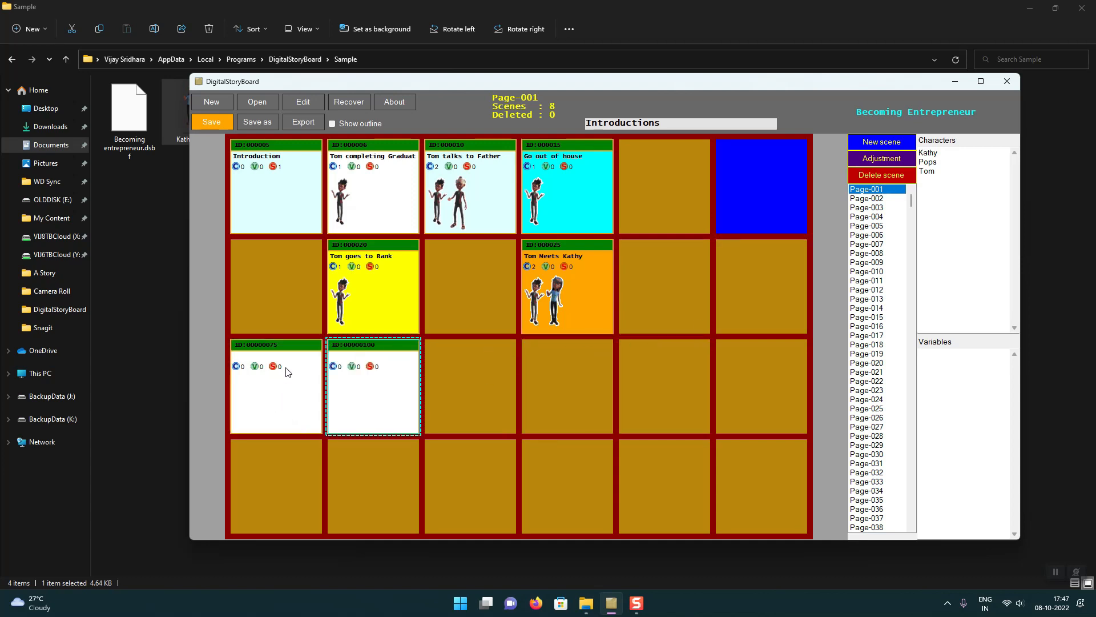
Step: Mark the "Tom talks to Father" scene with a status mark and select the "Go out of house" scene
click(483, 209)
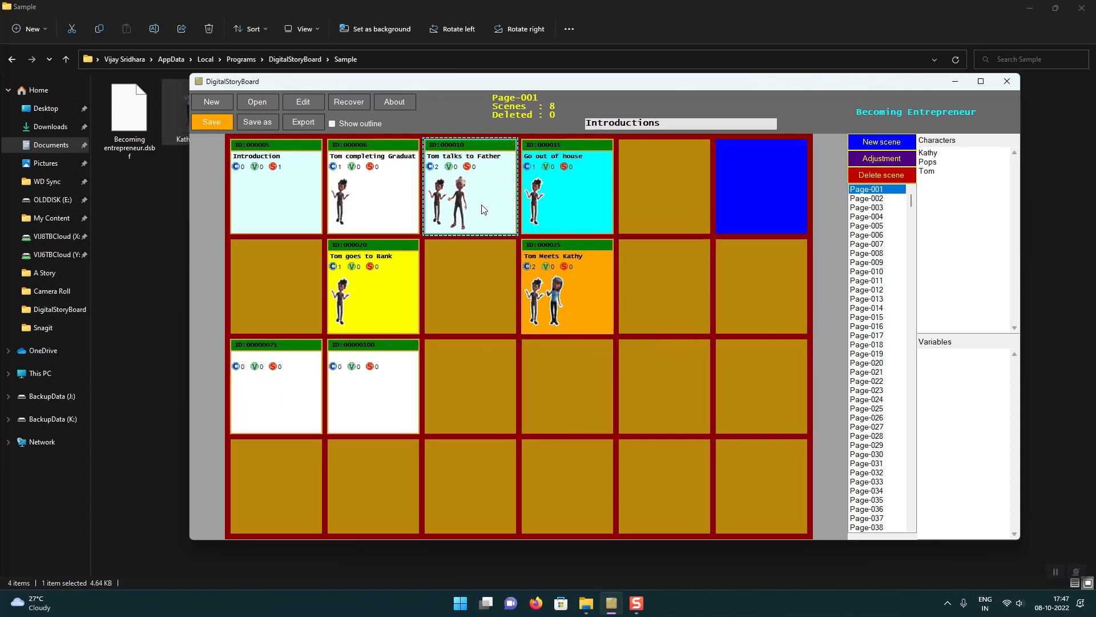
right_click(470, 195)
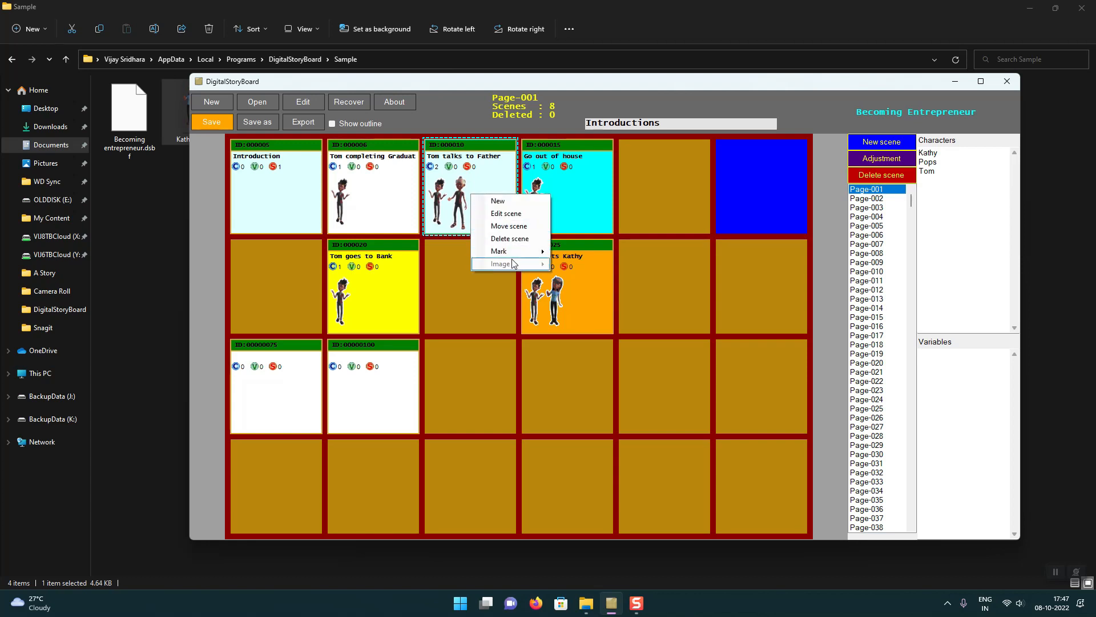
mouse_move(525, 255)
click(597, 264)
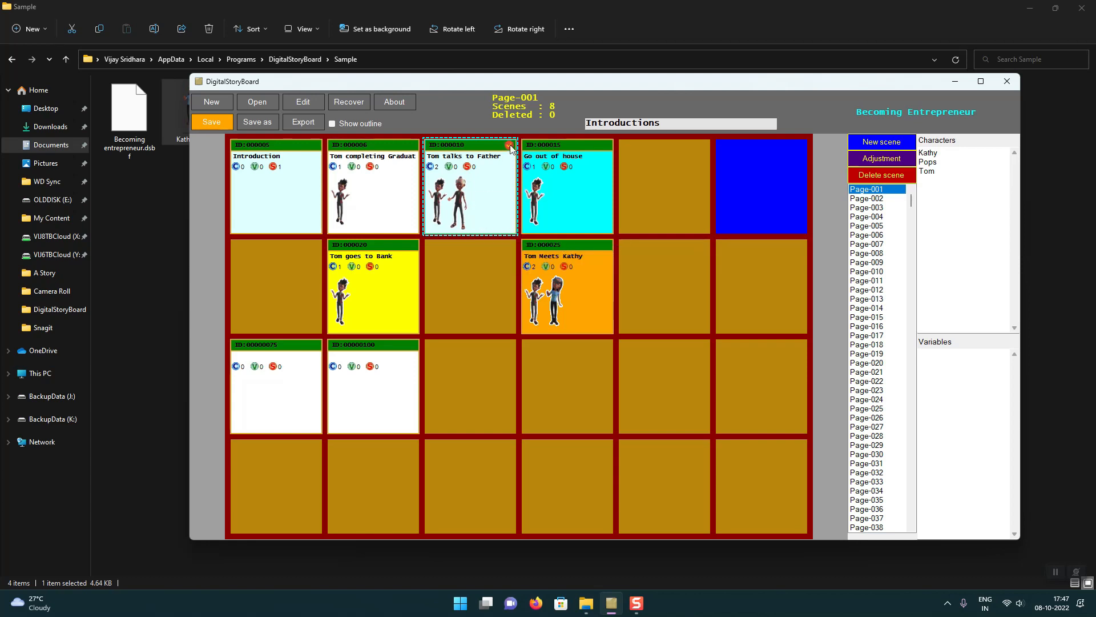
click(577, 194)
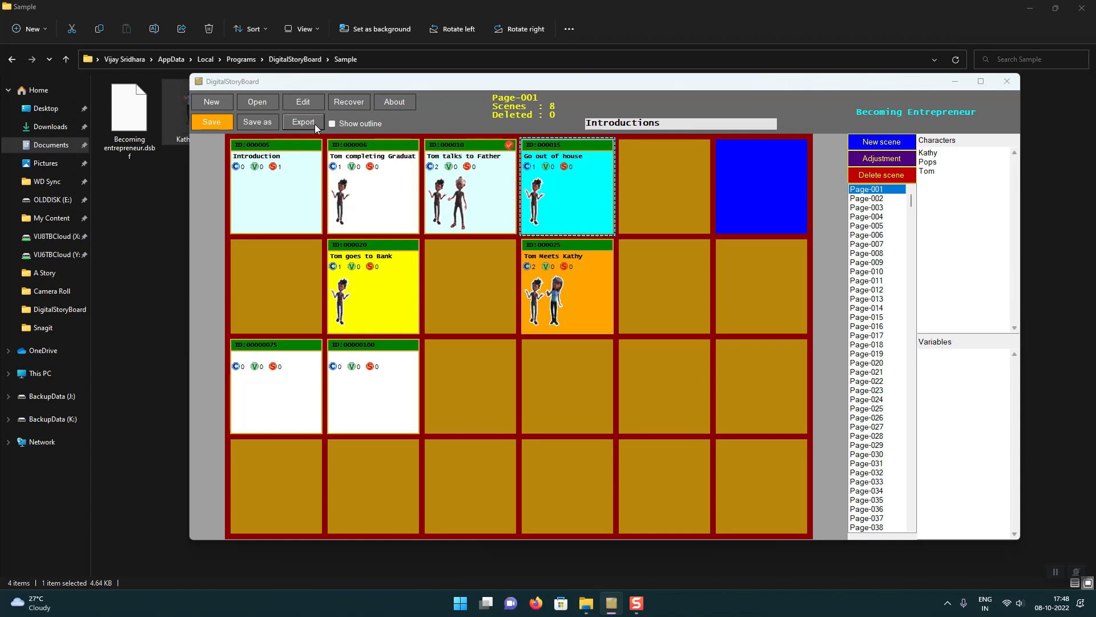
Step: Export the storyboard to the Sample folder as an HTML file named "tomentrepreneur"
click(314, 125)
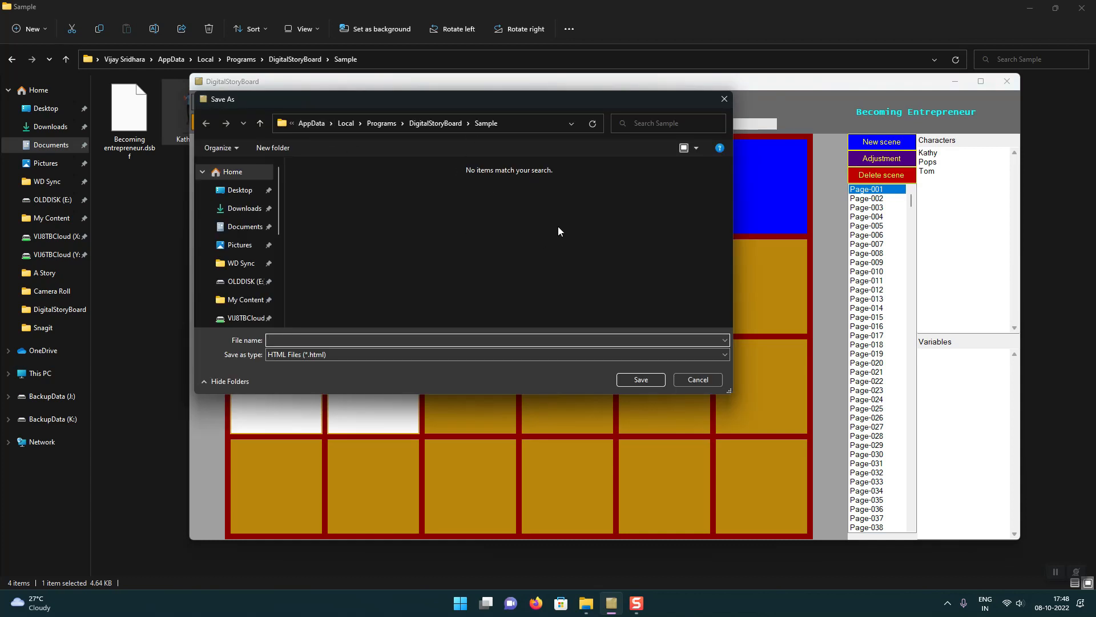
click(475, 339)
text(tom)
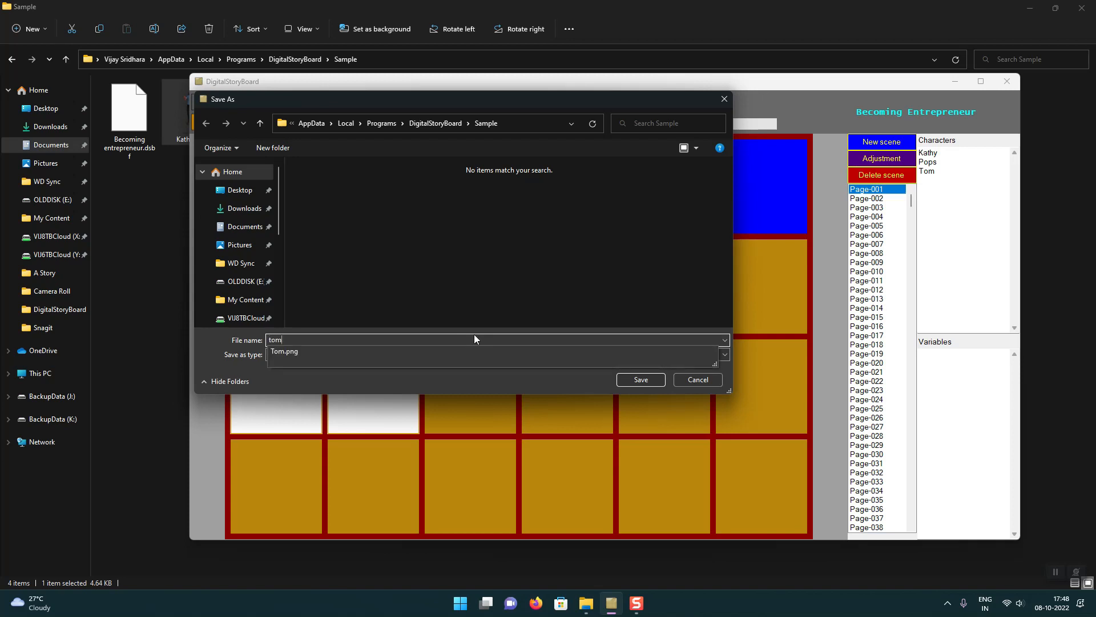
text(entrepreneur)
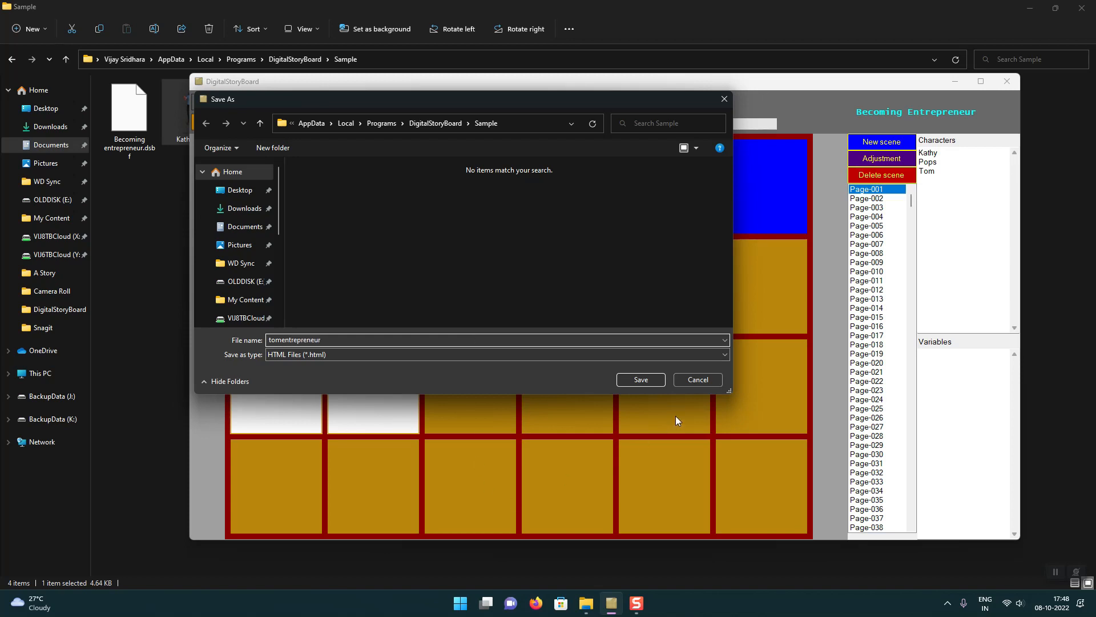
click(641, 380)
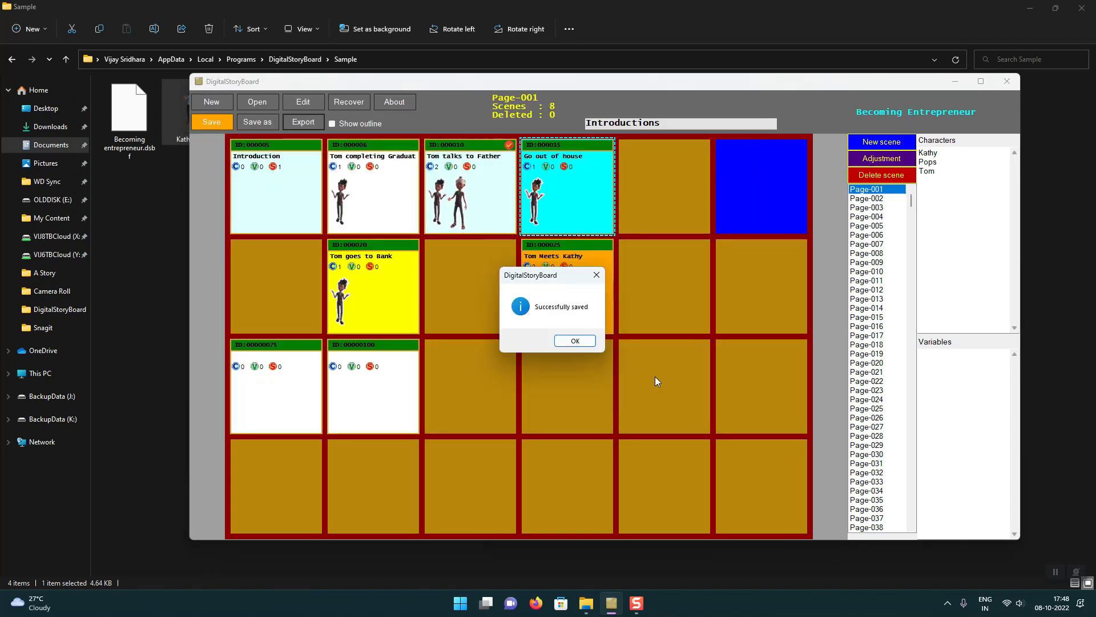
click(581, 338)
Step: Switch to the Sample folder, open tomentrepreneur.html in Firefox and review its game characters, variables and Introduction scene
click(163, 235)
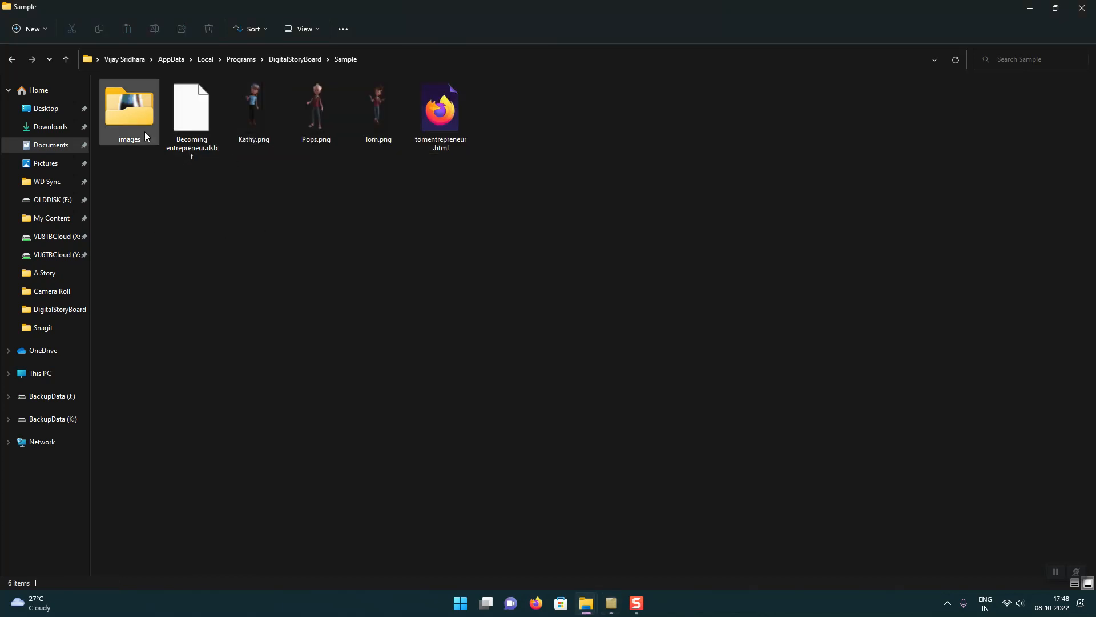
double_click(440, 118)
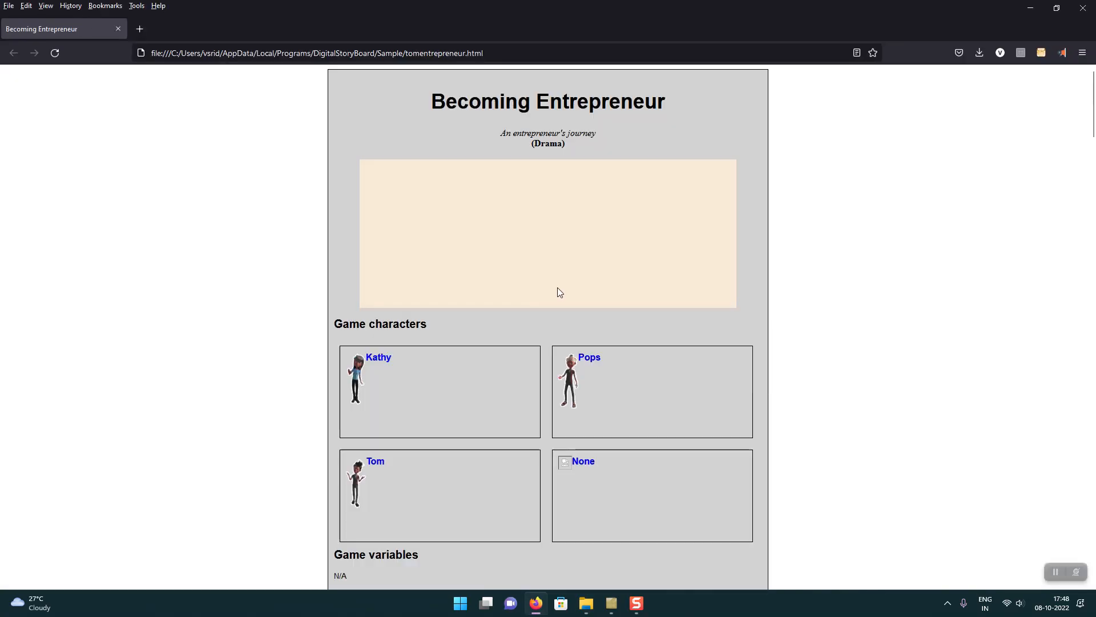
scroll(558, 287, down, 1)
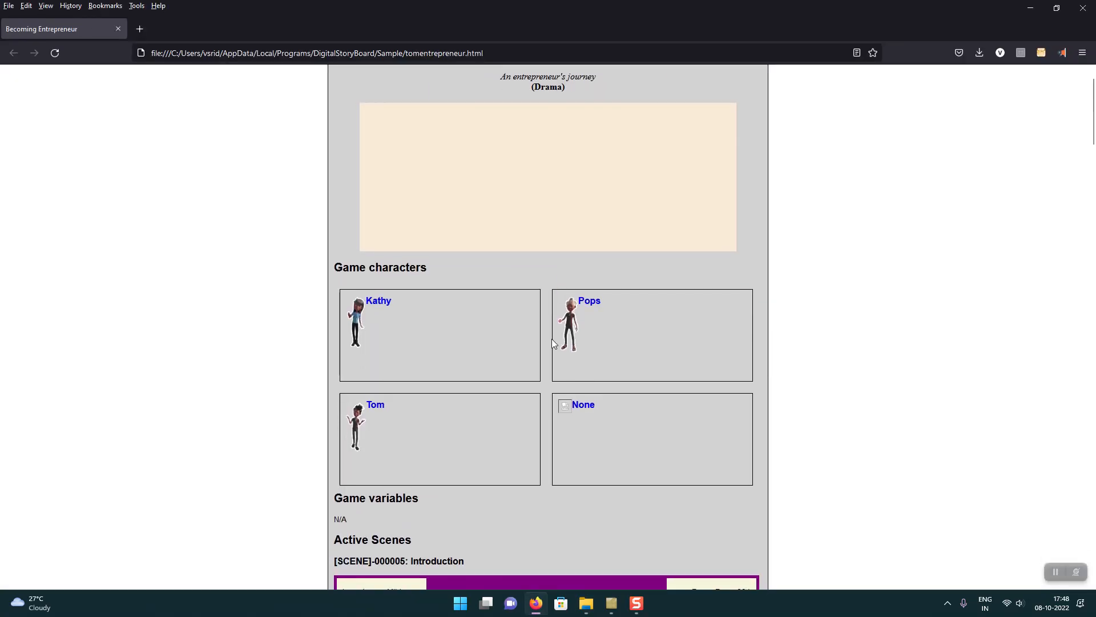
scroll(564, 274, up, 1)
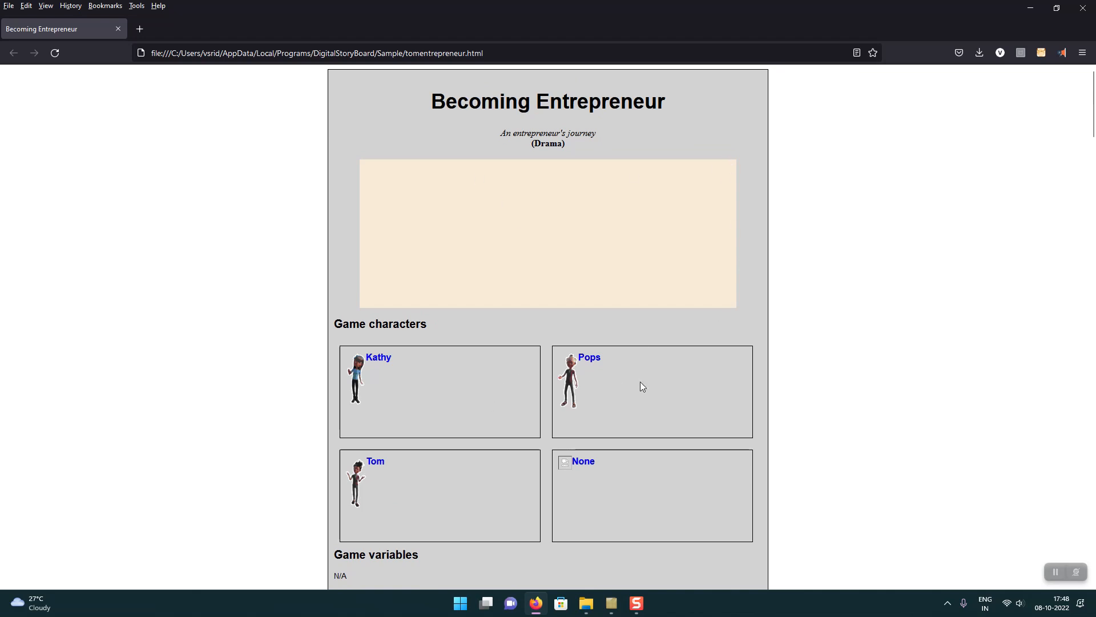
scroll(560, 465, down, 6)
scroll(563, 451, down, 3)
scroll(400, 257, up, 1)
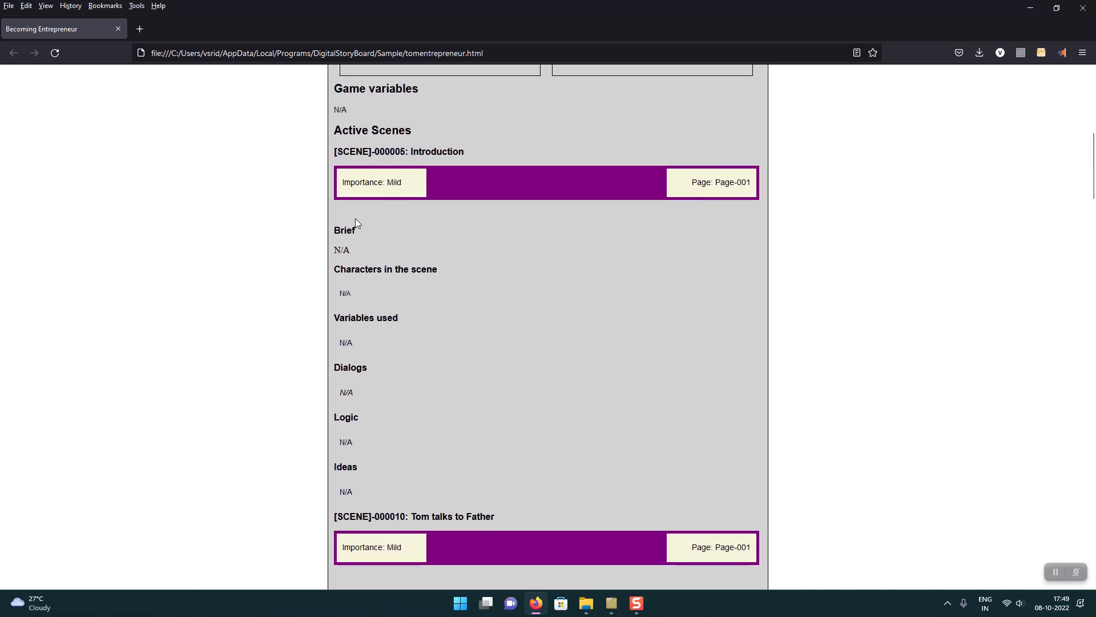
Step: Review the "Tom talks to Father" and "Tom completing Graduation" scenes in the exported page and return to DigitalStoryBoard
scroll(426, 331, down, 10)
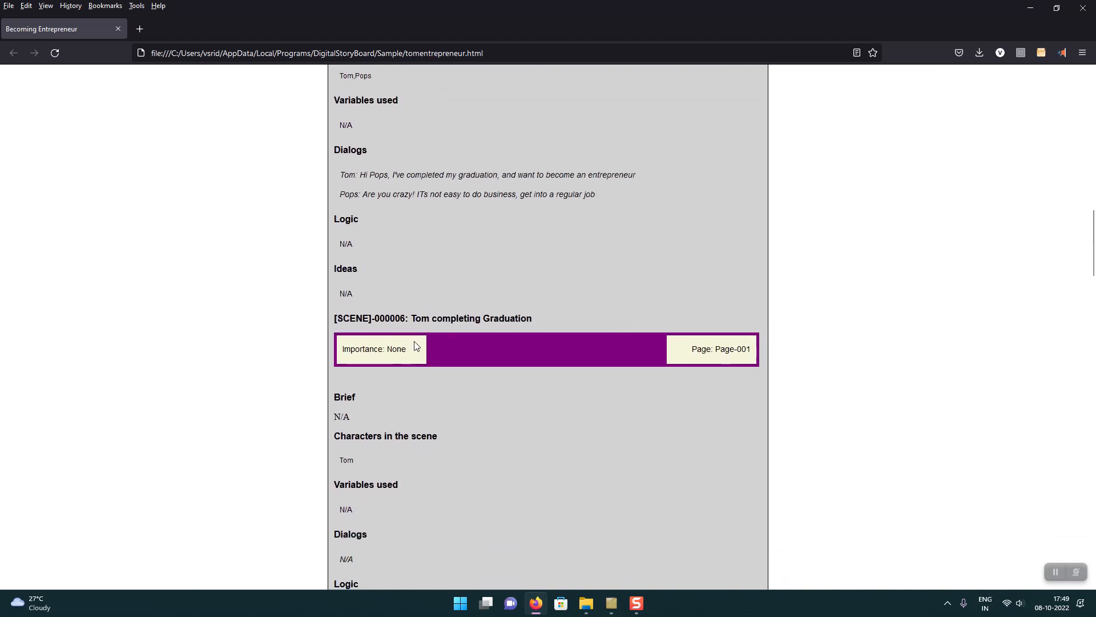
scroll(421, 366, down, 3)
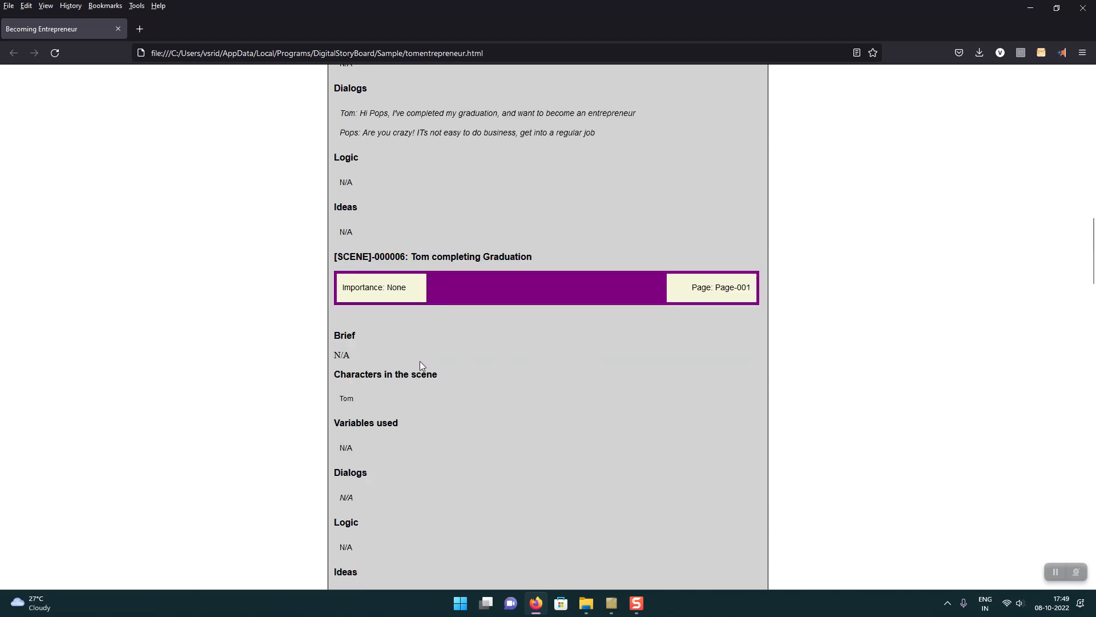
scroll(427, 347, down, 4)
scroll(436, 337, down, 6)
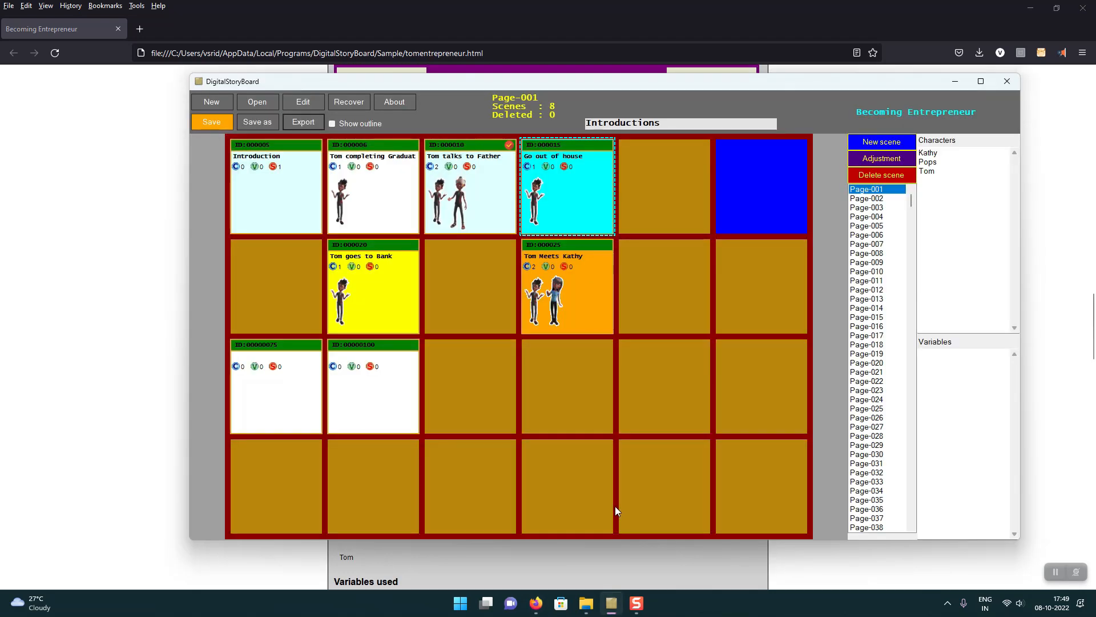
click(958, 192)
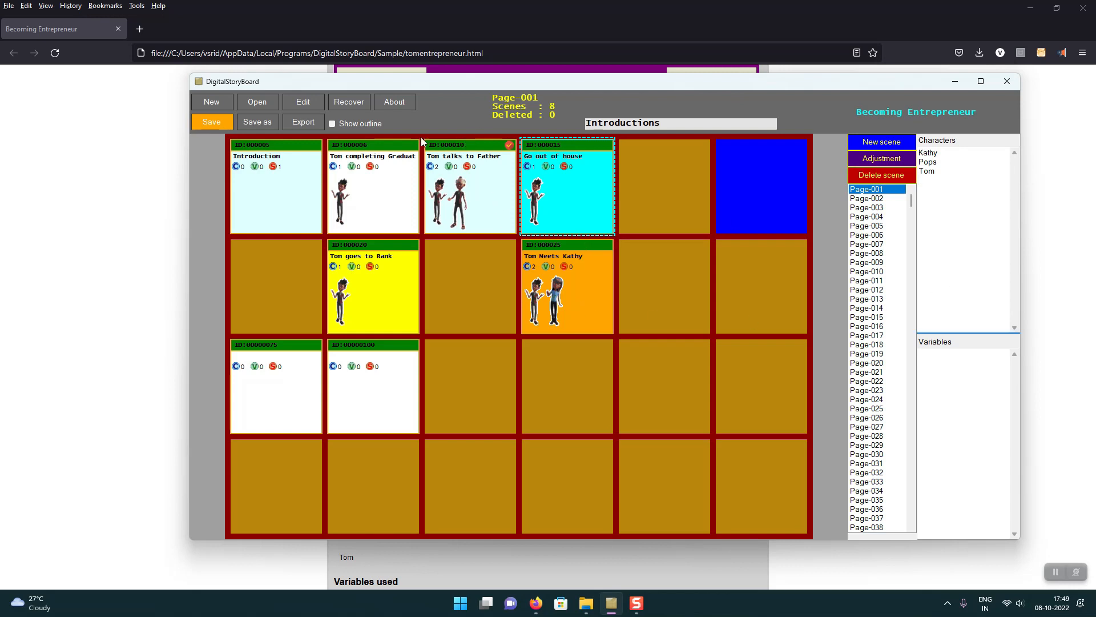
Step: Delete the "Tom Meets Kathy" scene from Page-001
click(372, 404)
right_click(373, 403)
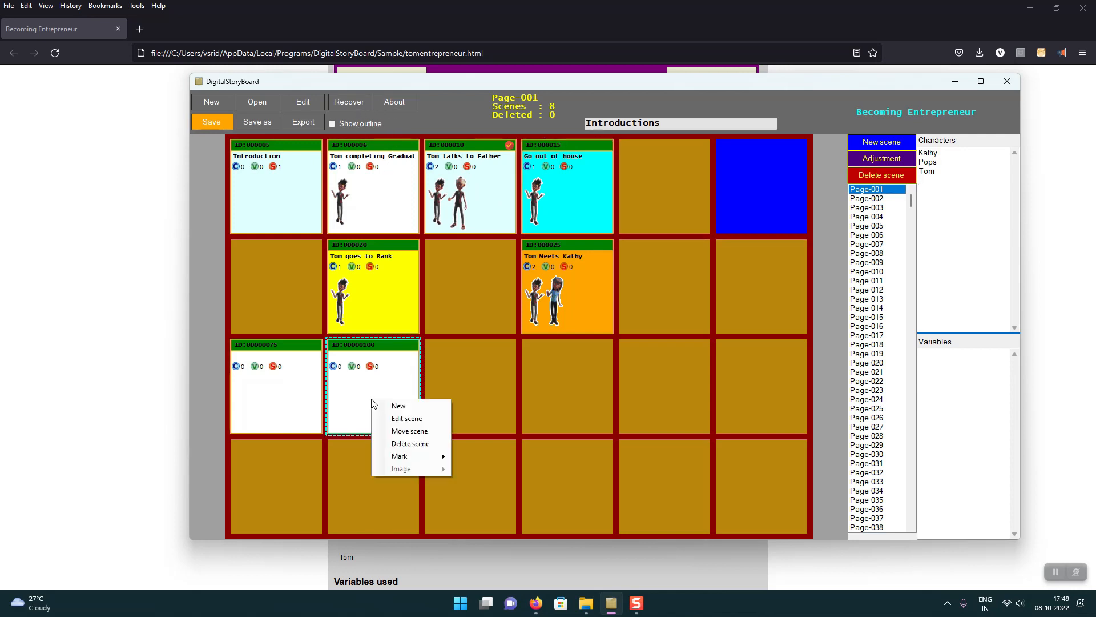
click(553, 291)
right_click(553, 291)
click(591, 335)
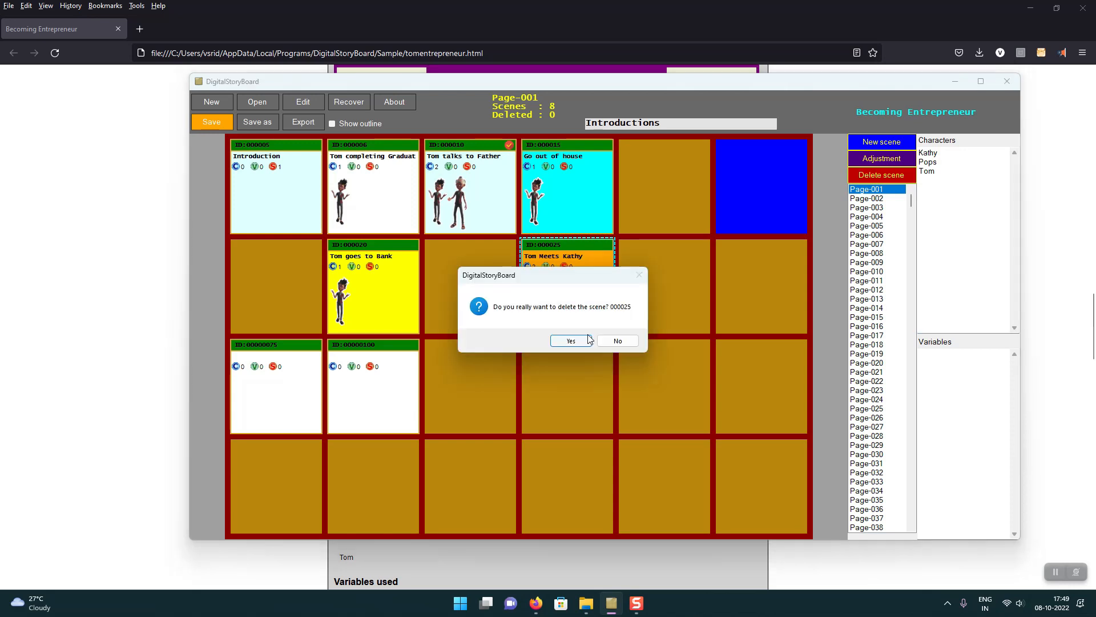
click(571, 341)
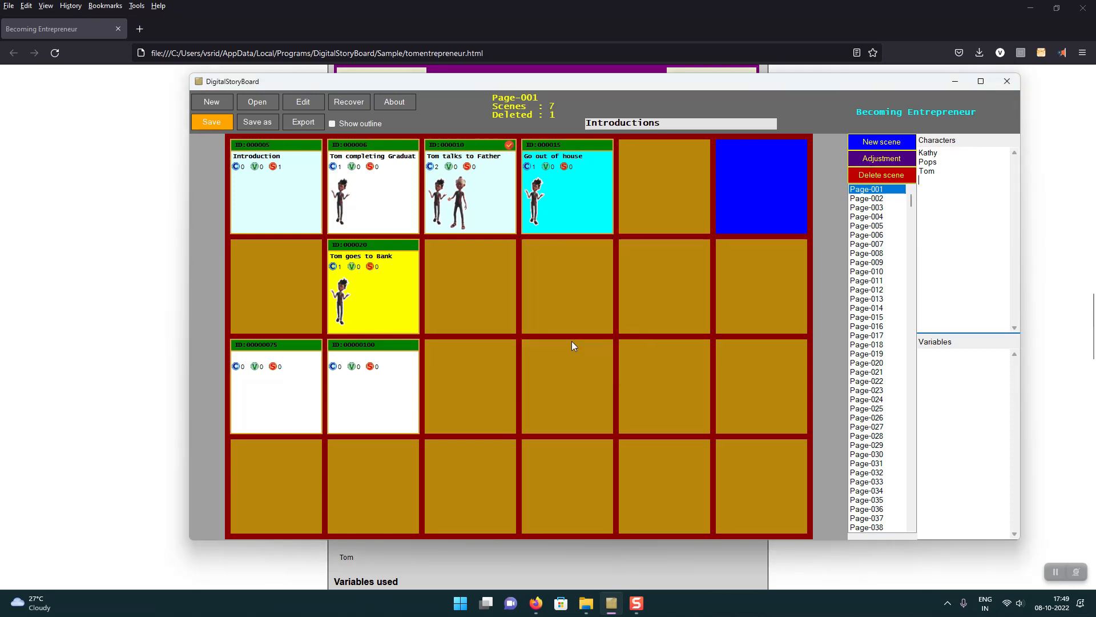
Step: Delete the "Tom goes to Bank" scene from Page-001
click(397, 286)
right_click(398, 287)
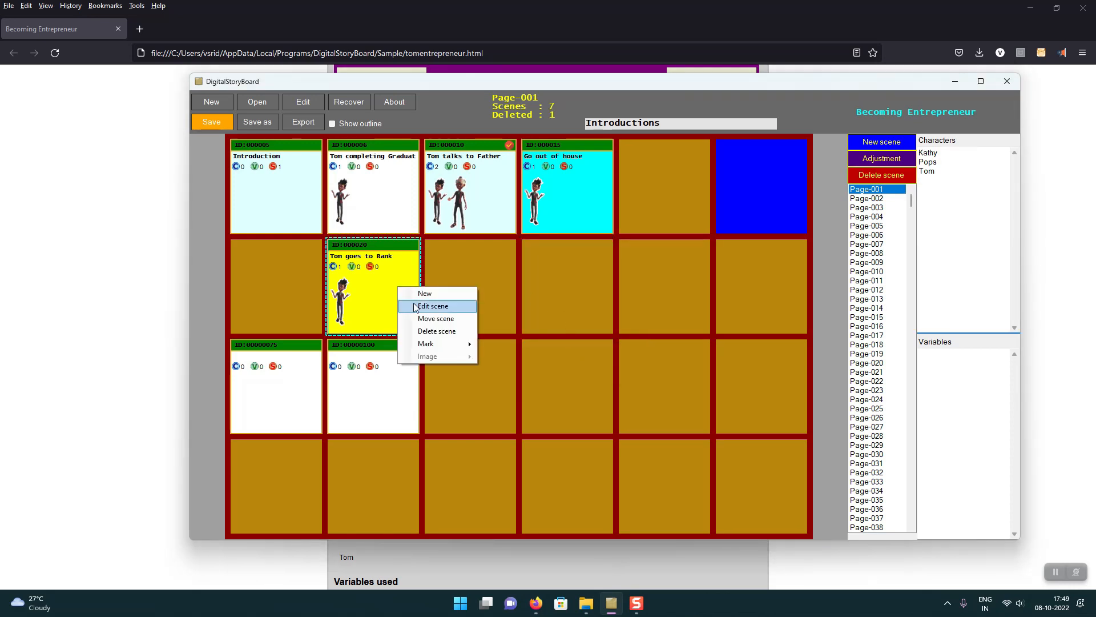
click(437, 331)
click(571, 340)
Step: Move the "Go out of house" scene from Page-001 to Page-002 and show Page-002
click(560, 208)
right_click(561, 208)
click(603, 249)
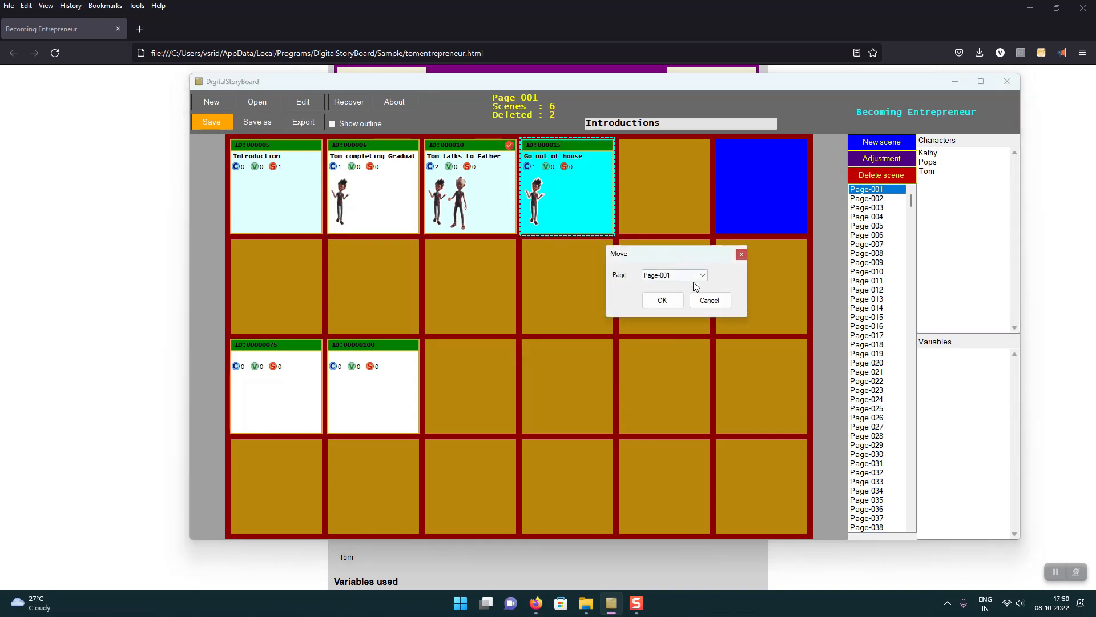
click(676, 276)
click(675, 294)
click(678, 307)
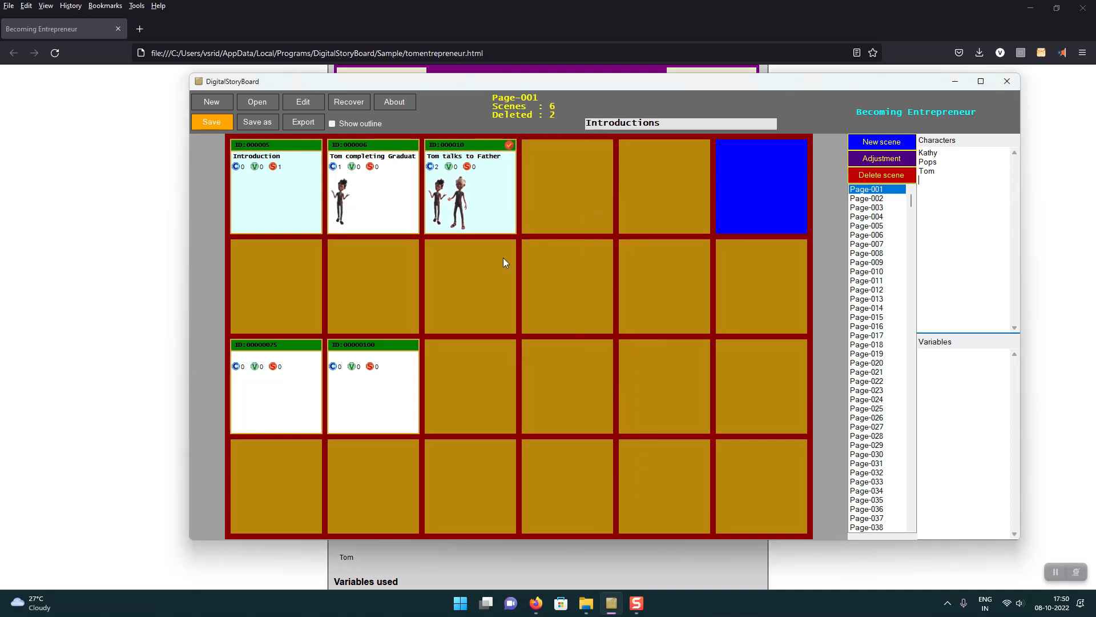
click(872, 200)
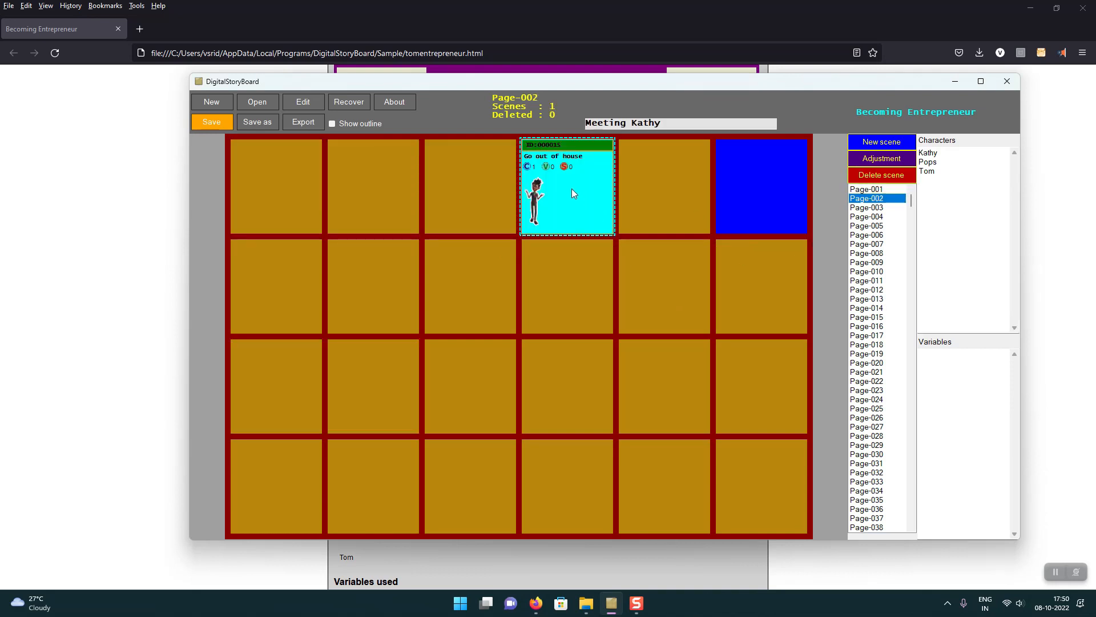
Step: Return to Page-001 and recover the deleted scene 000020, "Tom goes to Bank"
drag(911, 200, 933, 555)
click(886, 190)
click(351, 104)
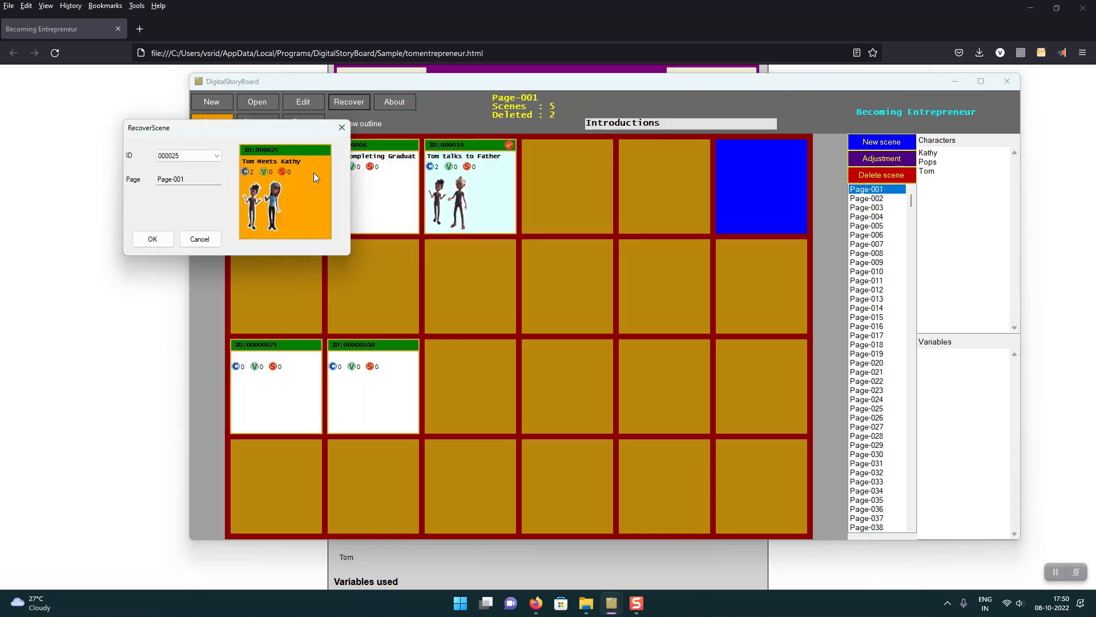
click(217, 155)
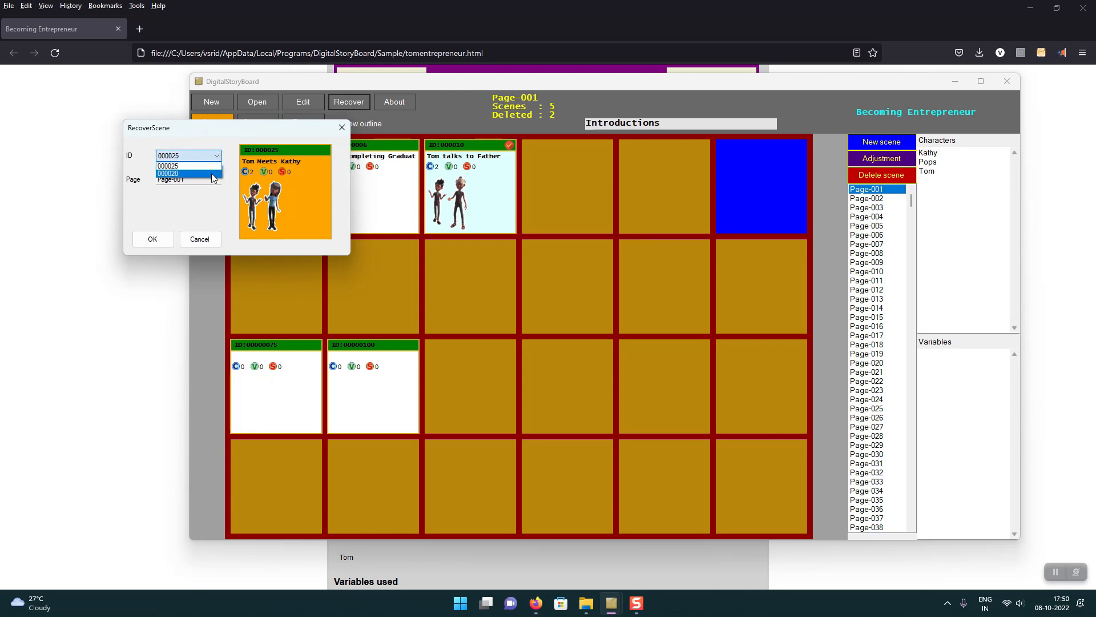
click(211, 173)
click(217, 156)
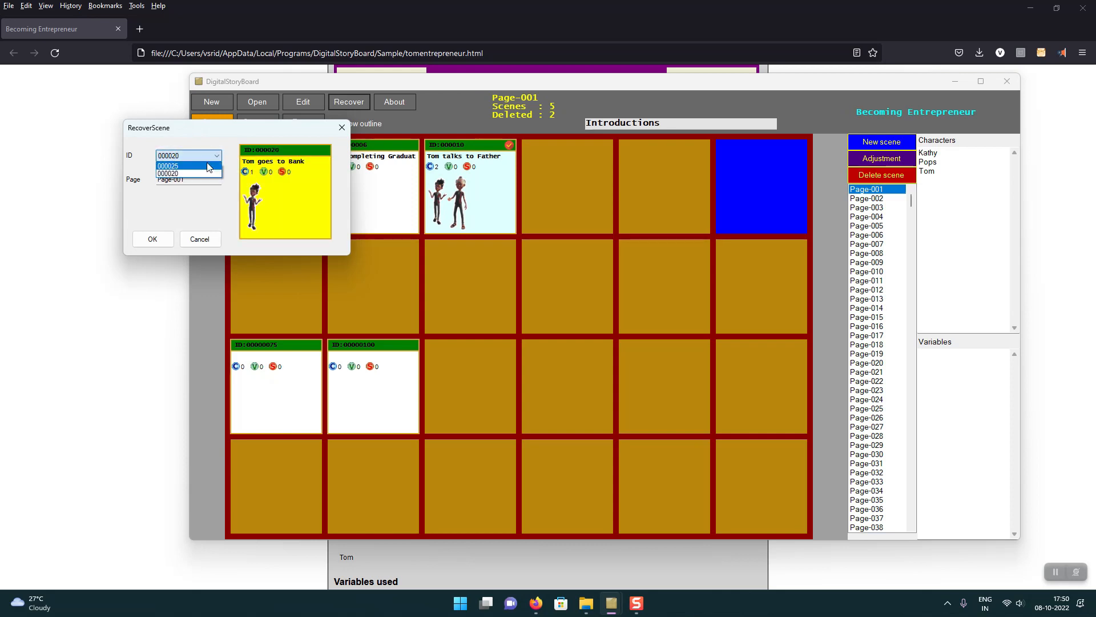
click(209, 166)
click(213, 156)
click(206, 173)
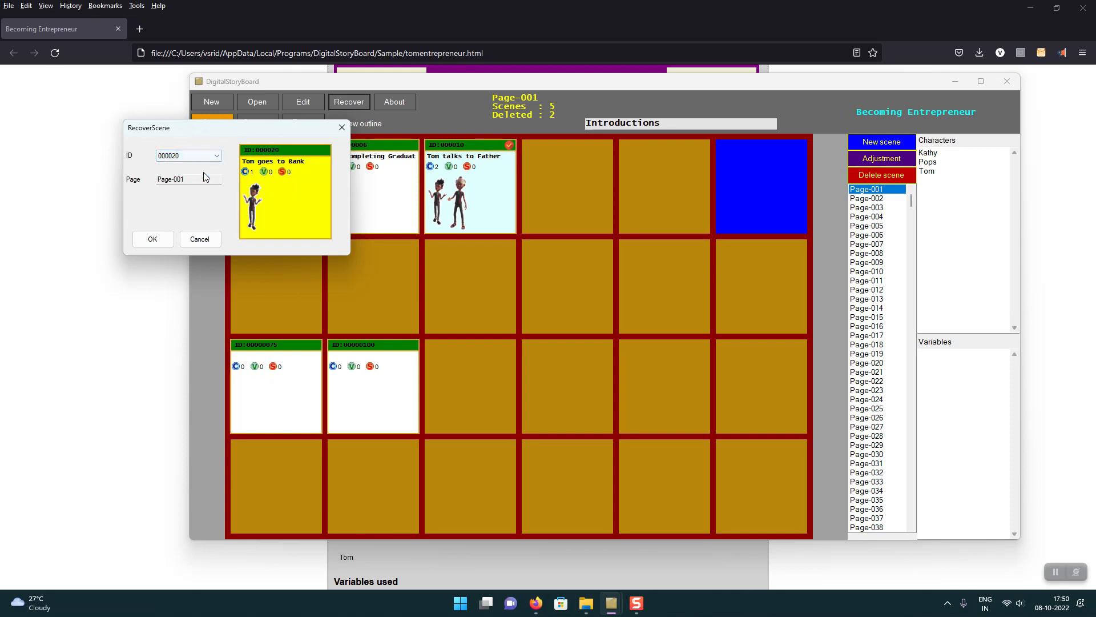
click(165, 241)
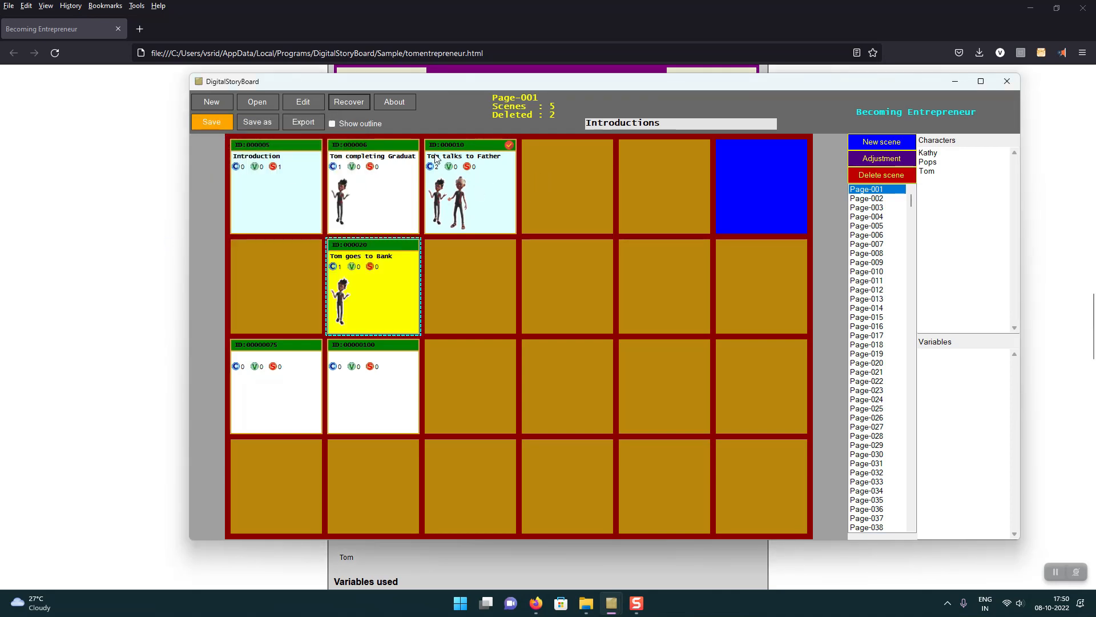
Step: Recover the deleted scene 000025, "Tom Meets Kathy", on Page-001
click(358, 104)
click(226, 175)
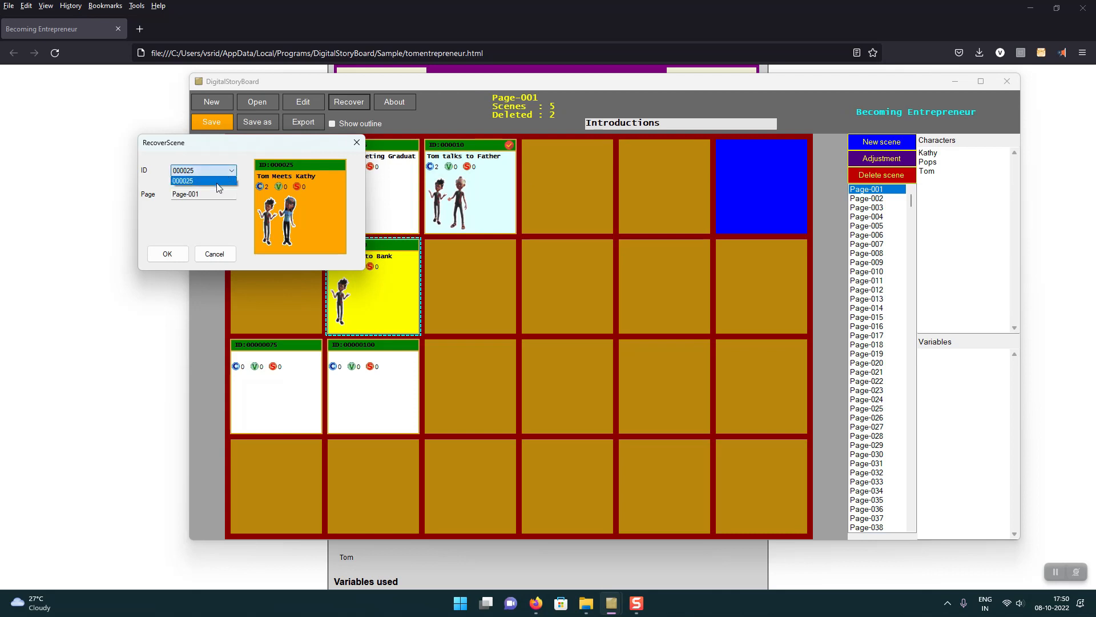
click(218, 181)
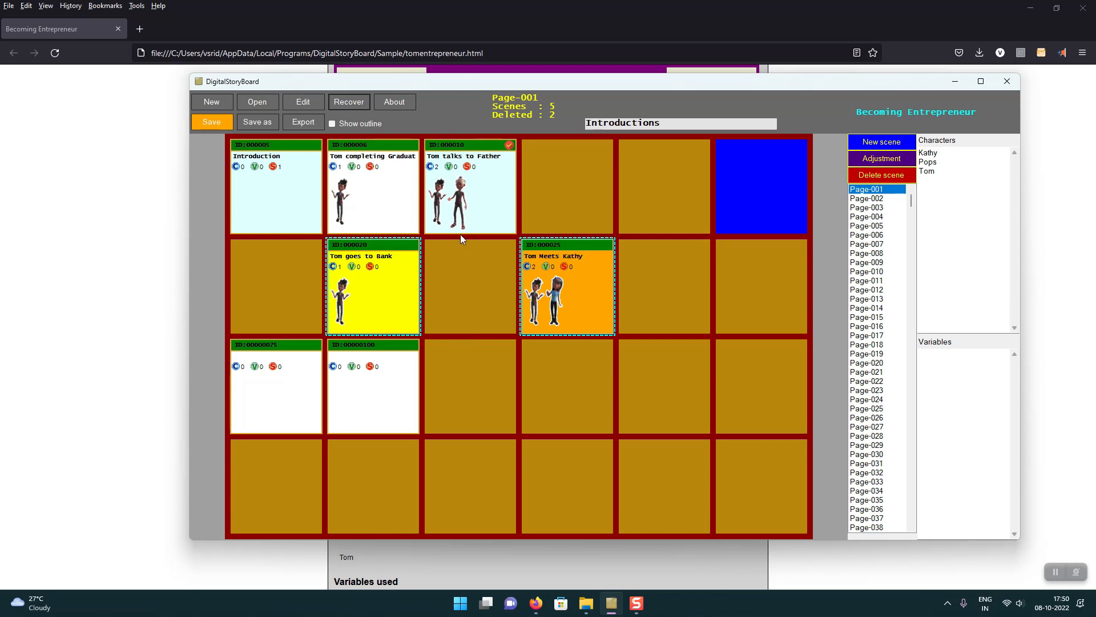
Step: Save the storyboard's metadata under the new file name "becoming2" in the Sample folder
click(271, 126)
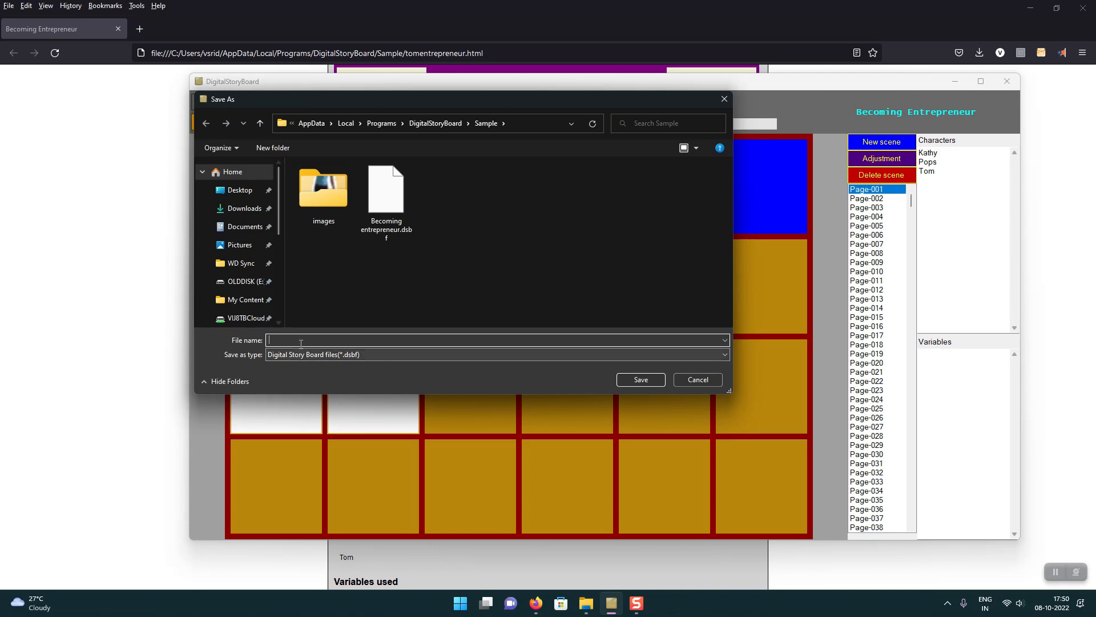
text(becoming2)
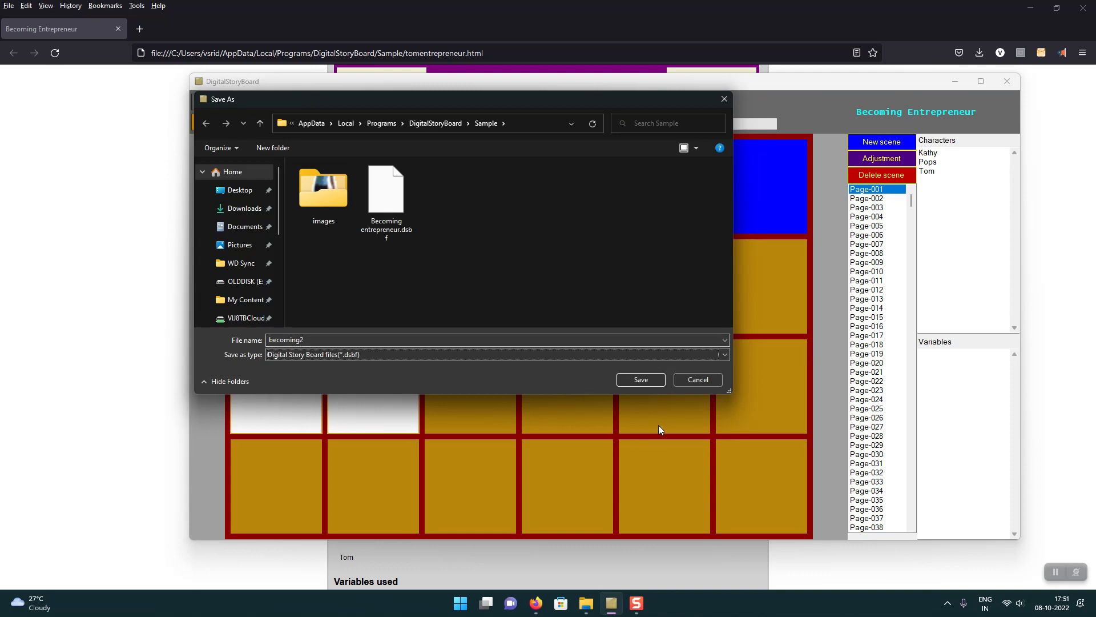
click(651, 382)
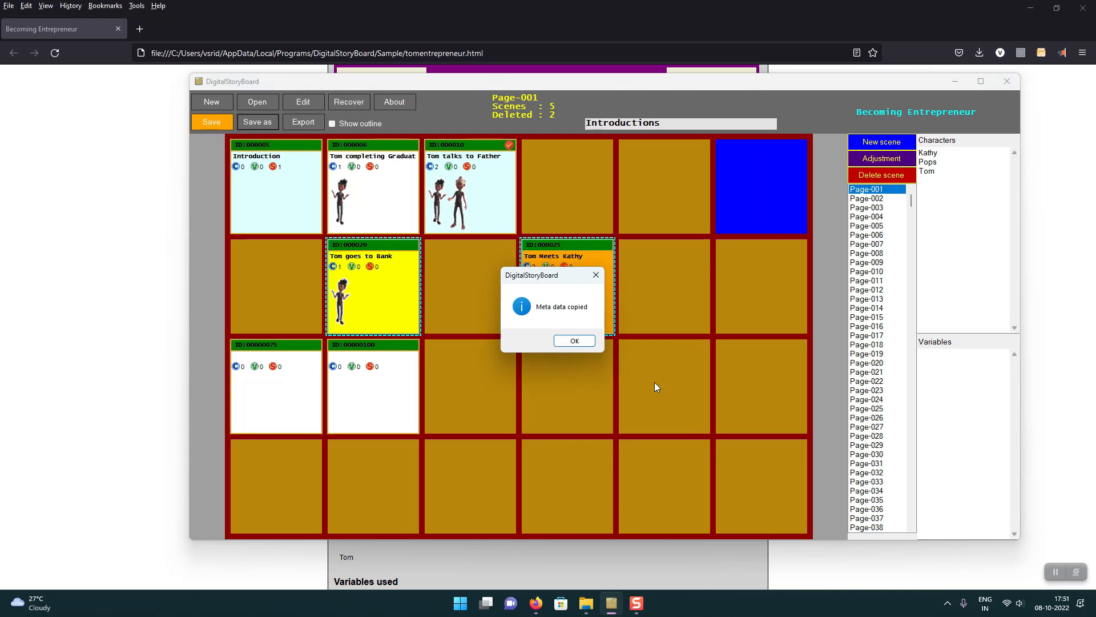
click(575, 341)
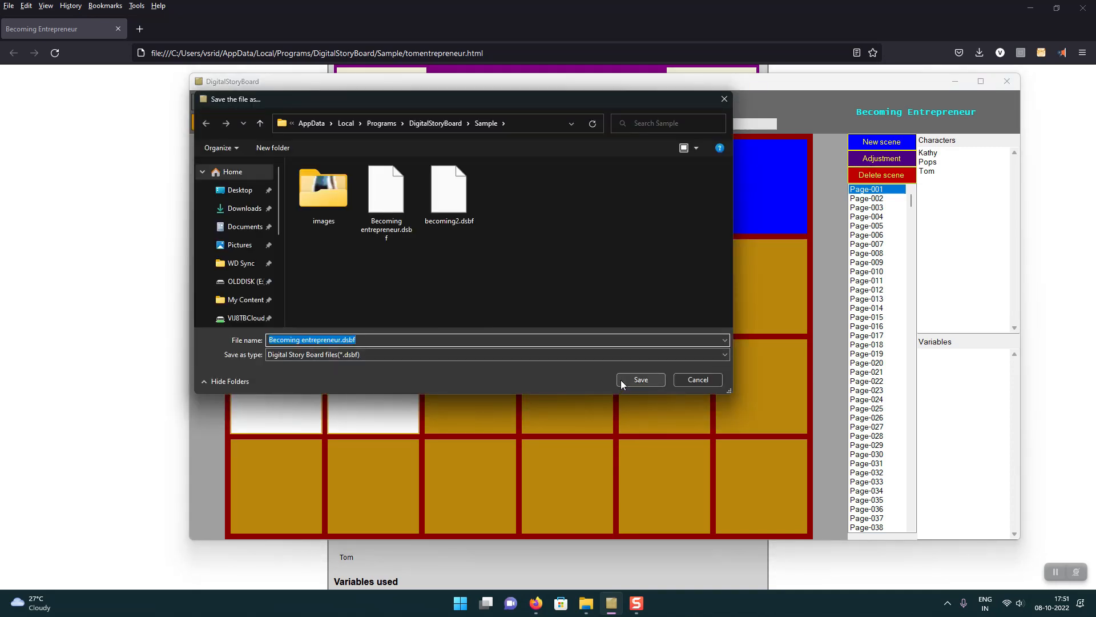
click(622, 379)
Step: Open becoming2.dsbf without saving the current storyboard's changes, and review its game details
click(265, 101)
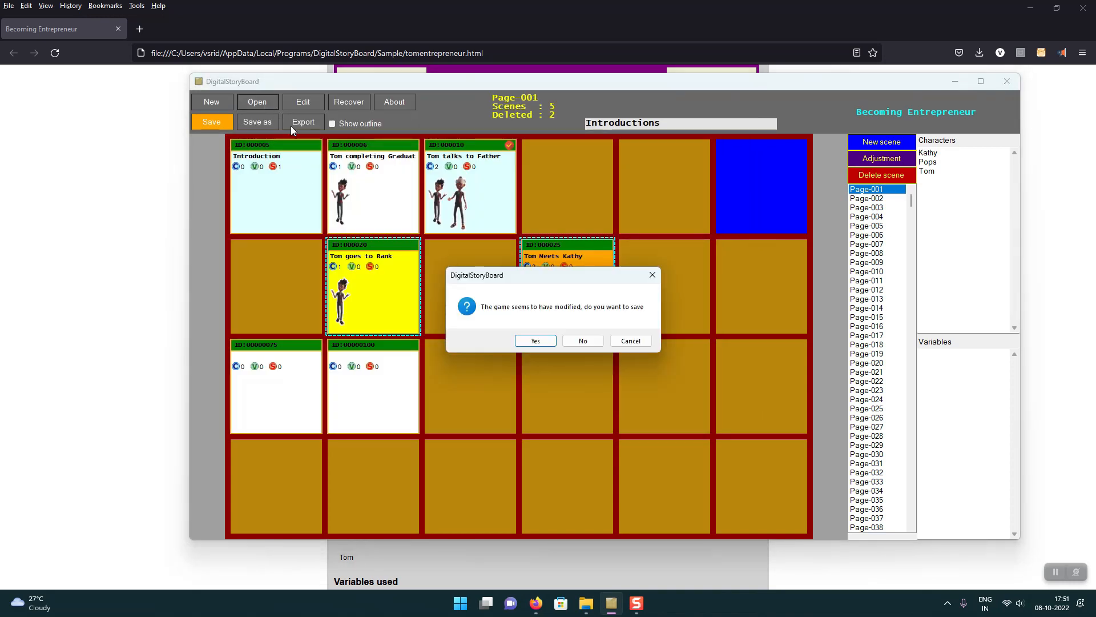
click(583, 343)
double_click(452, 199)
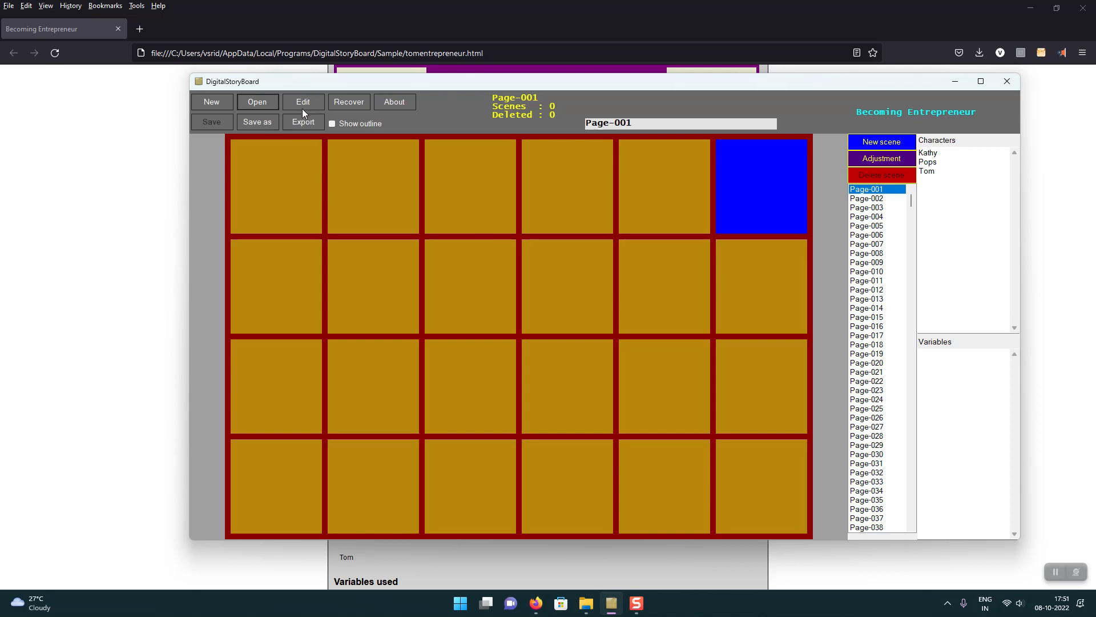
click(310, 100)
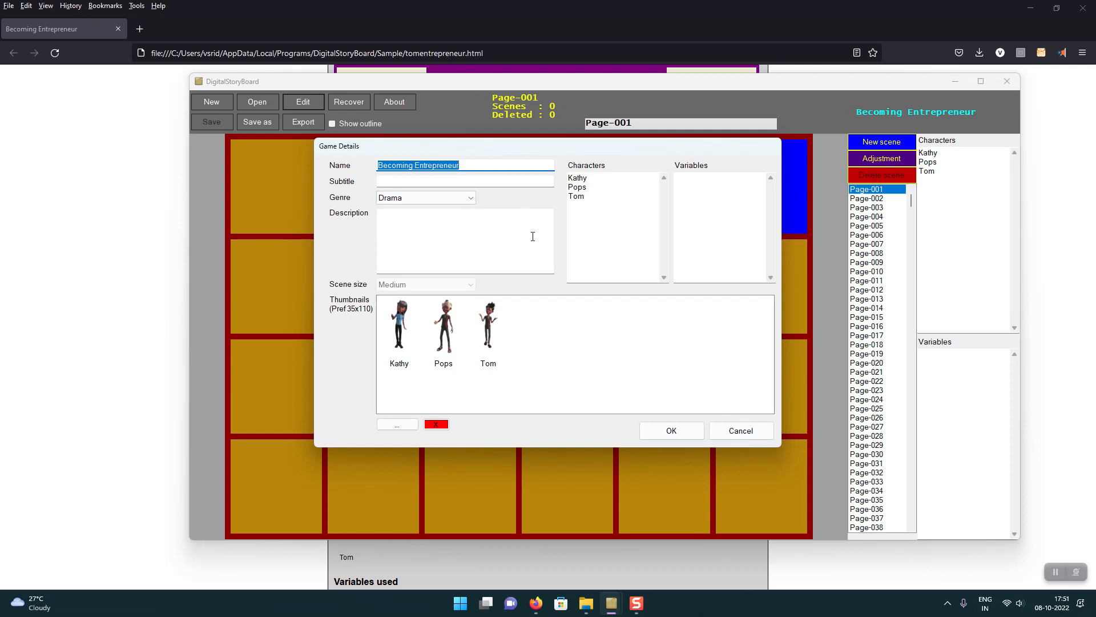
click(742, 431)
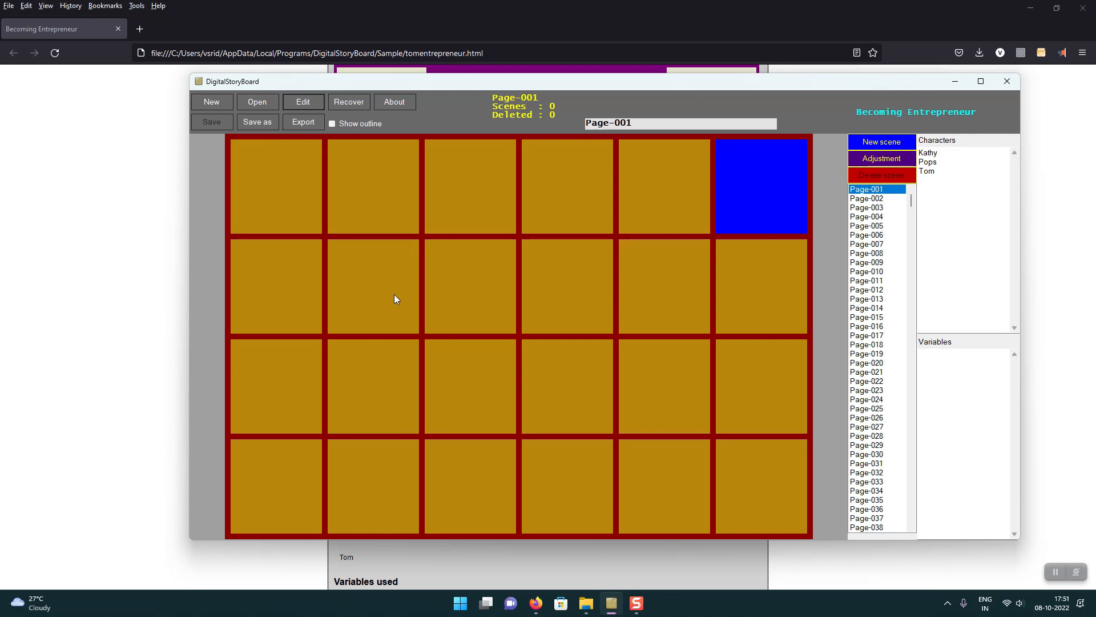
Step: Start a new storyboard named "A small scene film" with the genre Children and the scene size Small
click(223, 107)
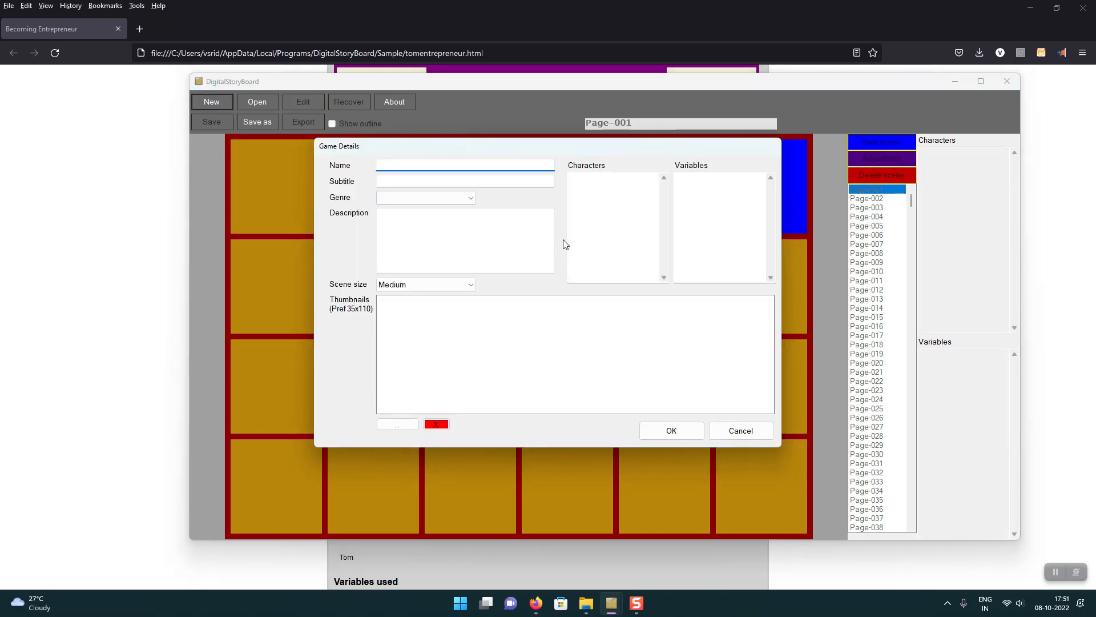
text(A small scene film)
key(Tab)
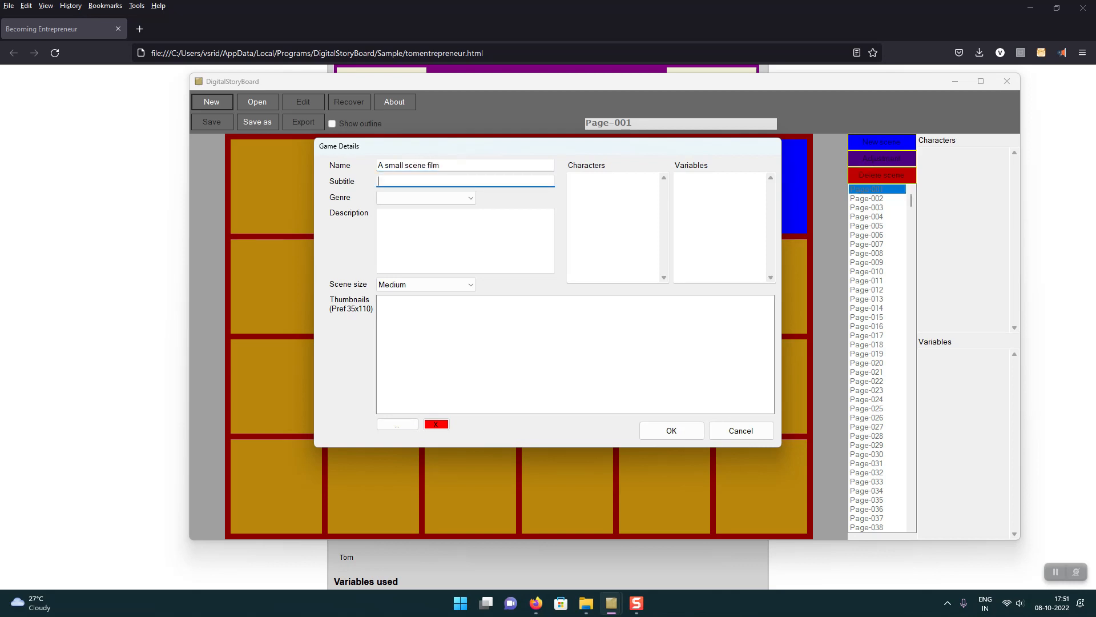
key(Tab)
key(c)
key(Tab)
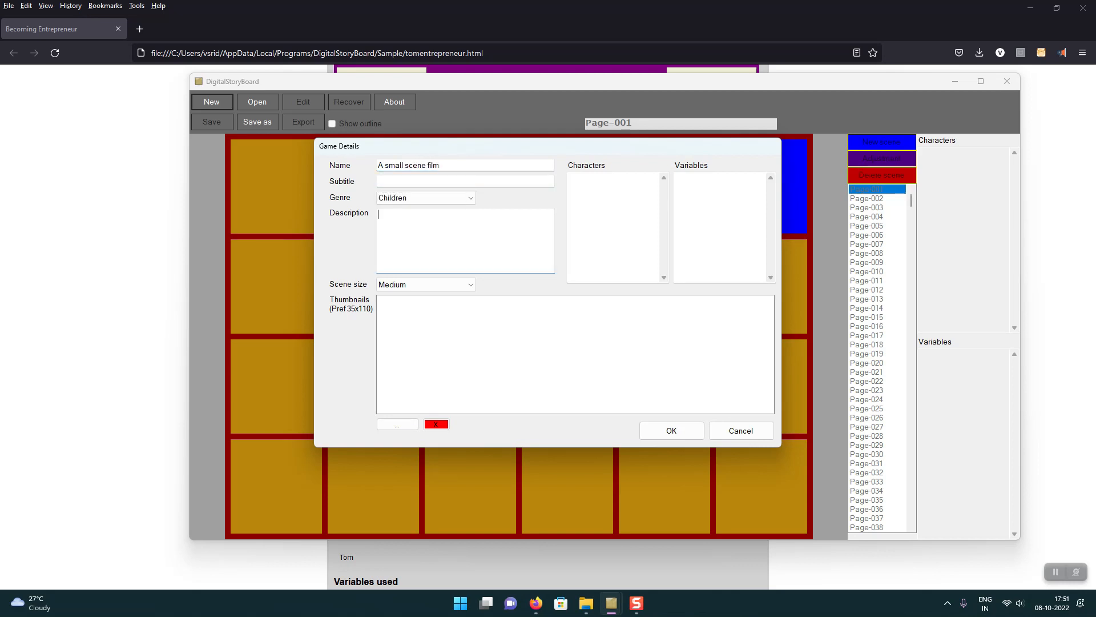
click(455, 286)
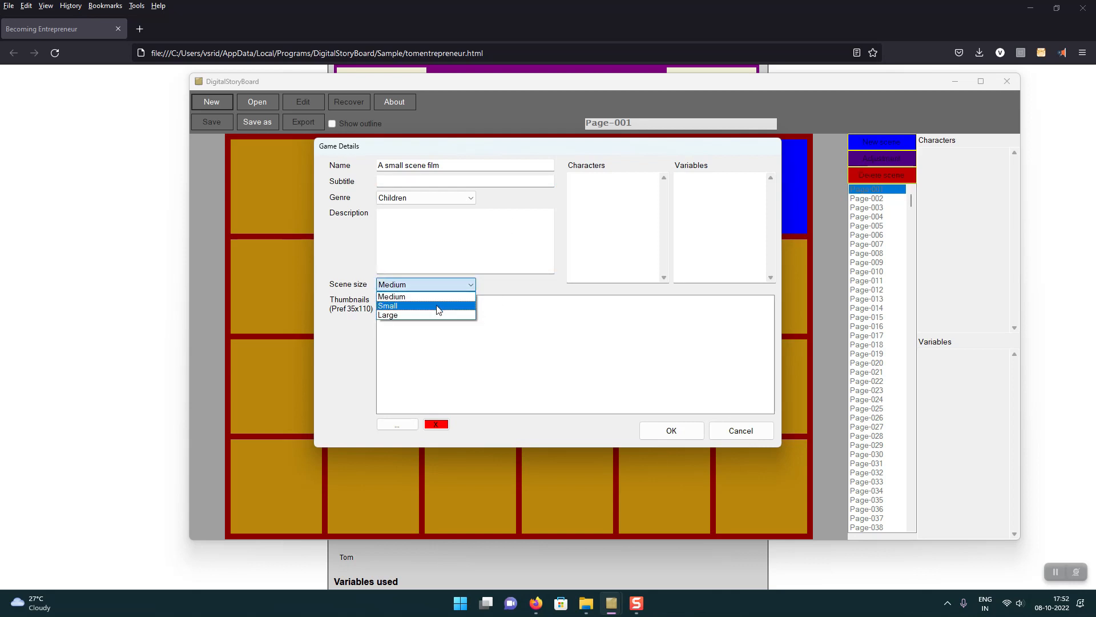
click(439, 309)
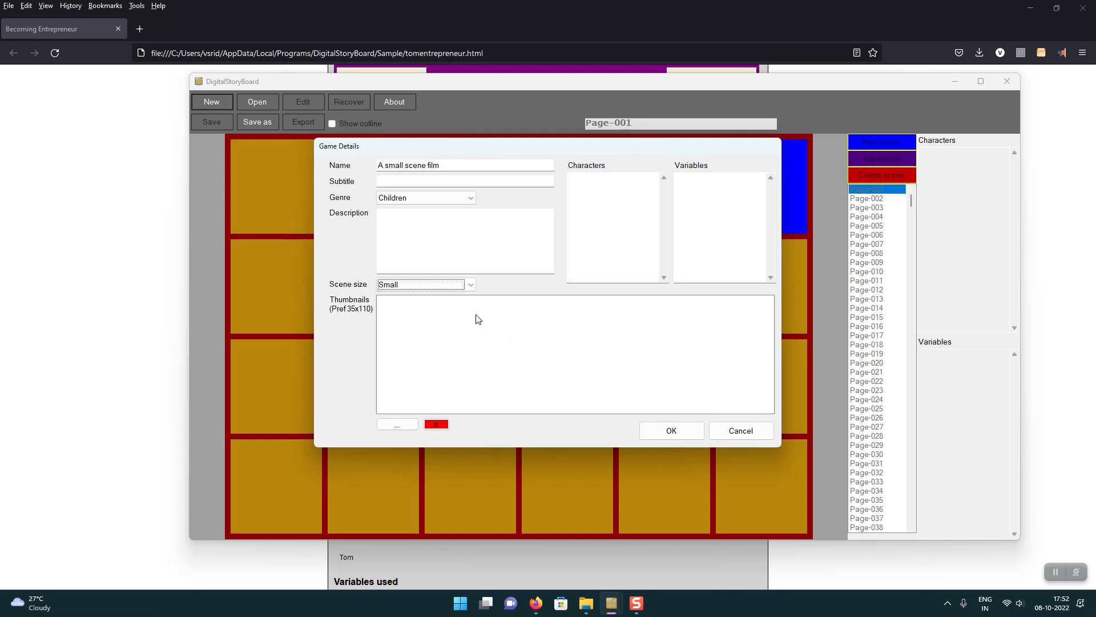
Step: Enter the characters Tom, Kathy and Pops on separate lines and create the new storyboard
click(601, 195)
text(Tom)
key(BackSpace)
key(BackSpace)
key(BackSpace)
key(BackSpace)
text(Tom )
text(Kathy )
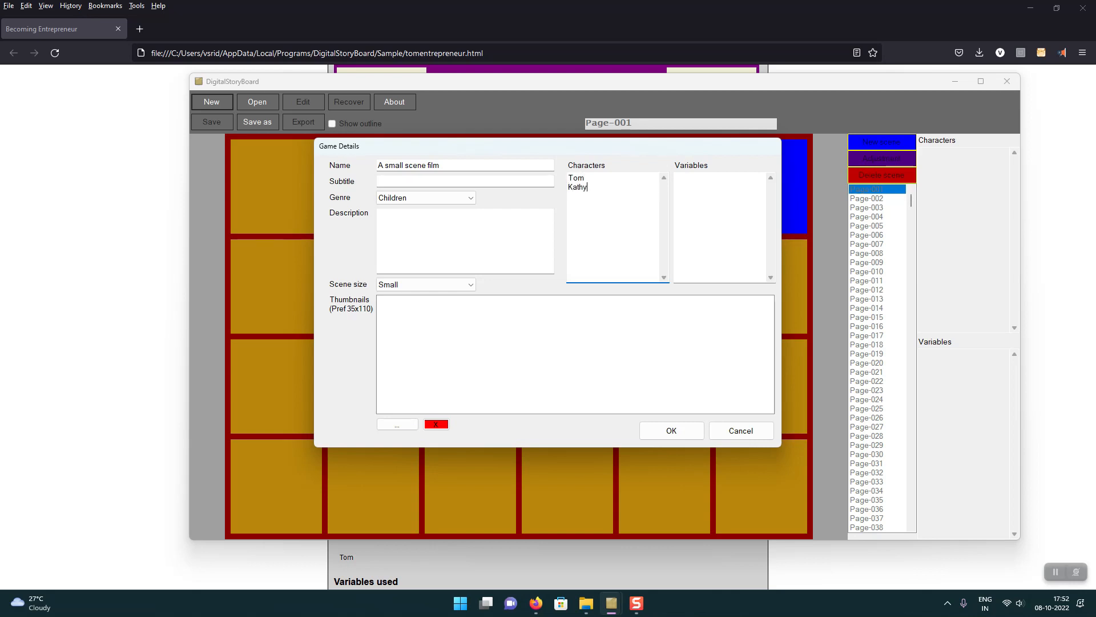
text(Pops)
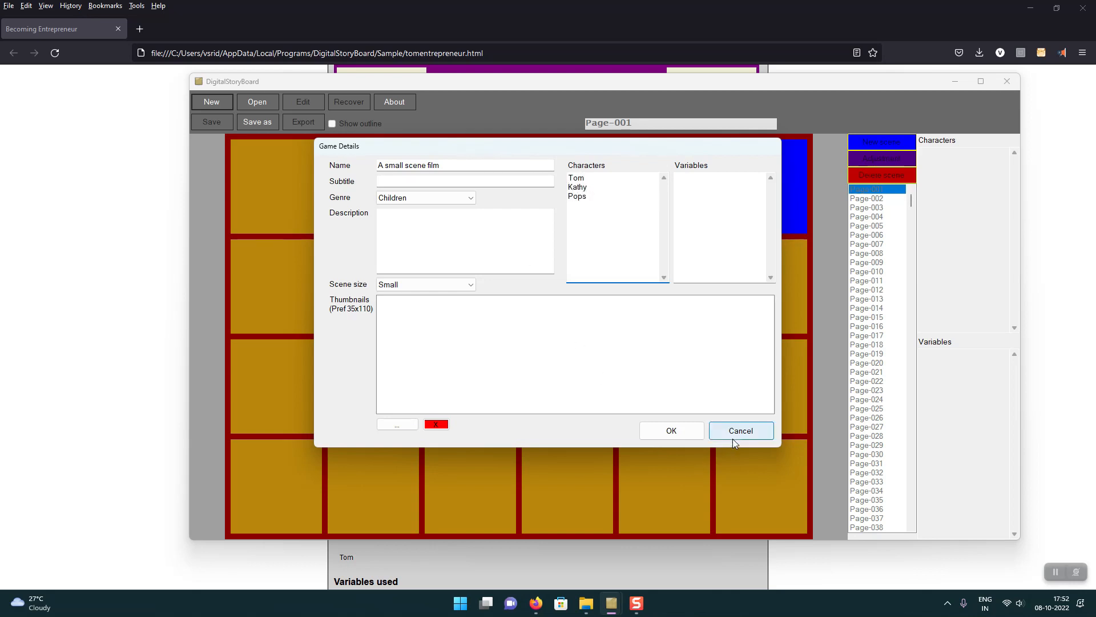
click(550, 362)
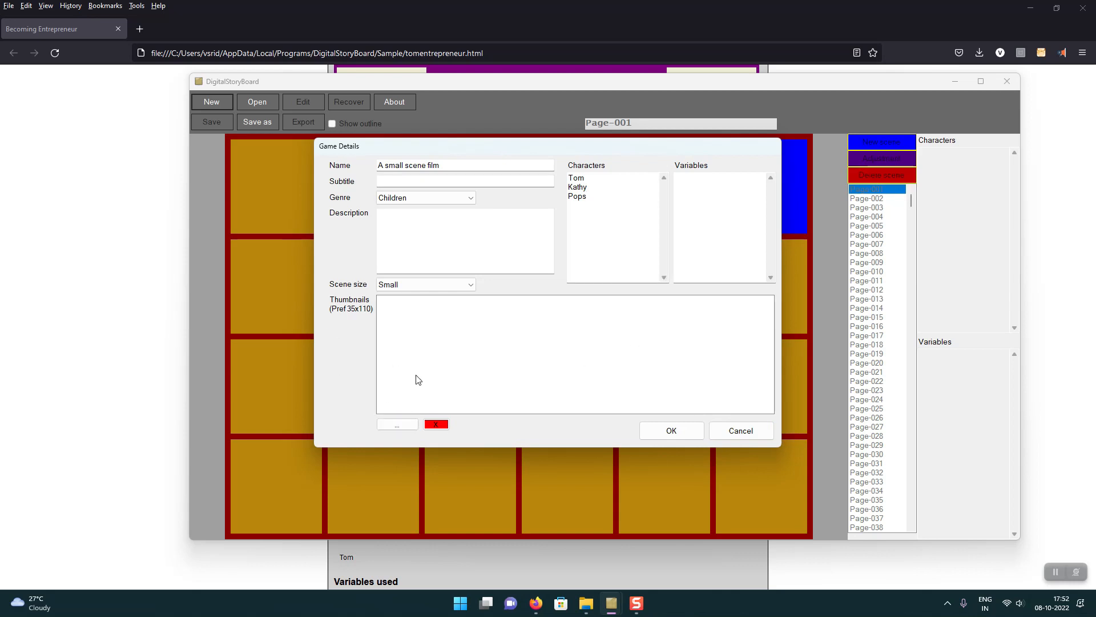
click(691, 434)
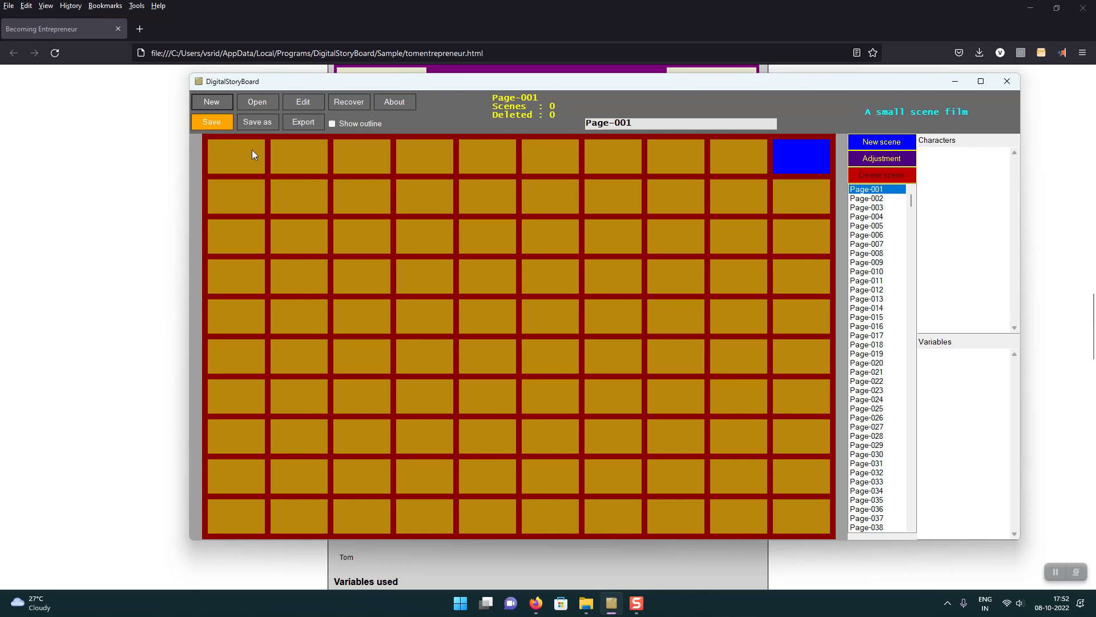
Step: Add two new scenes to Page-001 and place them in the first two cells of the top row
right_click(797, 154)
click(805, 158)
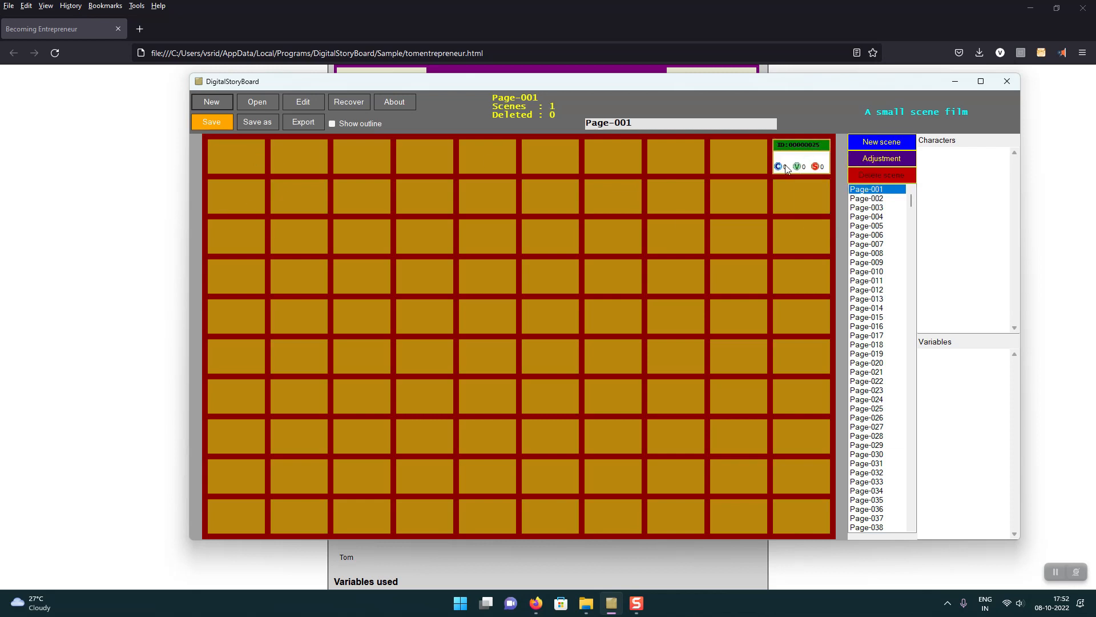
drag(794, 154, 328, 179)
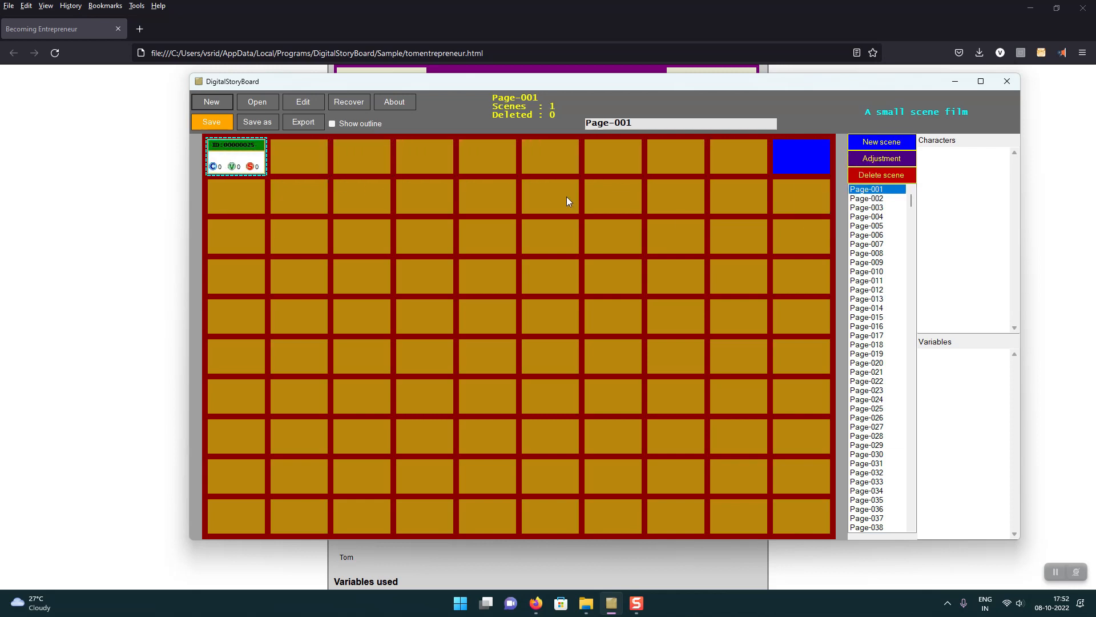
right_click(804, 156)
click(817, 165)
drag(783, 168, 335, 174)
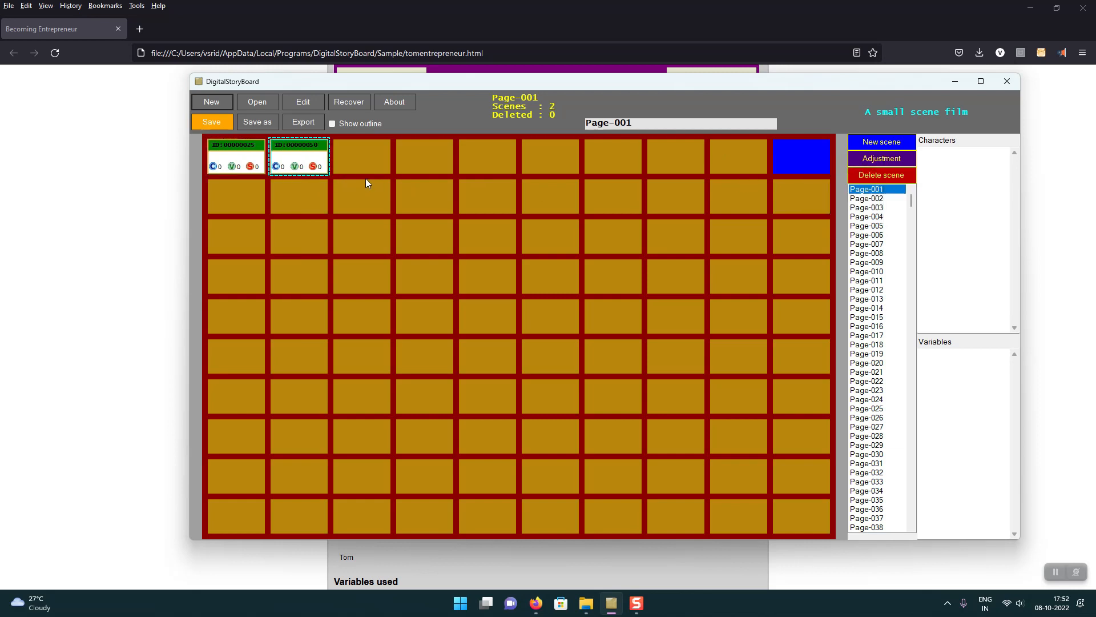
Step: Add the character Kathy and one next-scene ID to the details of the first scene
double_click(246, 158)
click(556, 176)
text(Kathy)
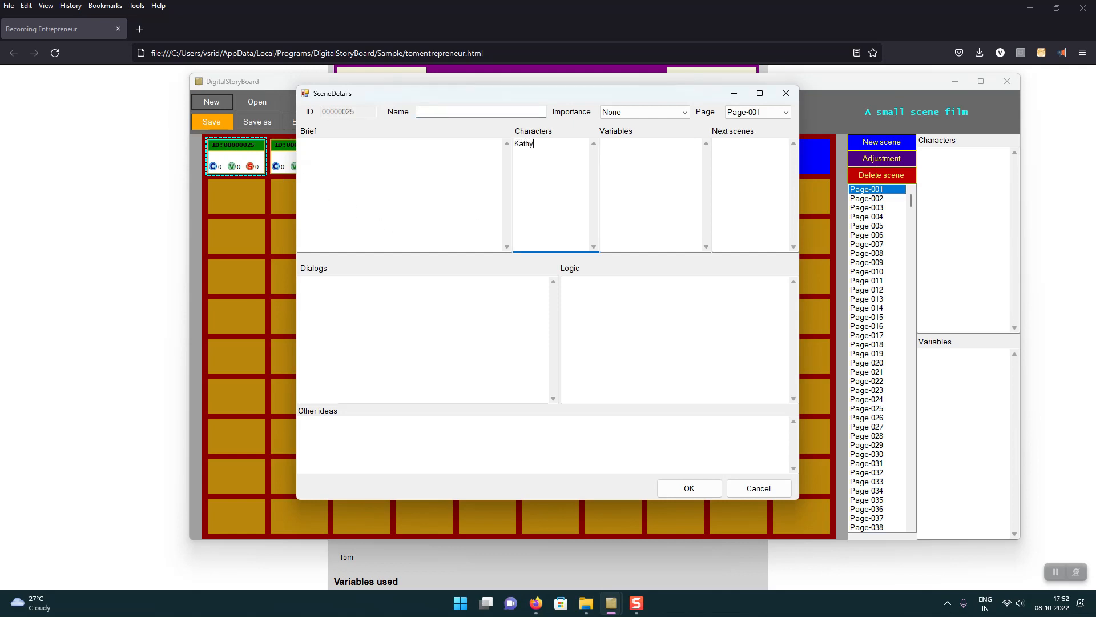
click(738, 172)
text(00000002)
key(BackSpace)
text(30)
click(710, 486)
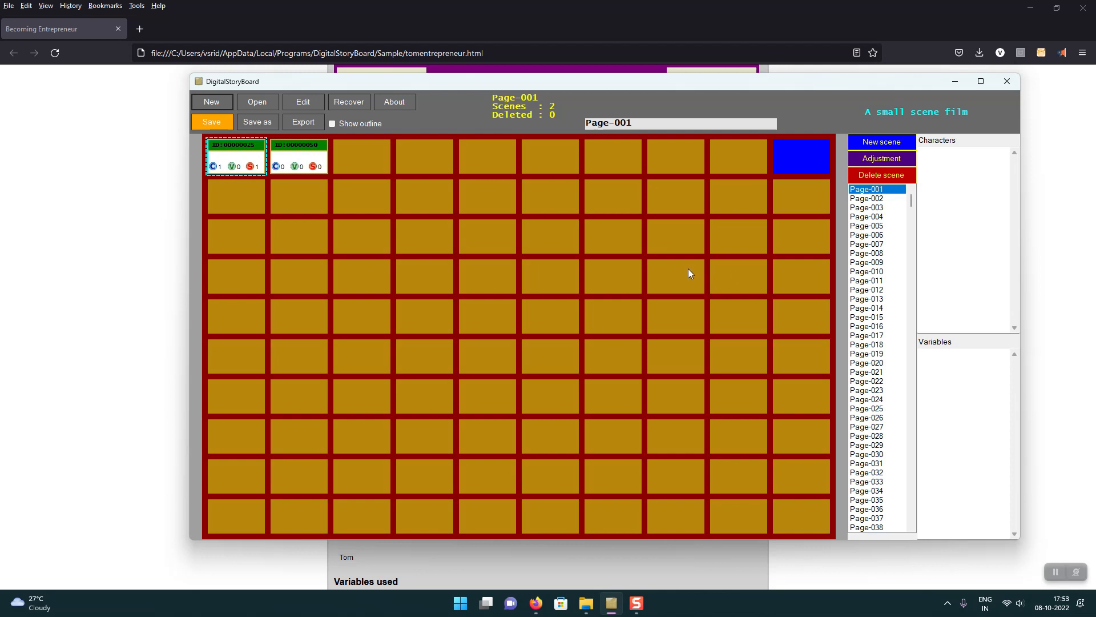
Step: View Page-007 and Page-014, and look through the pages further down the page list
click(875, 244)
click(883, 308)
scroll(884, 311, down, 20)
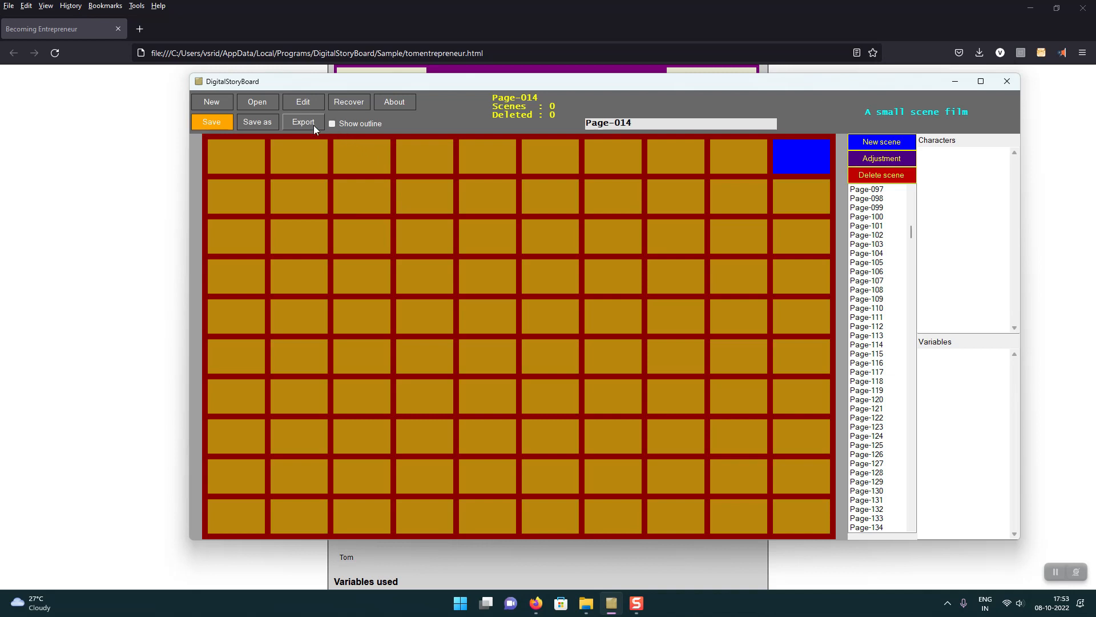
Step: Start a new storyboard without saving the changes to the current one
click(218, 102)
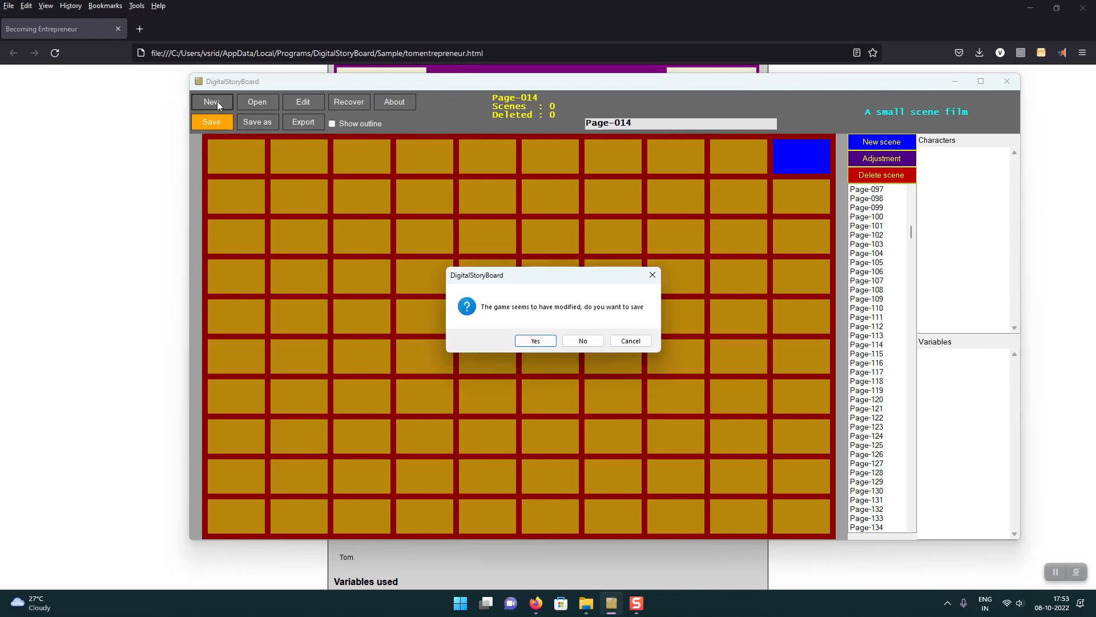
click(582, 342)
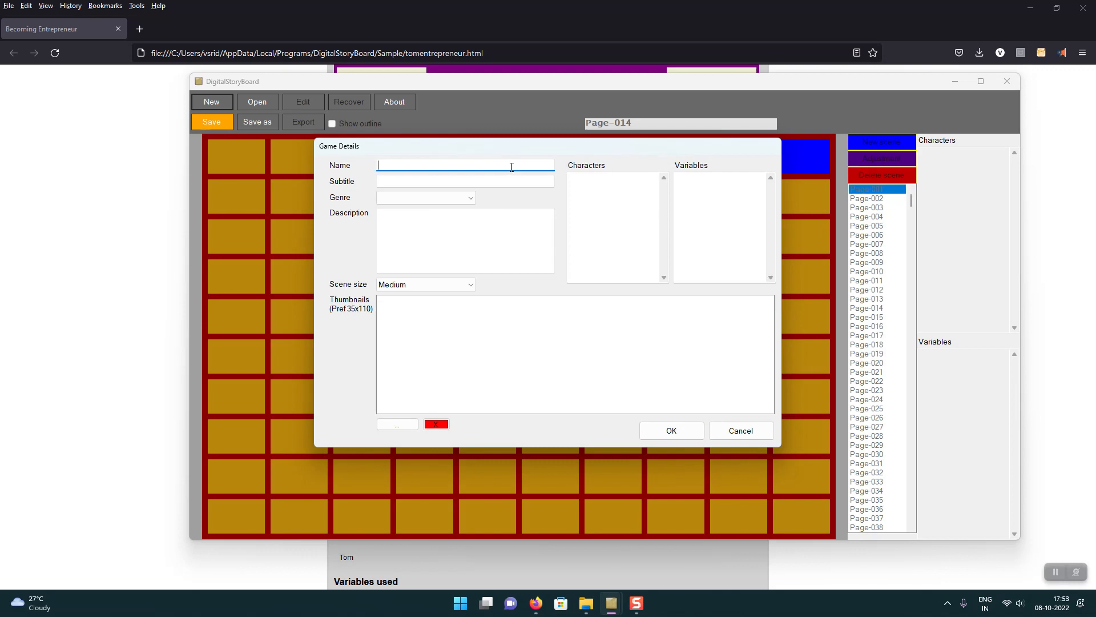
Step: Switch to File Explorer to check the pictures in the A Story folder, and return to the game details
click(587, 603)
click(612, 575)
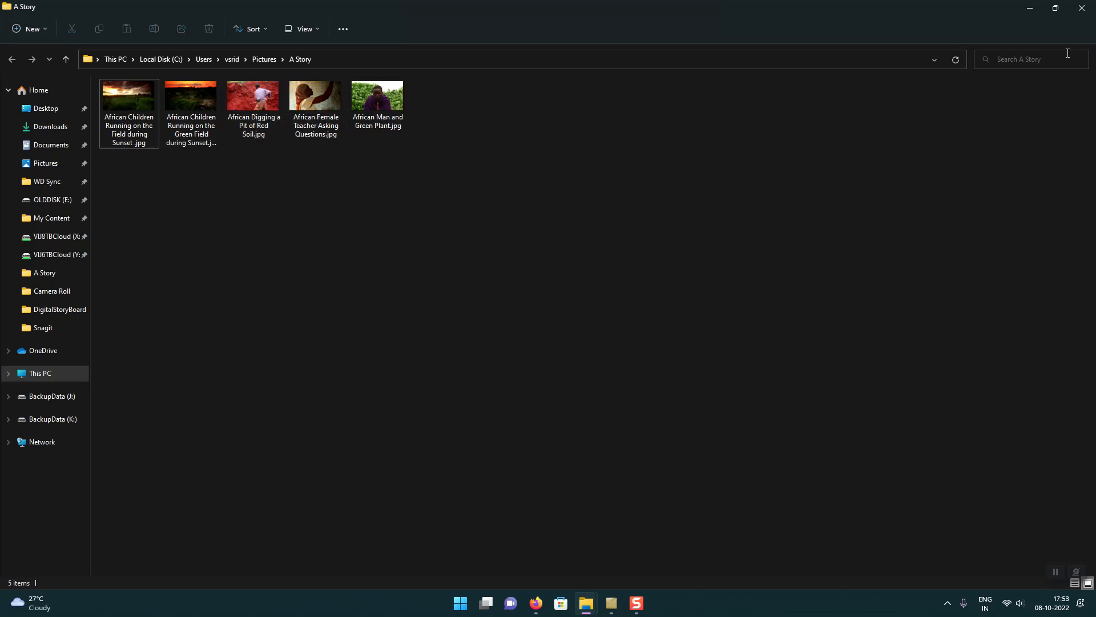
click(1029, 11)
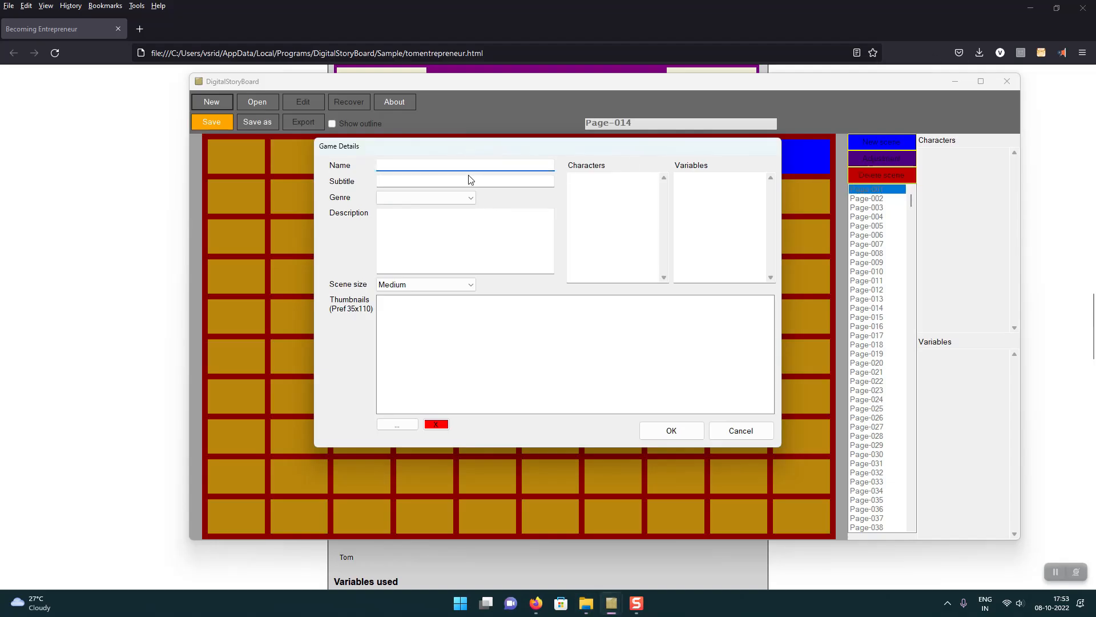
Step: Name the new storyboard "Martin in his Land"
text(Martin in his Land)
click(542, 178)
text(a F)
key(BackSpace)
key(BackSpace)
key(BackSpace)
text(A farne)
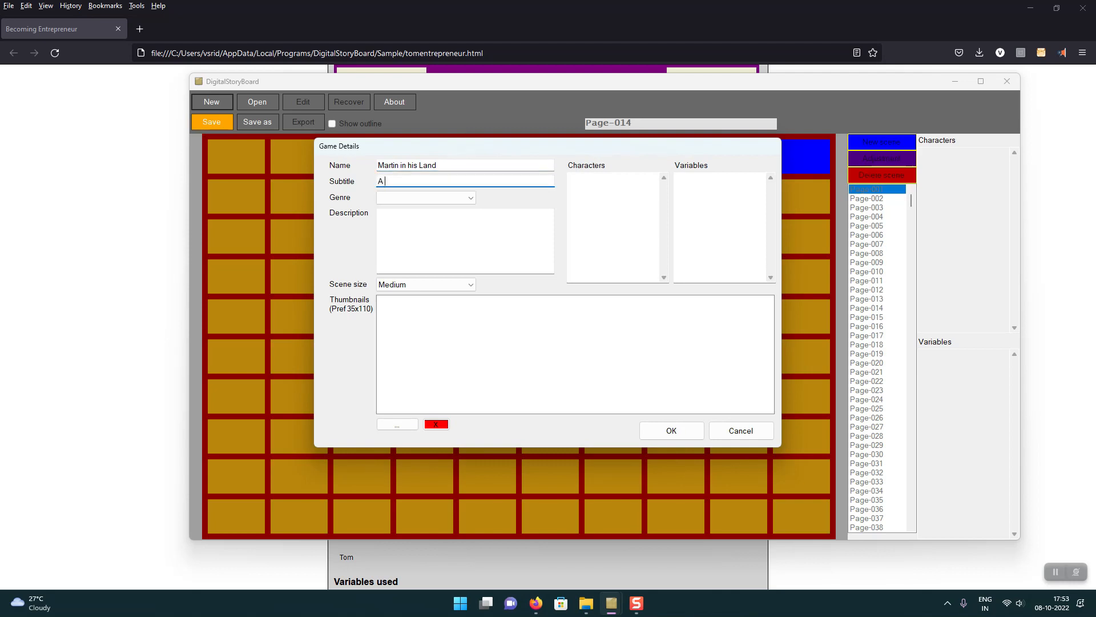
key(BackSpace)
key(BackSpace)
key(BackSpace)
text(mer and his wife)
text(how the)
Step: Set the storyboard's subtitle to "How a farmer made a fortune"
key(ctrl+a)
text(h)
key(BackSpace)
text(How a farmer made a fortune)
Step: Set the storyboard's genre to Drama and its scene size to Large
click(471, 197)
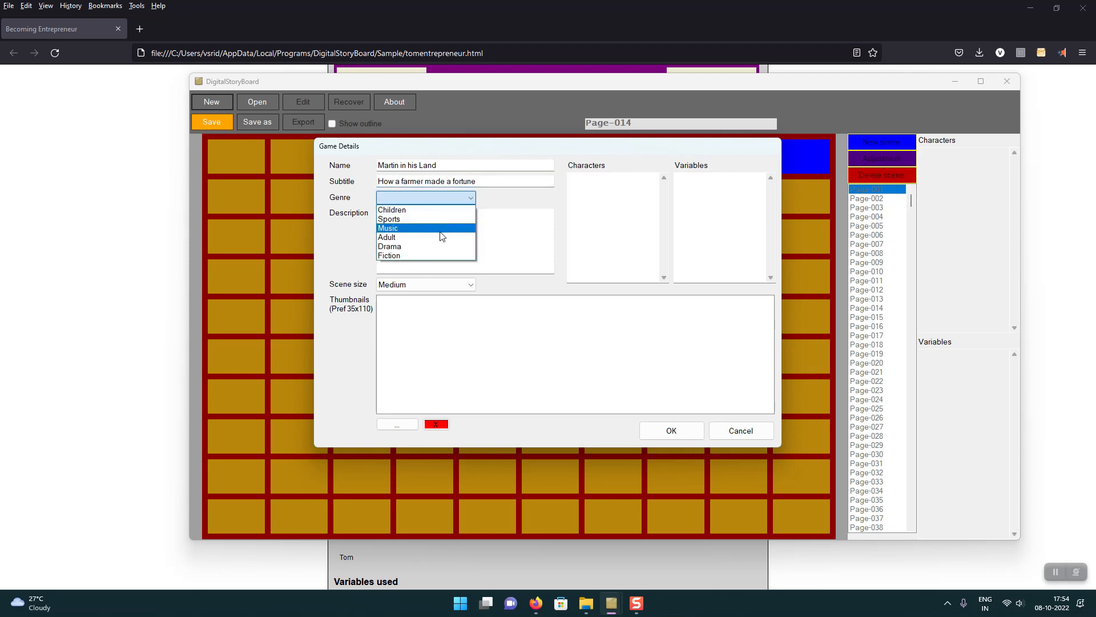
click(441, 247)
click(443, 285)
click(446, 316)
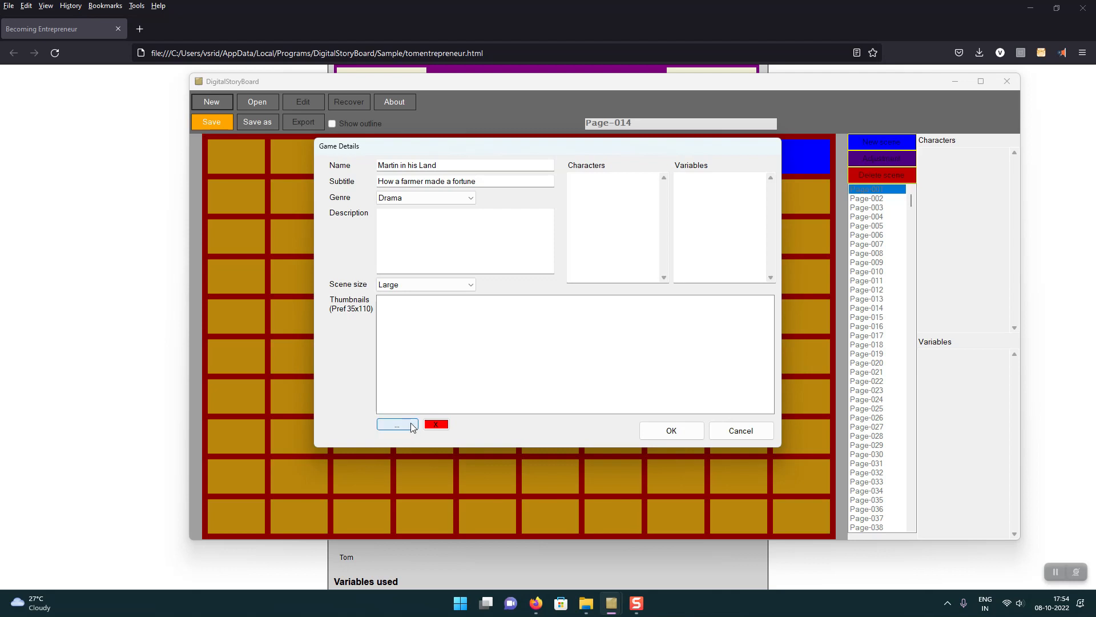
Step: Enter the character "Matrin" and a second character on separate lines, and create the storyboard
click(589, 195)
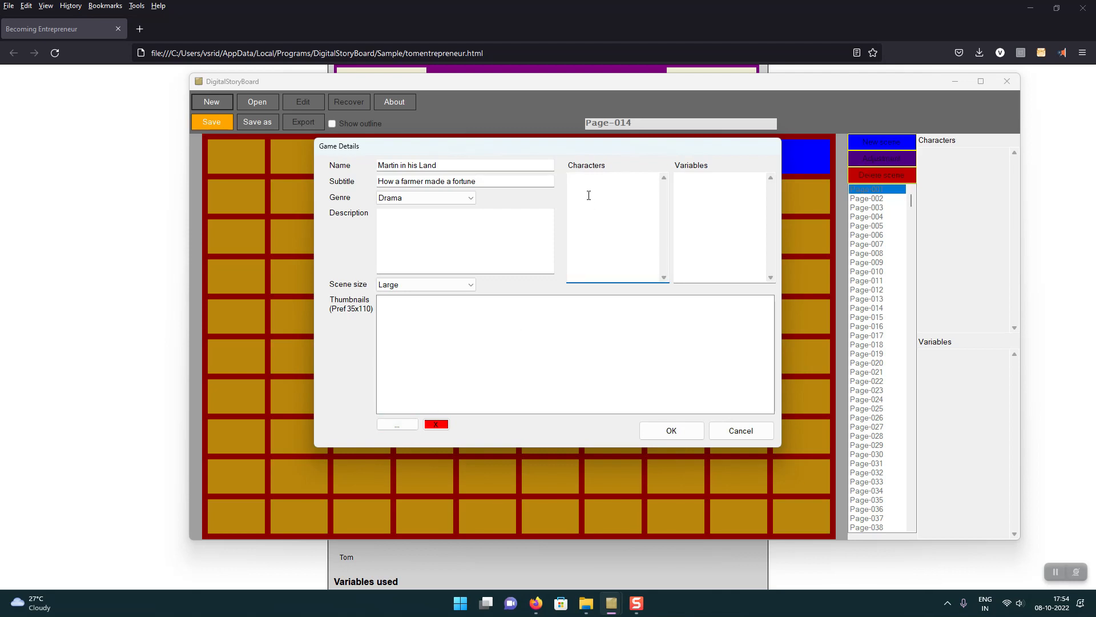
text(Matrin)
key(Return)
text(Lind)
key(BackSpace)
click(686, 437)
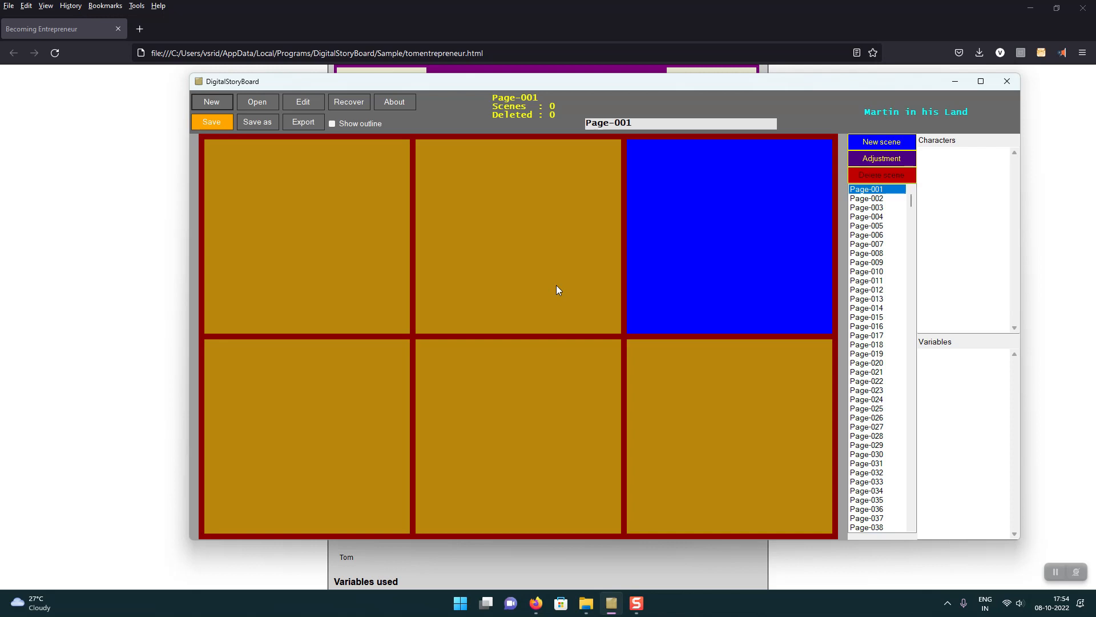
Step: Add a new scene to Page-001 and rename the page "Introduction"
right_click(652, 203)
click(663, 213)
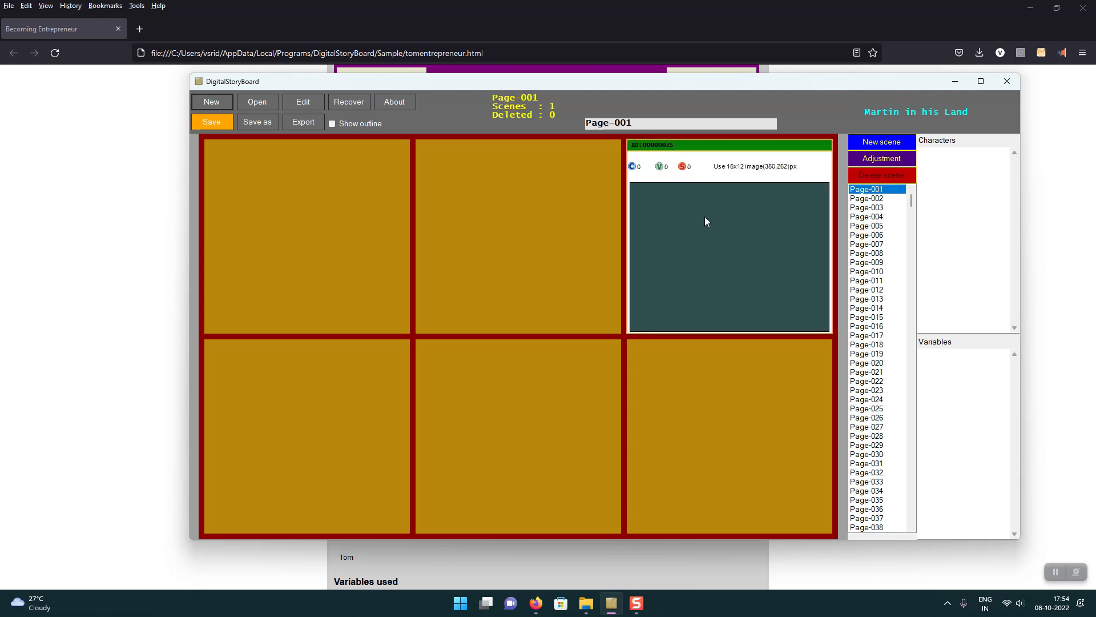
drag(640, 129, 558, 119)
text(Introduction)
key(BackSpace)
text(n)
Step: Name the new scene "Introduction", with the importance VeryMuch and the brief "Dawn in the village"
click(693, 238)
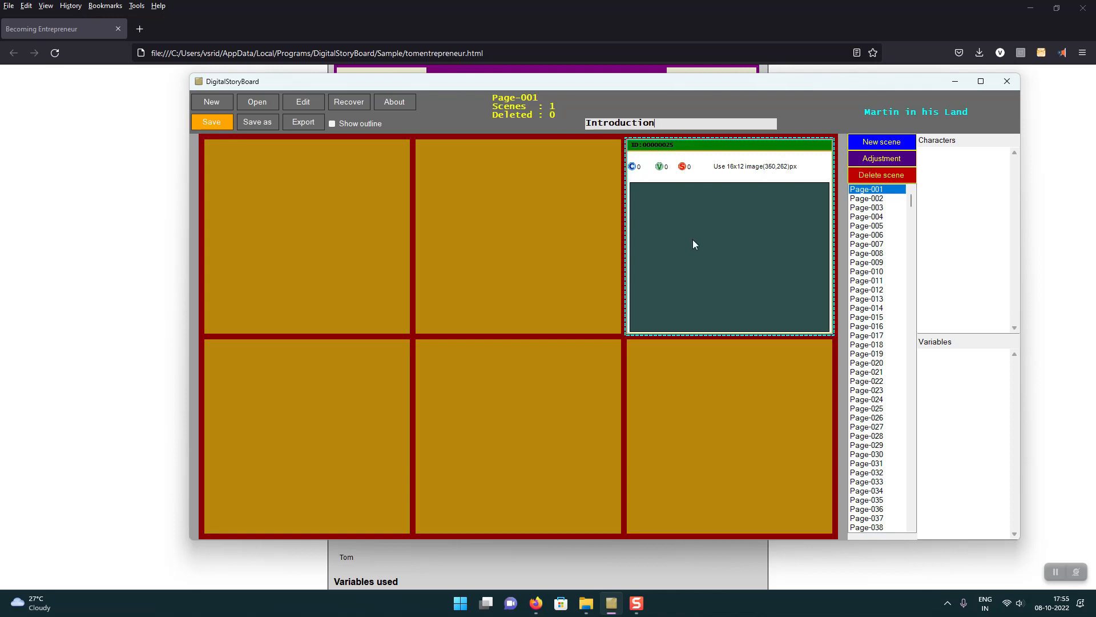
double_click(693, 239)
click(480, 111)
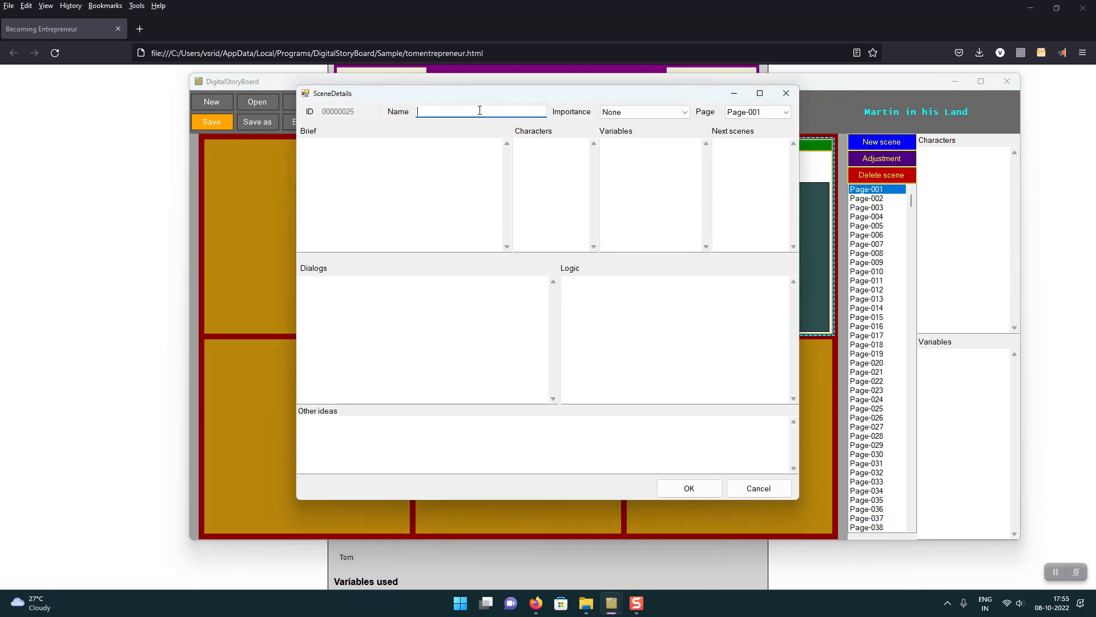
text(Introduction)
click(650, 112)
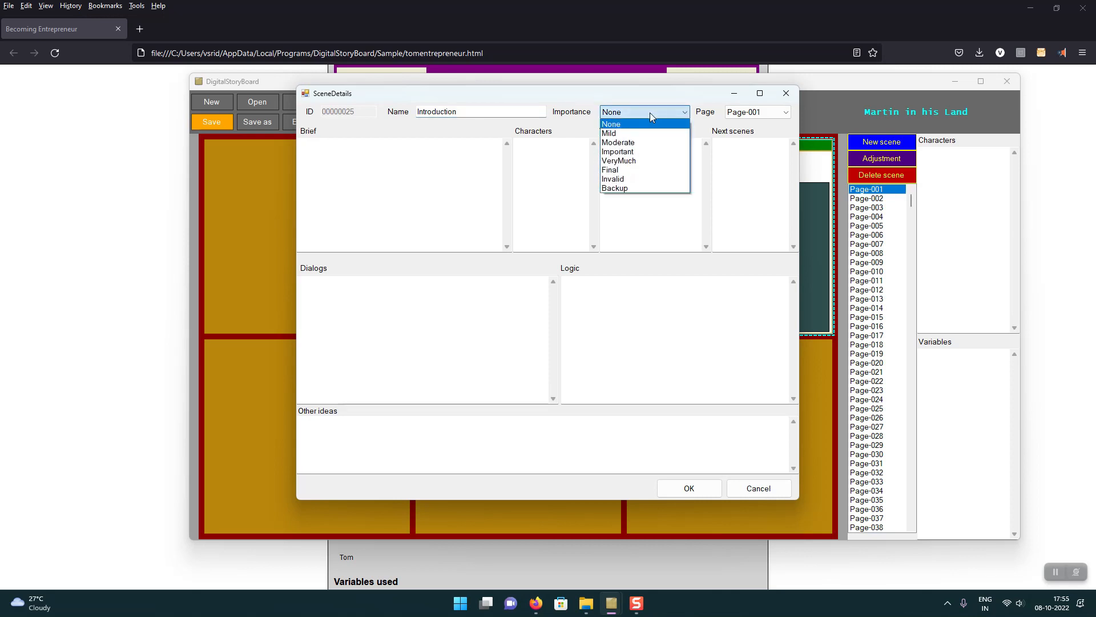
click(636, 163)
click(440, 170)
text(Dawn in the village)
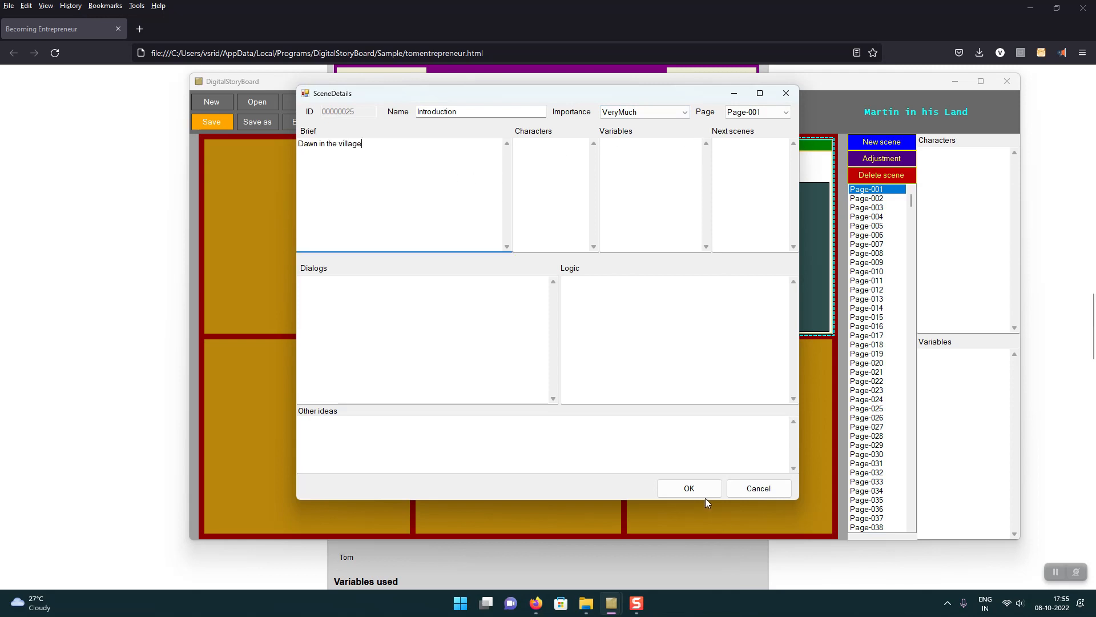
click(702, 493)
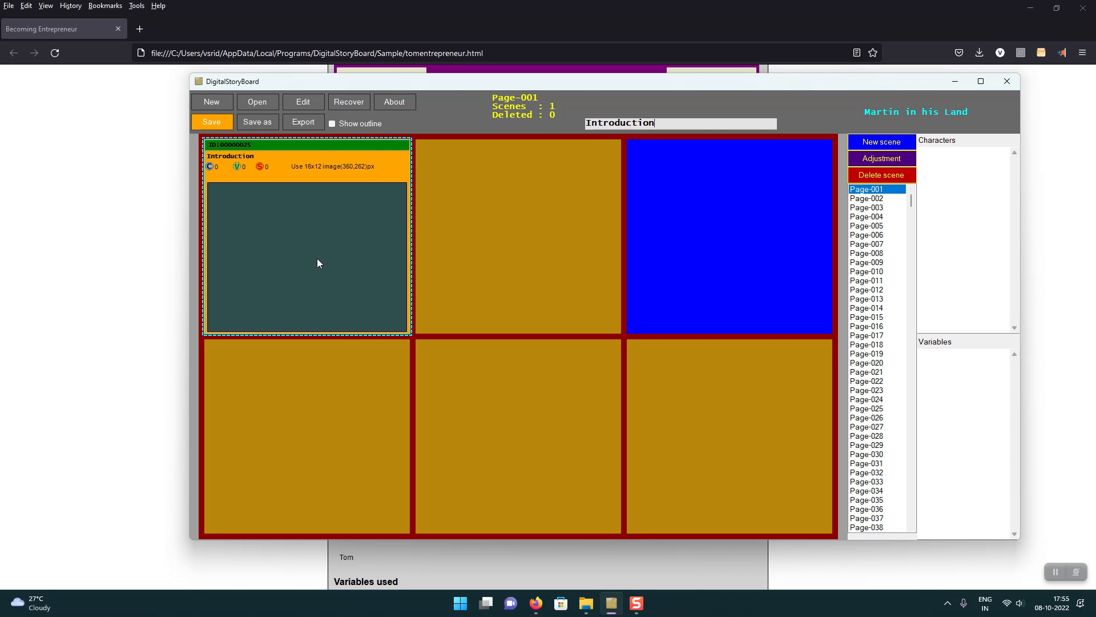
Step: Add "African Children Running on the Field during Sunset .jpg" from Pictures > A Story to the Introduction scene, and review the scene's details
right_click(327, 225)
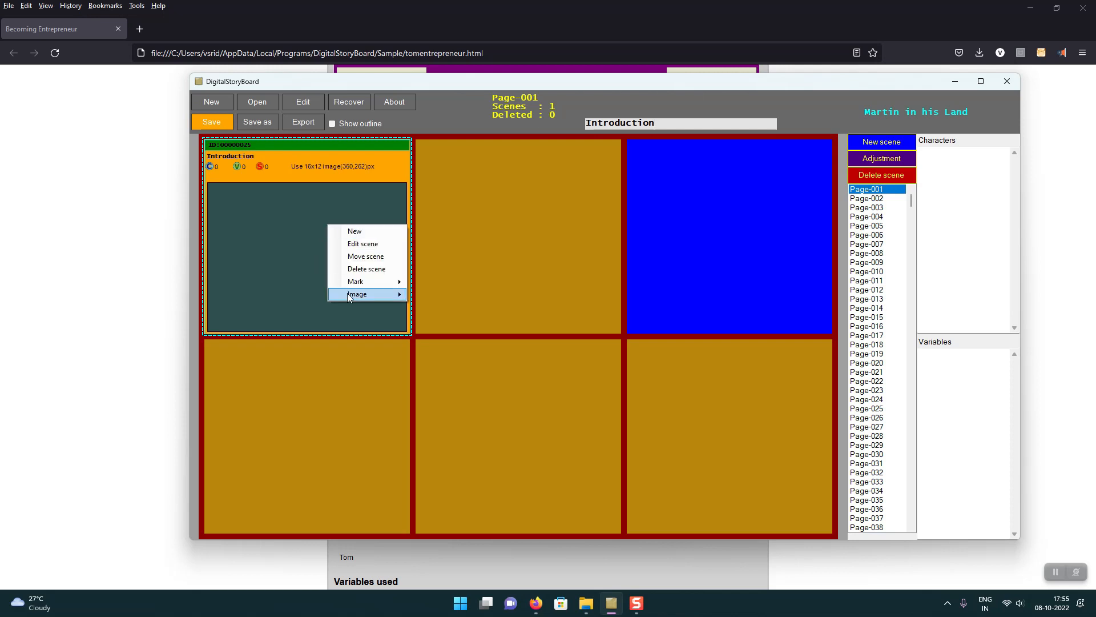
mouse_move(350, 298)
click(444, 307)
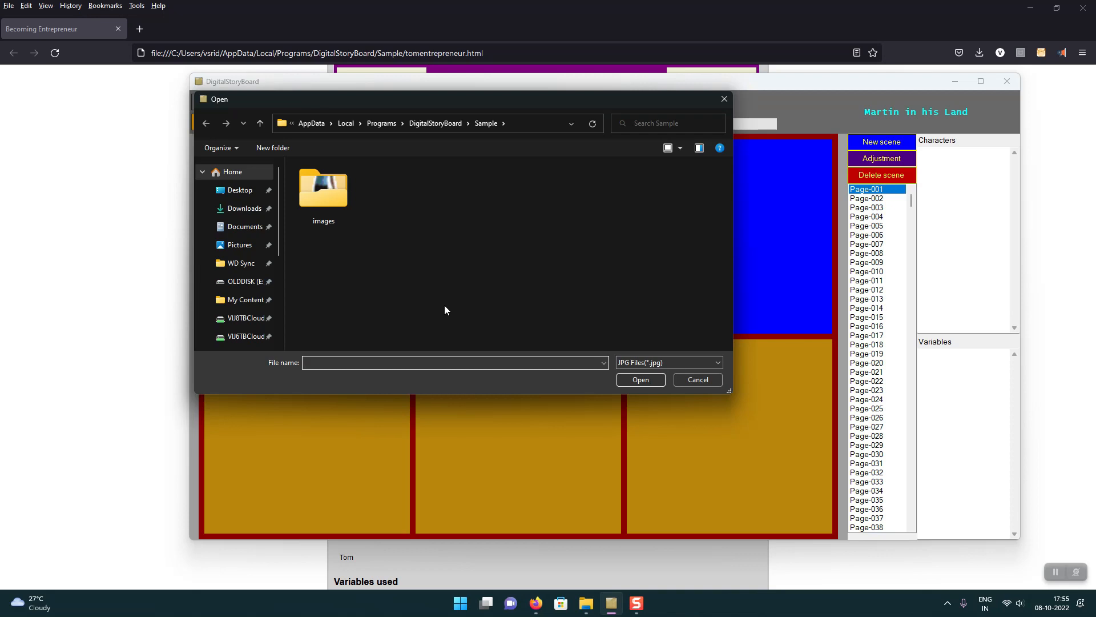
click(255, 246)
double_click(310, 208)
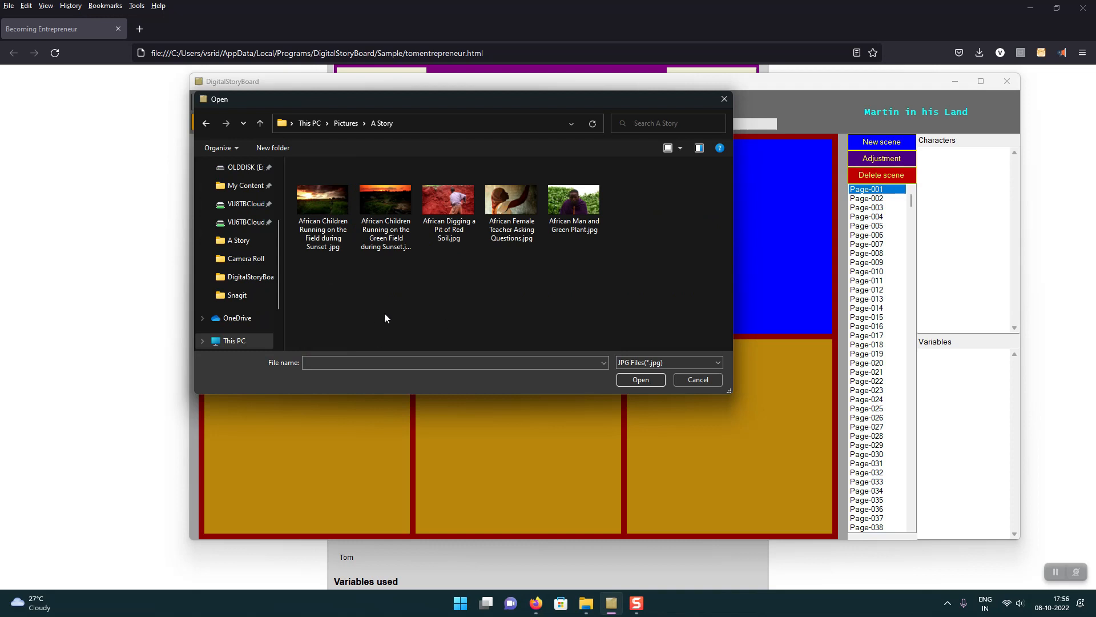
click(333, 248)
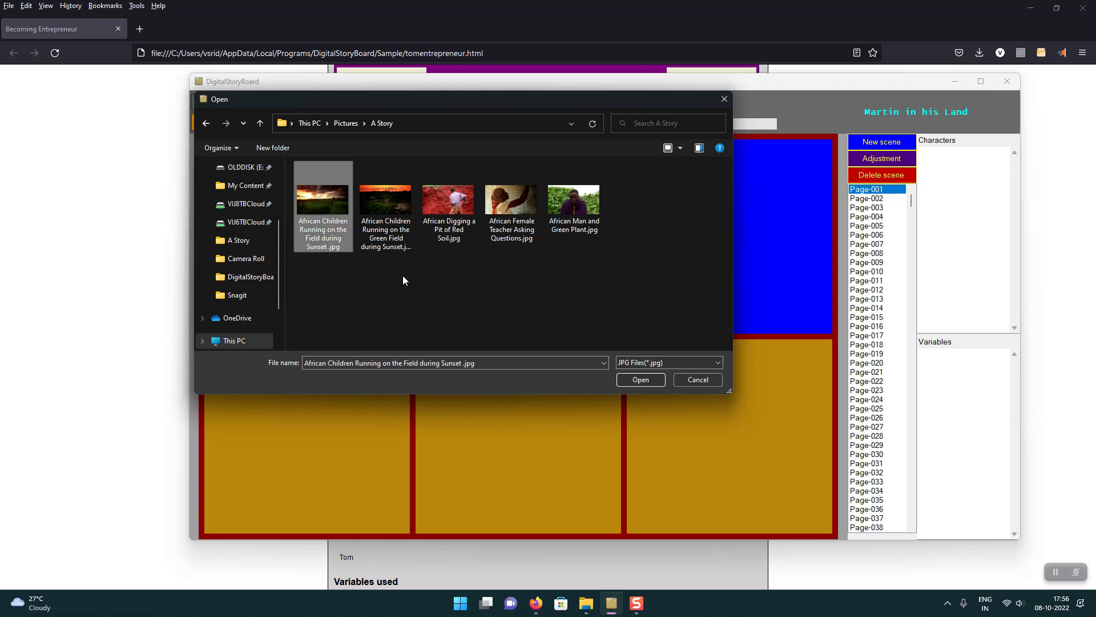
double_click(342, 237)
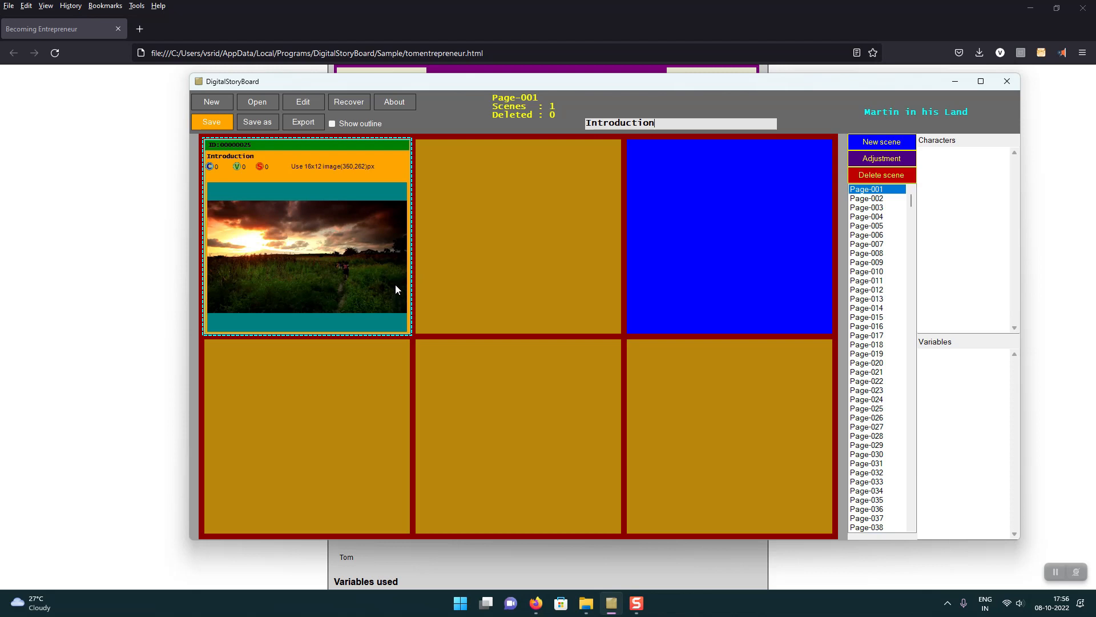
double_click(333, 177)
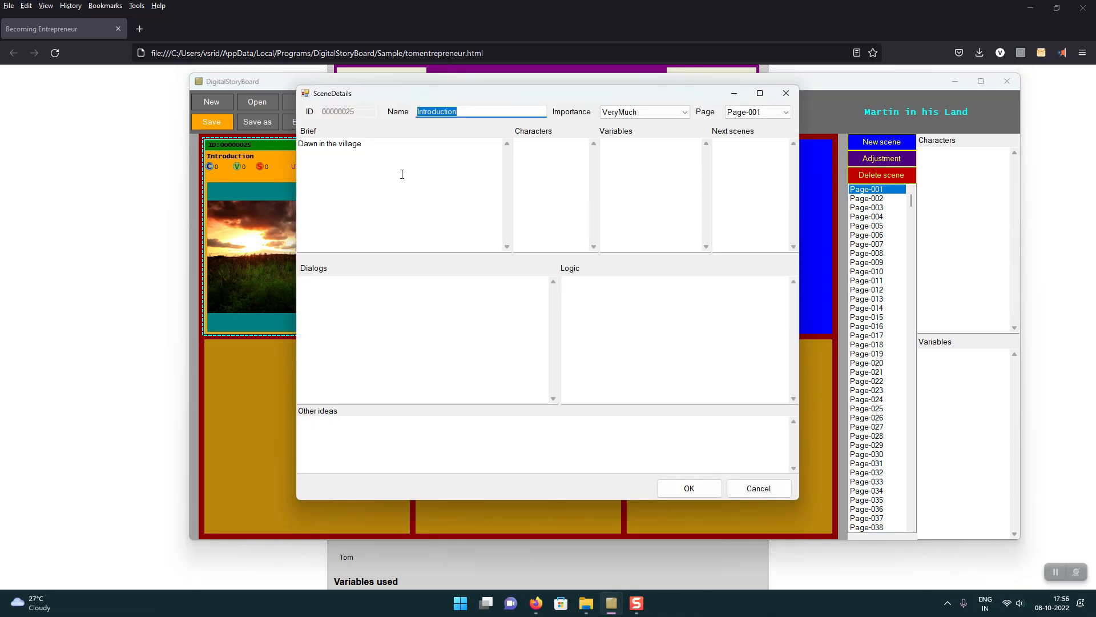
click(752, 487)
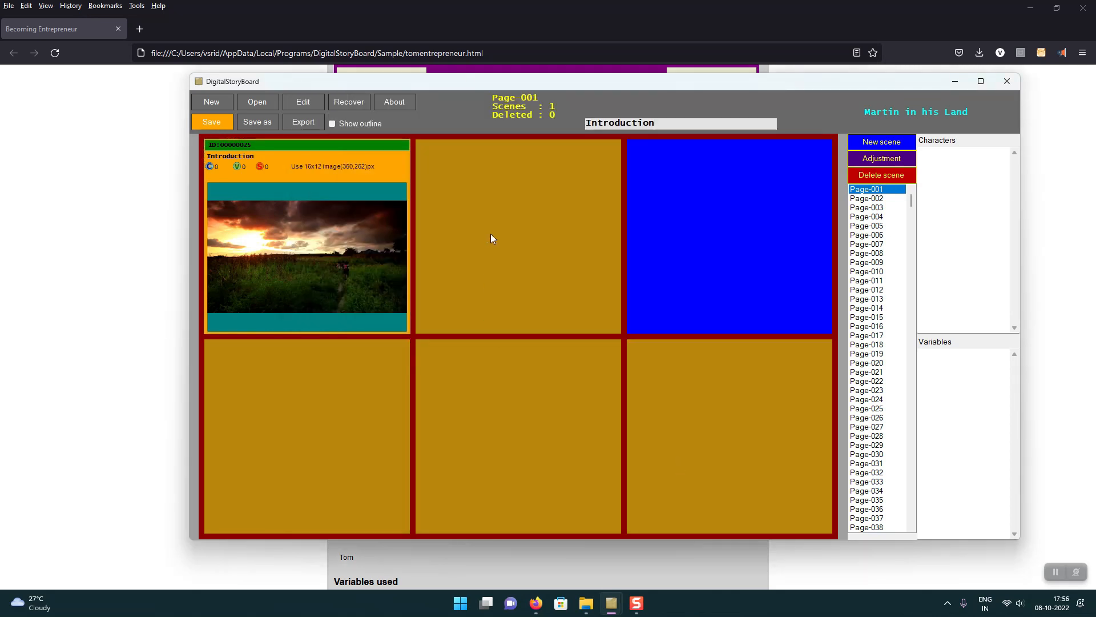
Step: Create a second scene and give it the image "African Digging a Pit of Red Soil.jpg"
right_click(691, 197)
click(705, 206)
right_click(687, 201)
double_click(673, 289)
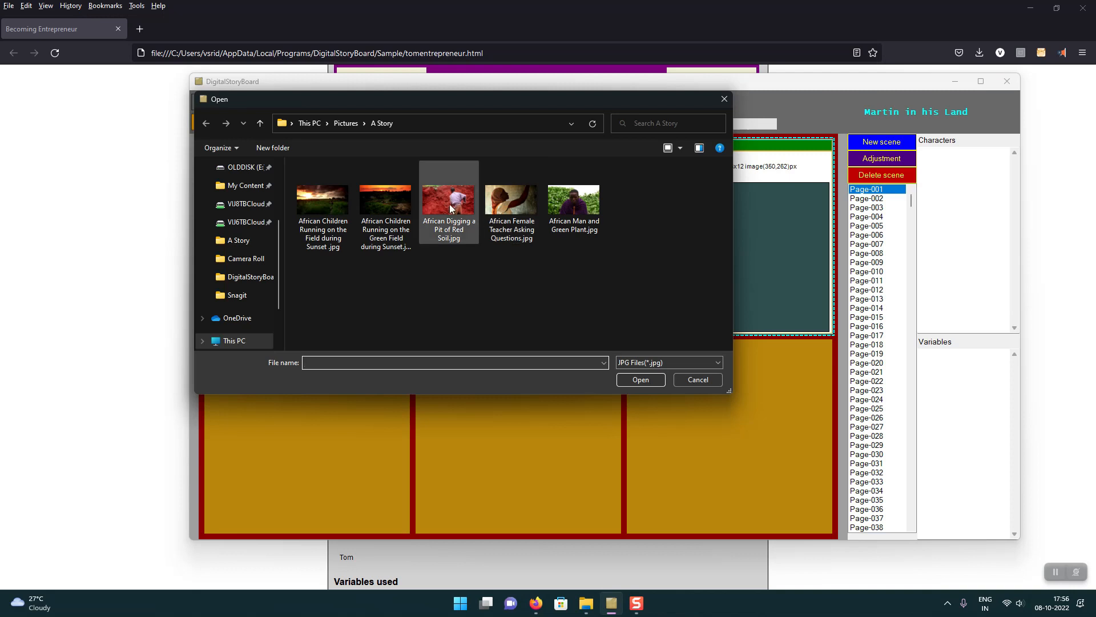
double_click(447, 202)
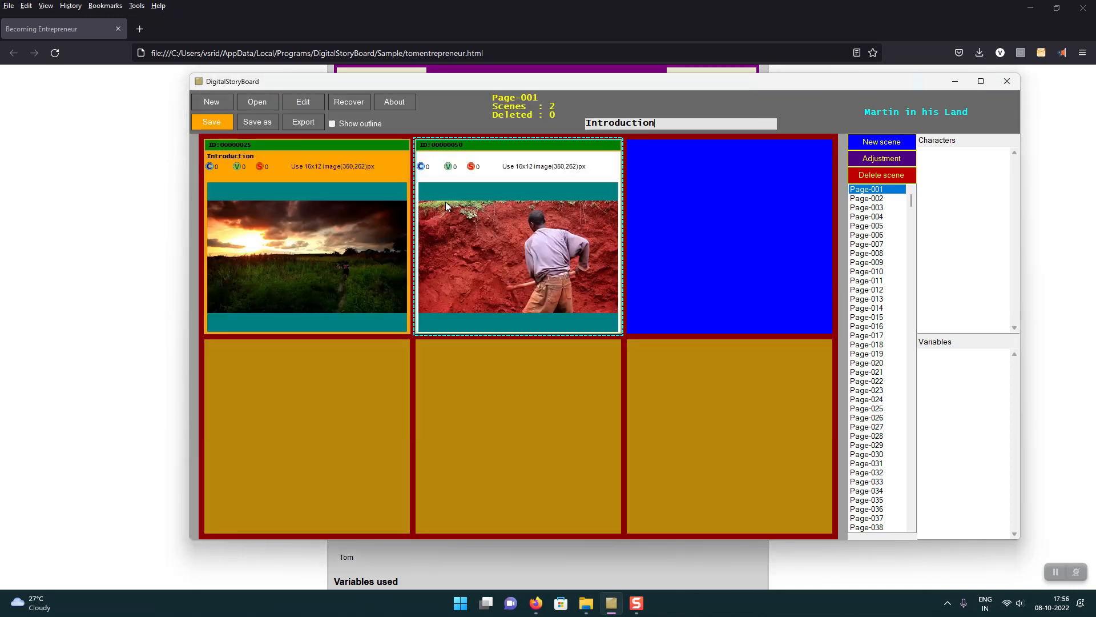
Step: Name the digging scene "Martin used to work in his field"
double_click(512, 229)
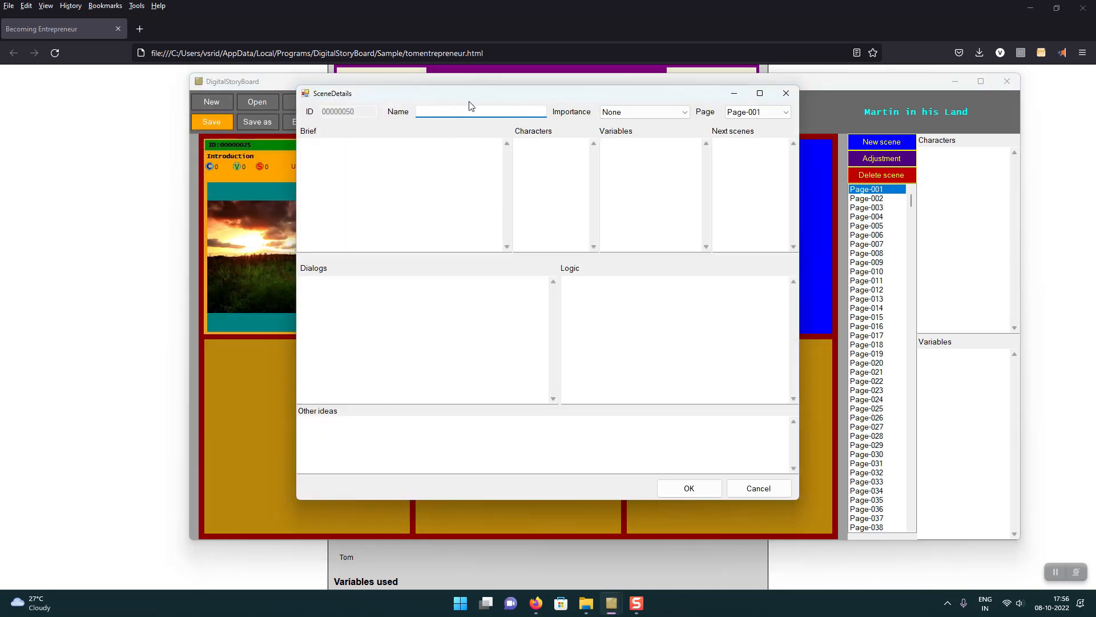
text(Martin usee)
key(BackSpace)
text(d to work )
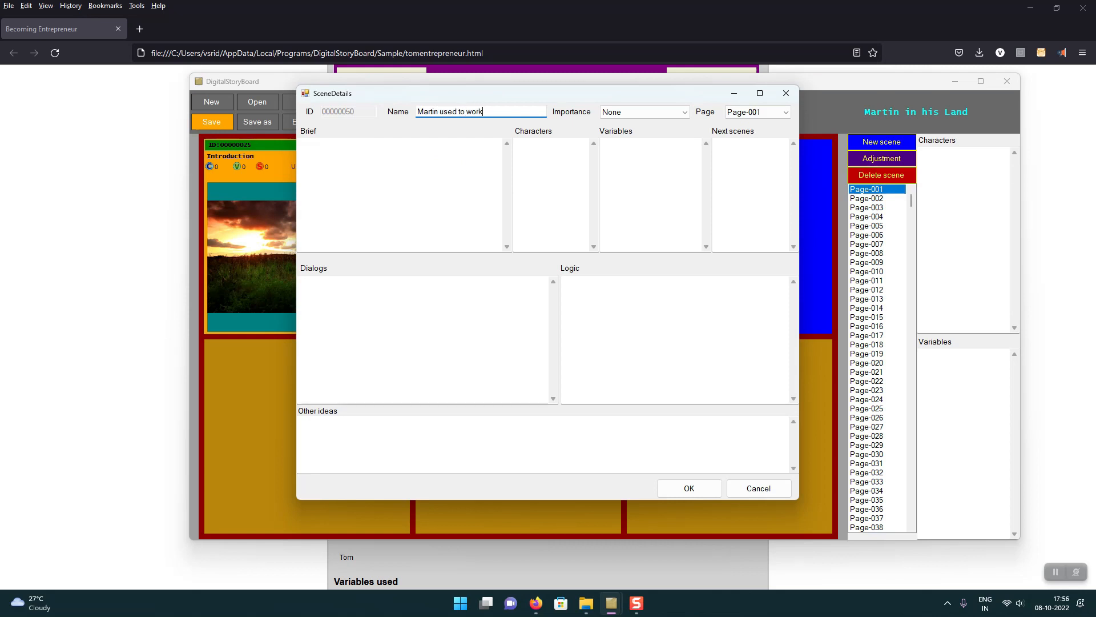
text(in his field)
click(710, 488)
Step: Create a third scene and give it the image "African Female Teacher Asking Questions.jpg"
right_click(708, 234)
click(731, 237)
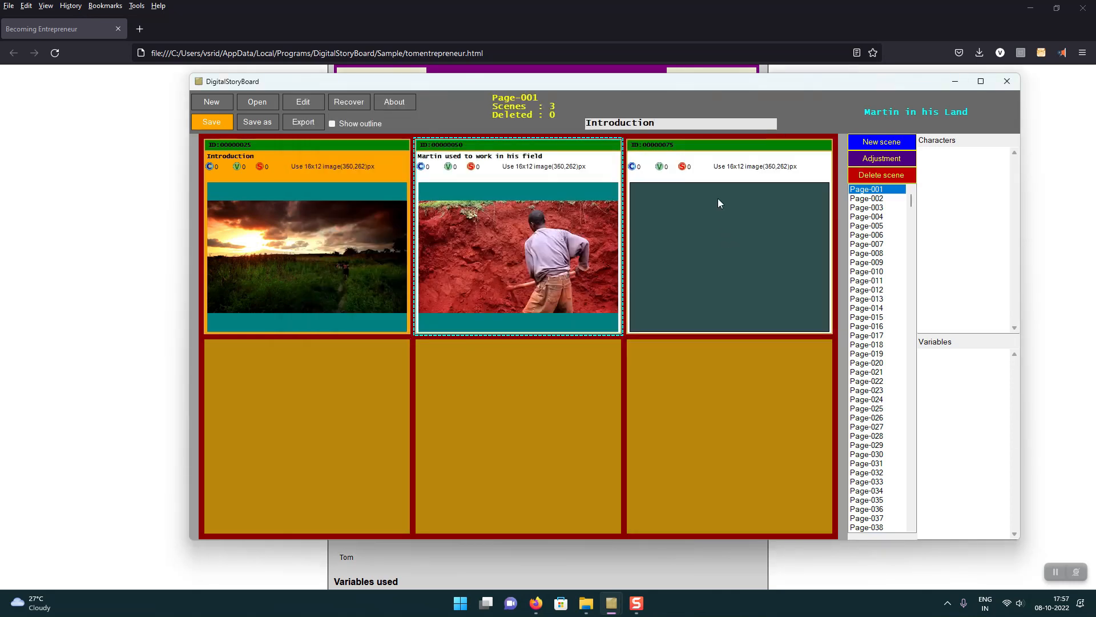
right_click(705, 232)
click(683, 272)
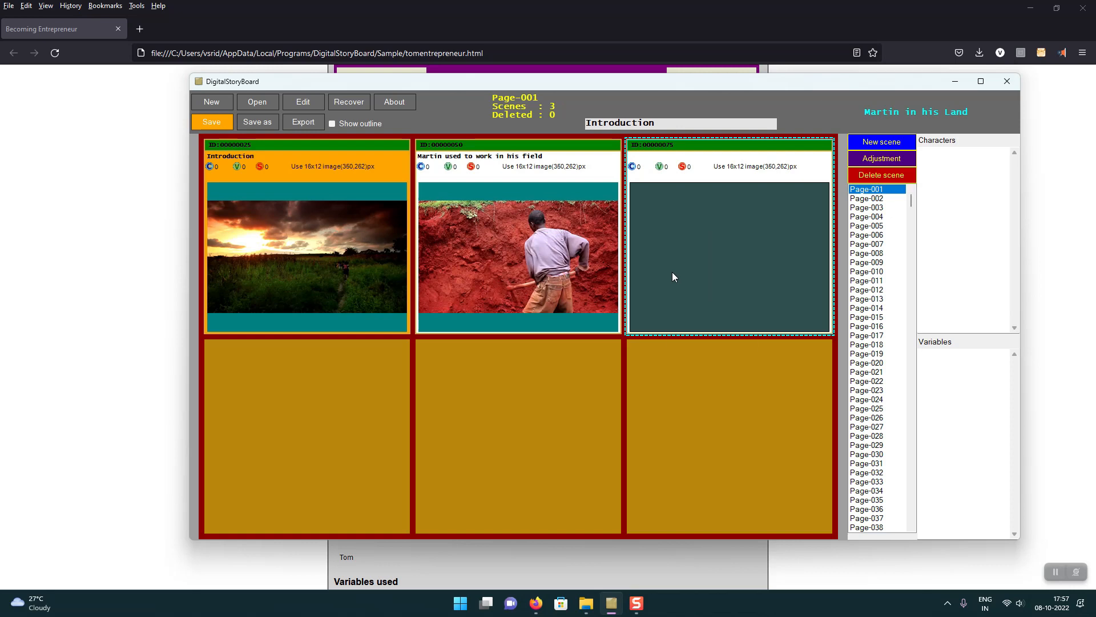
right_click(672, 272)
mouse_move(732, 343)
click(789, 355)
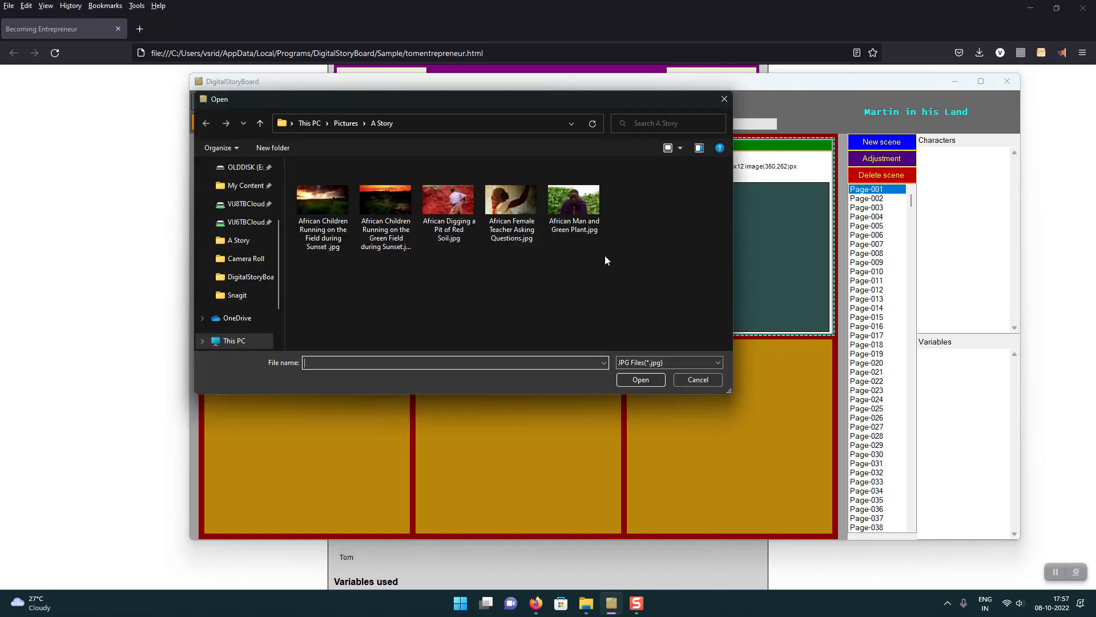
double_click(504, 220)
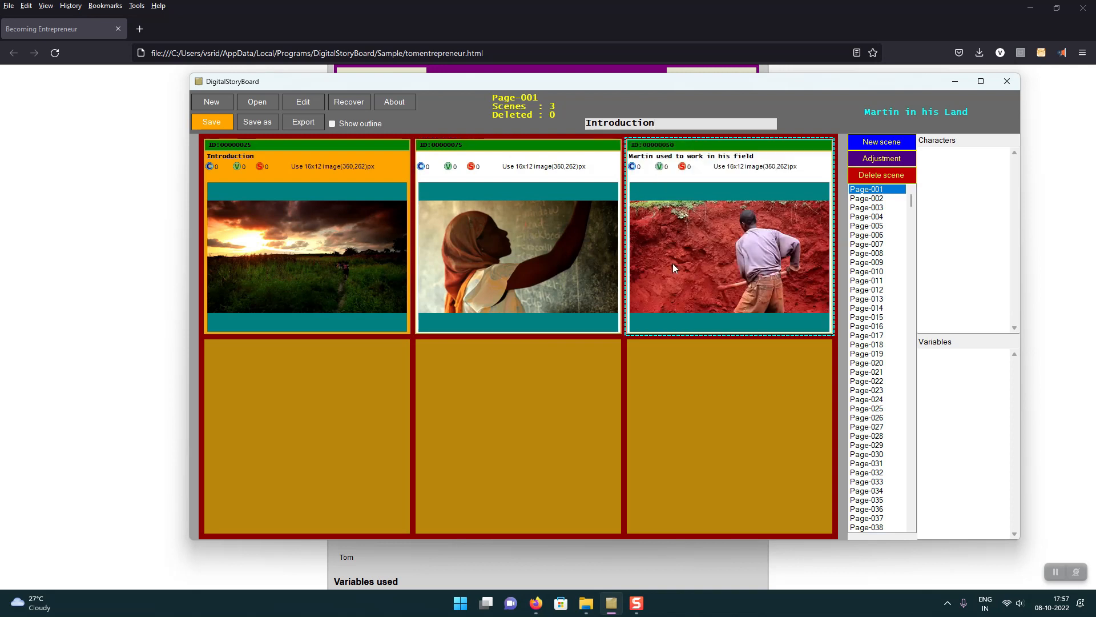
Step: Rearrange the scenes so the red soil digging scene comes second and the teacher scene comes third
drag(690, 317, 568, 408)
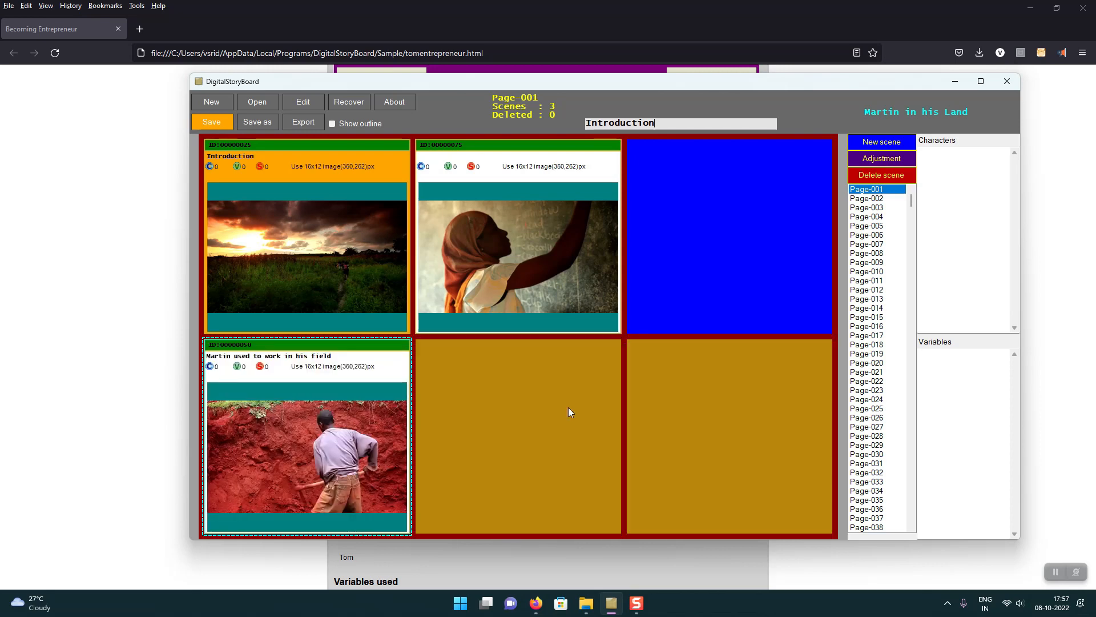
drag(526, 177, 652, 191)
drag(361, 420, 428, 226)
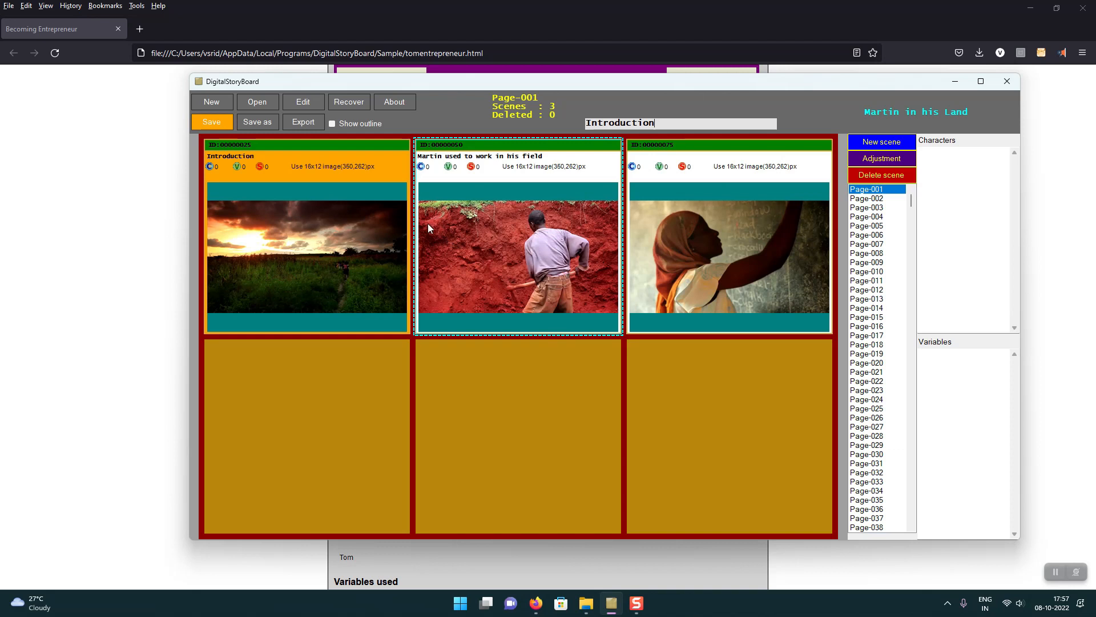
right_click(709, 263)
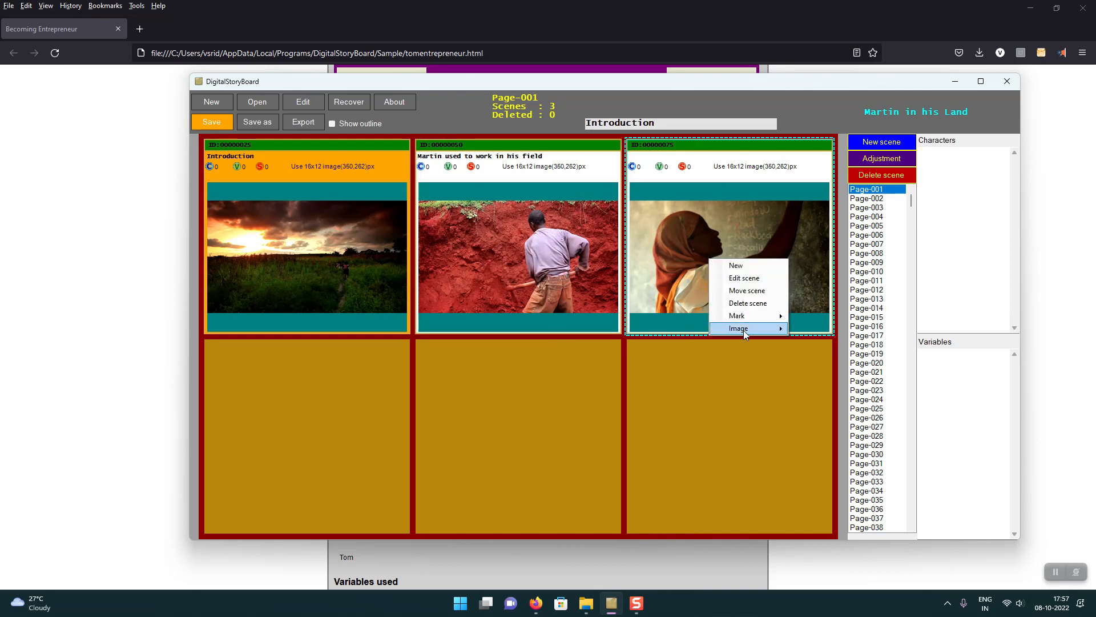
mouse_move(757, 331)
click(820, 345)
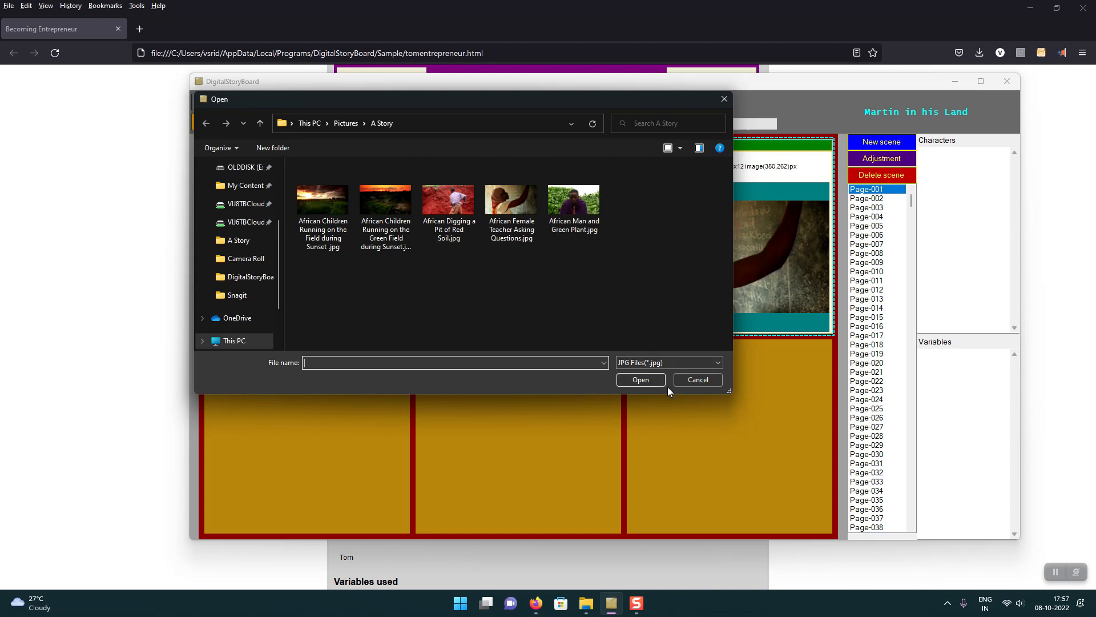
click(687, 382)
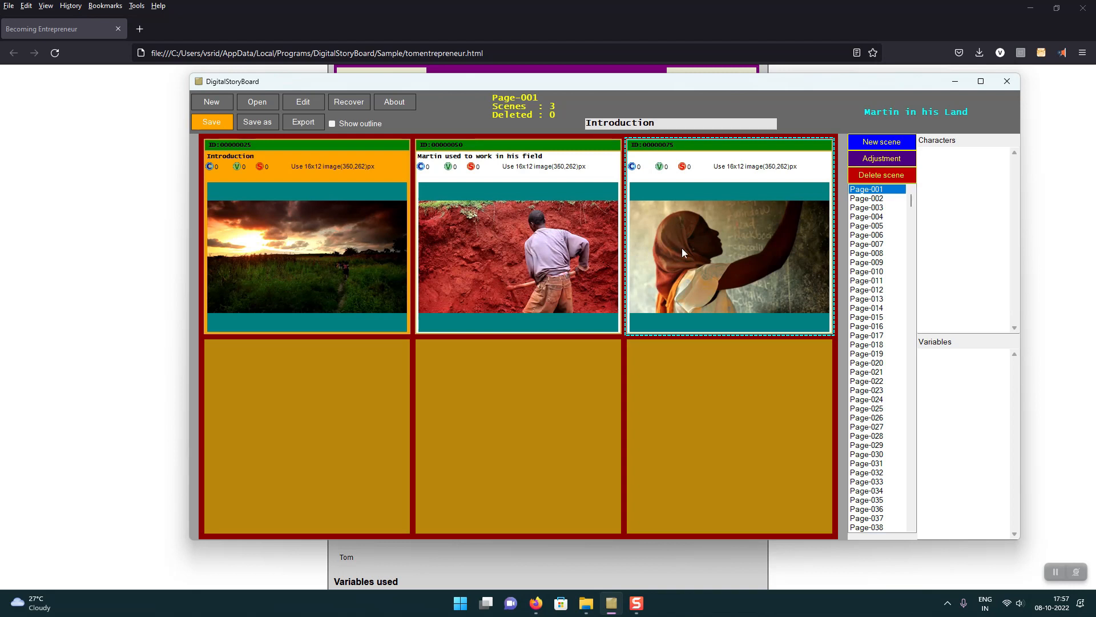
Step: Name the teacher scene "Linda works in school"
double_click(688, 202)
text(Linda wo)
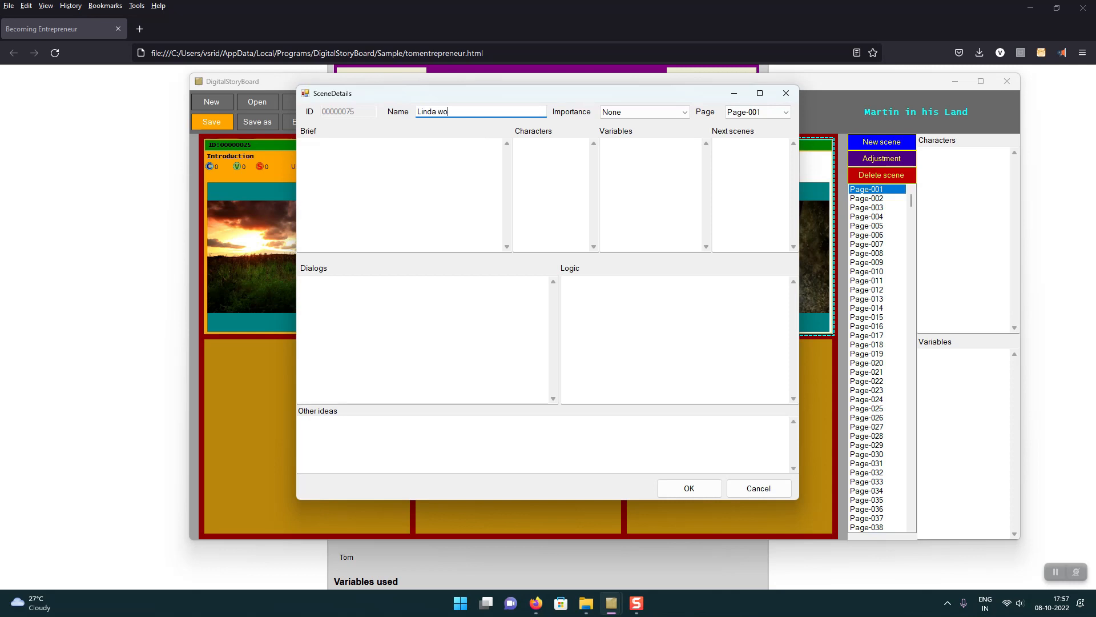
text(rks in school)
click(710, 495)
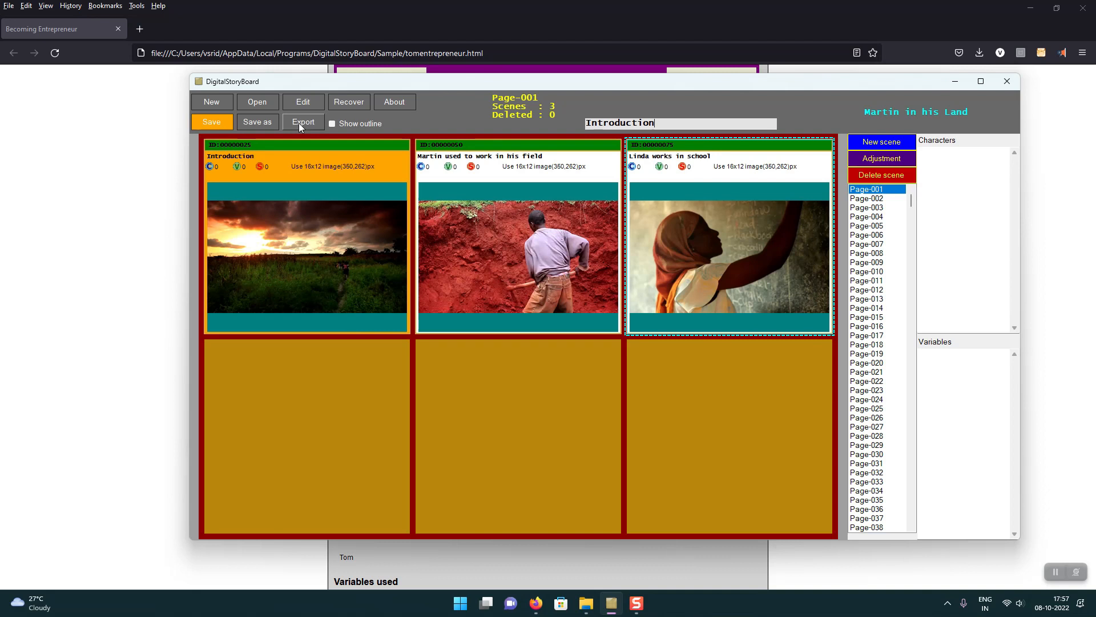
Step: Show the story outline and enter the text "Martin and Linda" in it
click(332, 123)
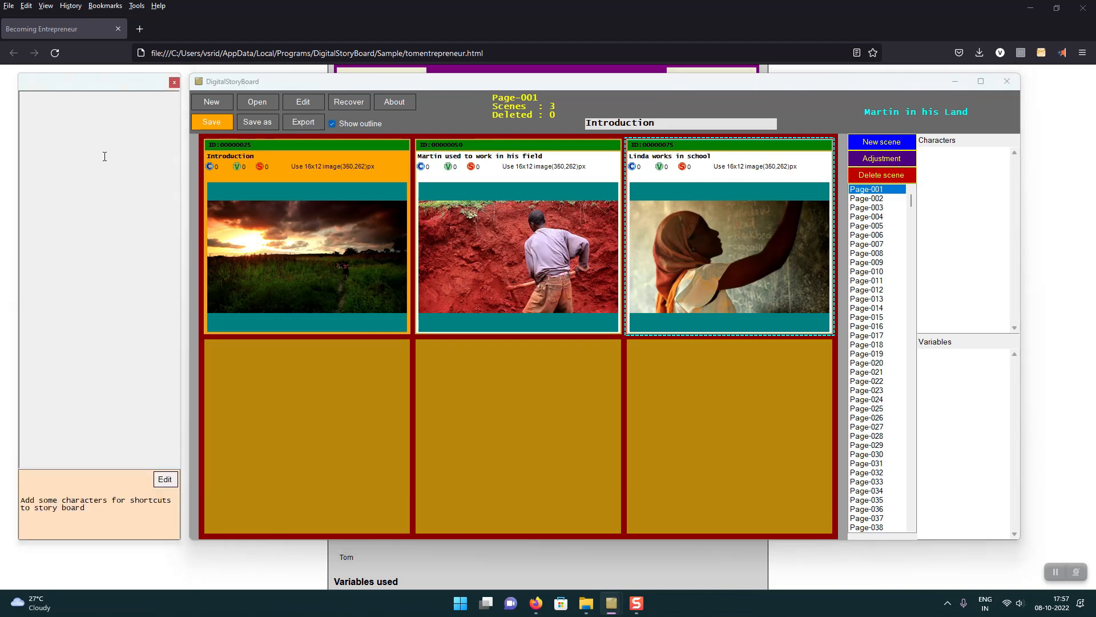
click(334, 124)
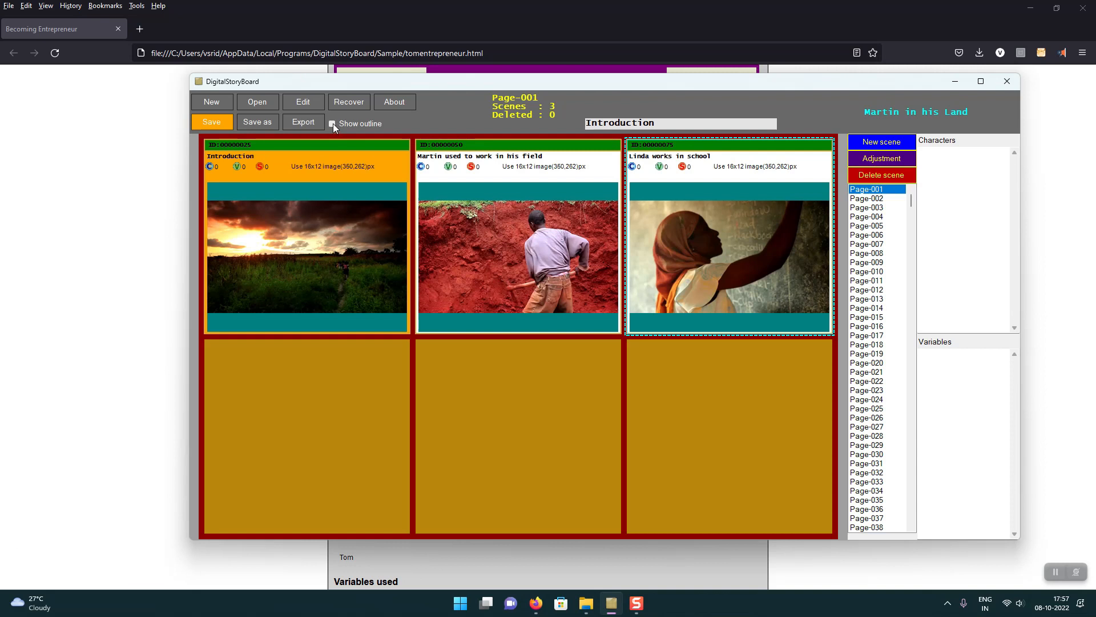
click(333, 124)
click(127, 138)
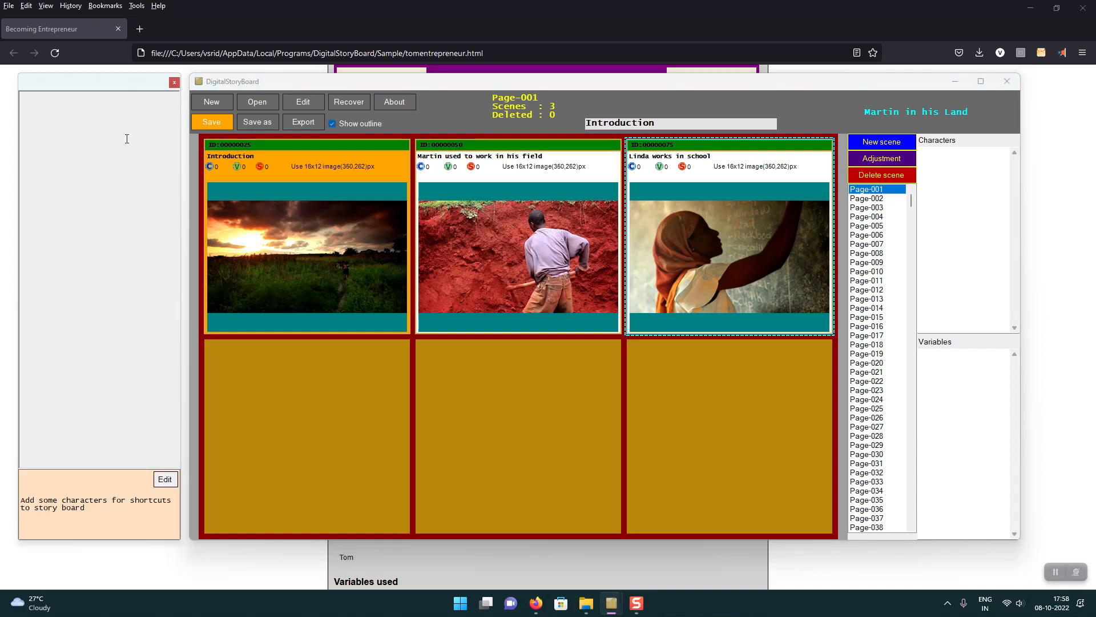
click(165, 479)
text(Martin and Linda)
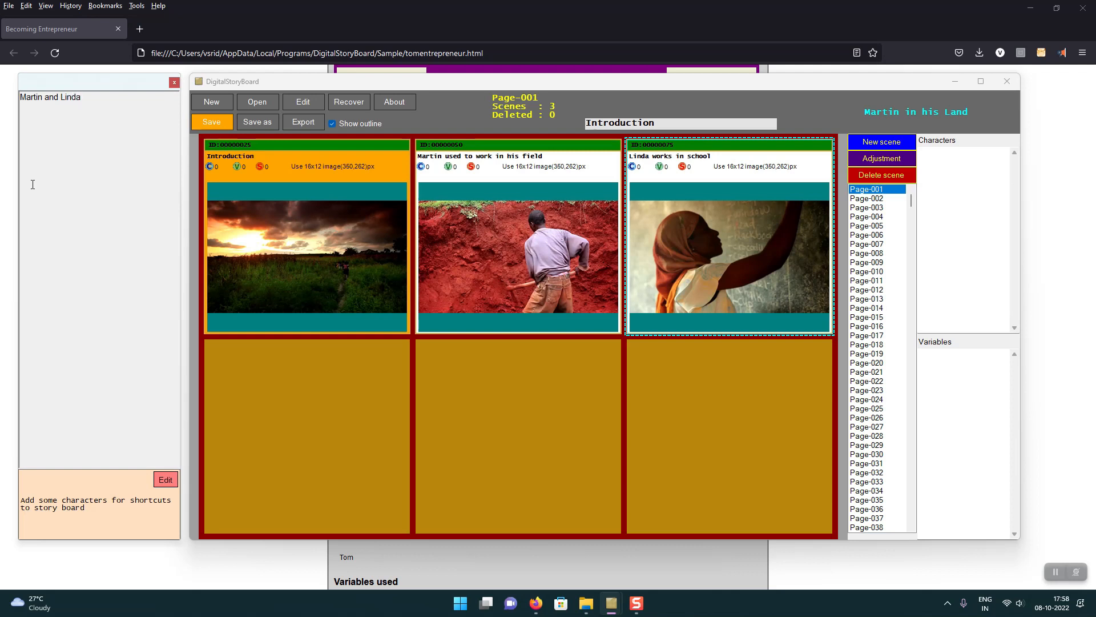
Step: Add Martin and Linda to the storyboard's character list, each on its own line
click(298, 103)
click(626, 214)
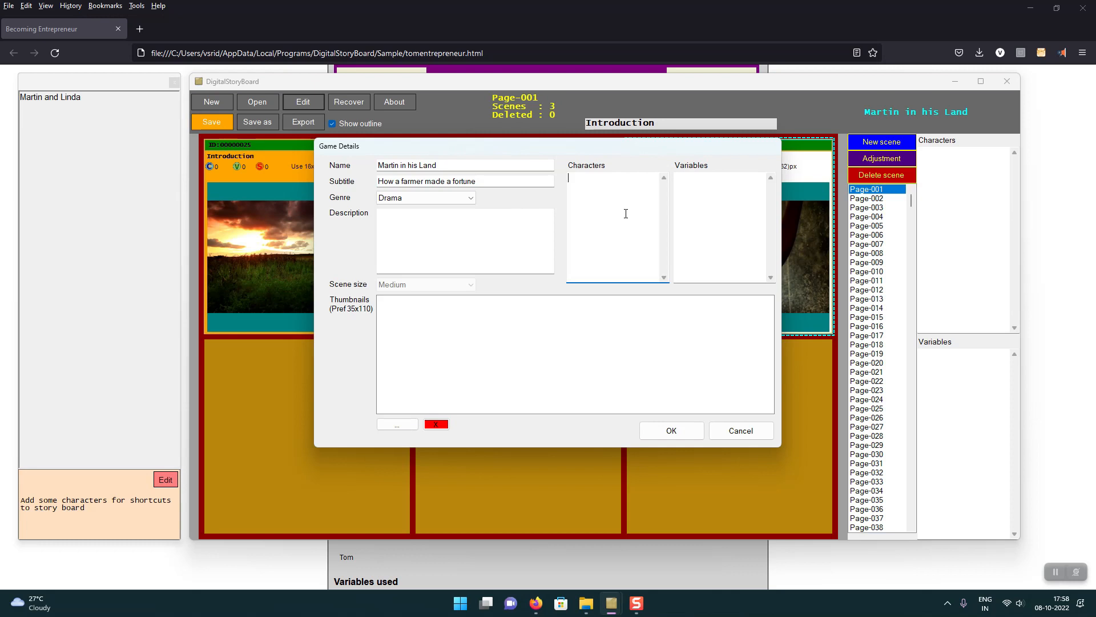
text(M)
text(n)
key(Return)
text(Linda)
click(670, 430)
click(977, 204)
text(Martinn)
key(BackSpace)
text(Linda)
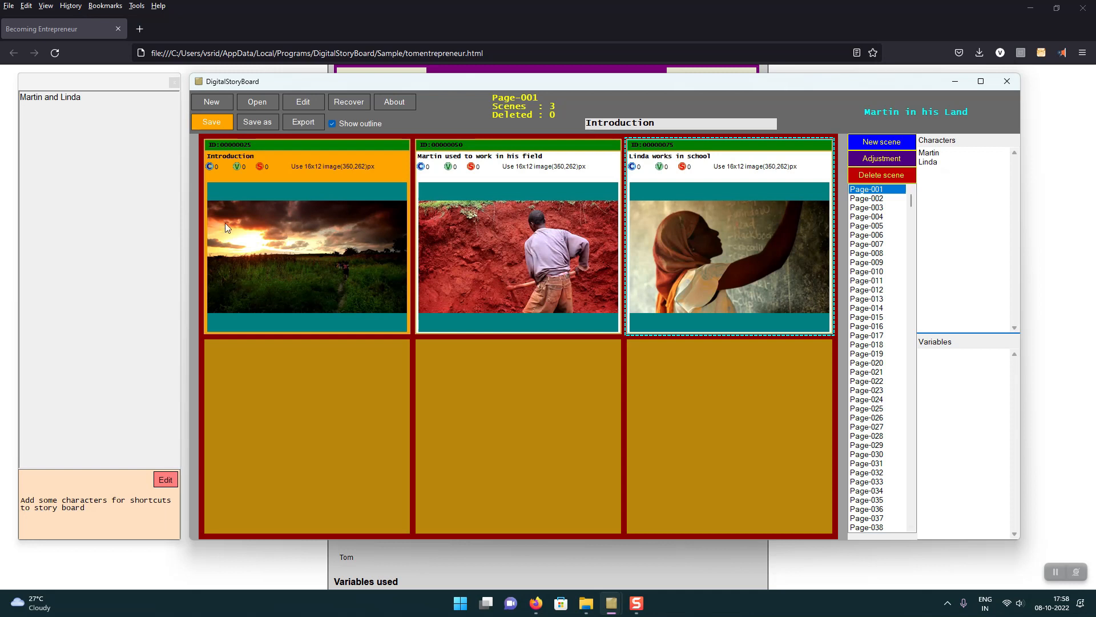
Step: Reopen the story outline to load the character shortcuts and replace its whole text with the highlighted character tag Martin
click(120, 154)
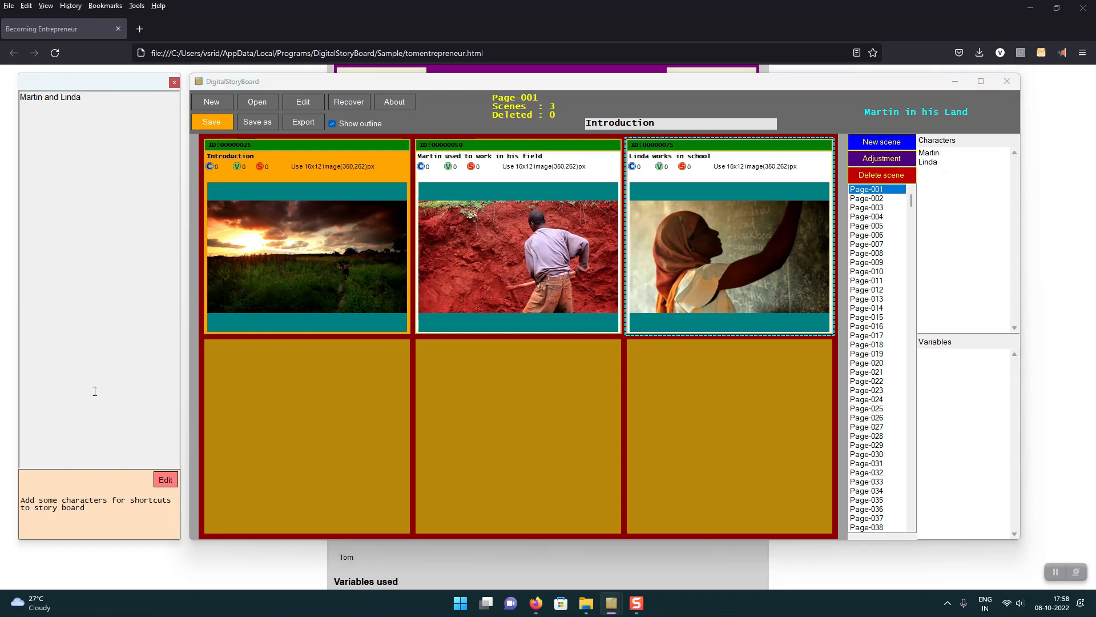
click(174, 83)
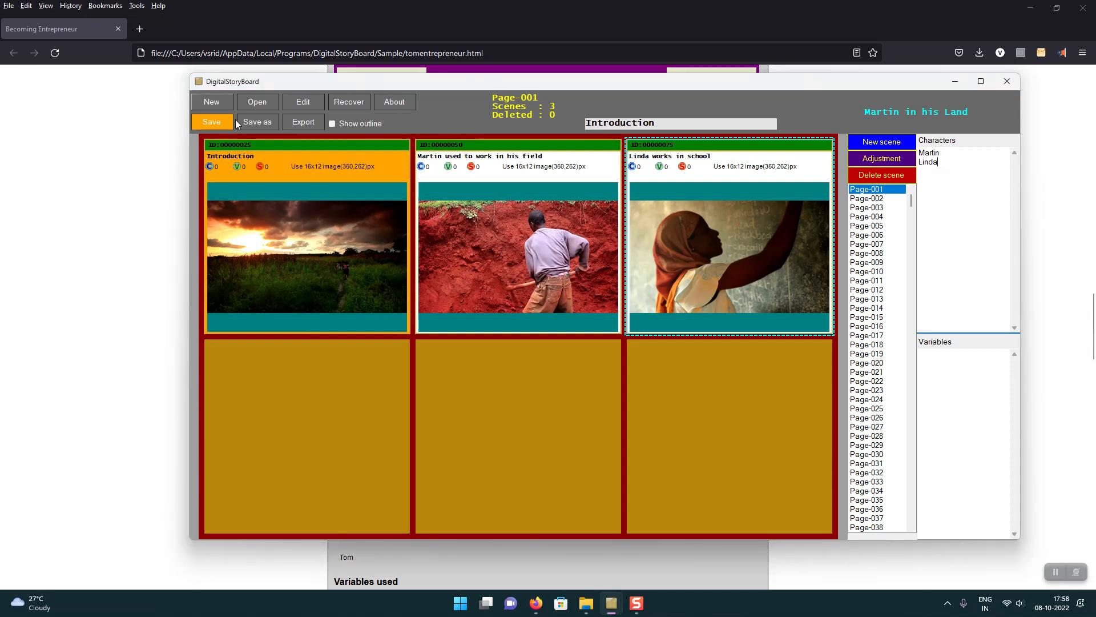
click(340, 123)
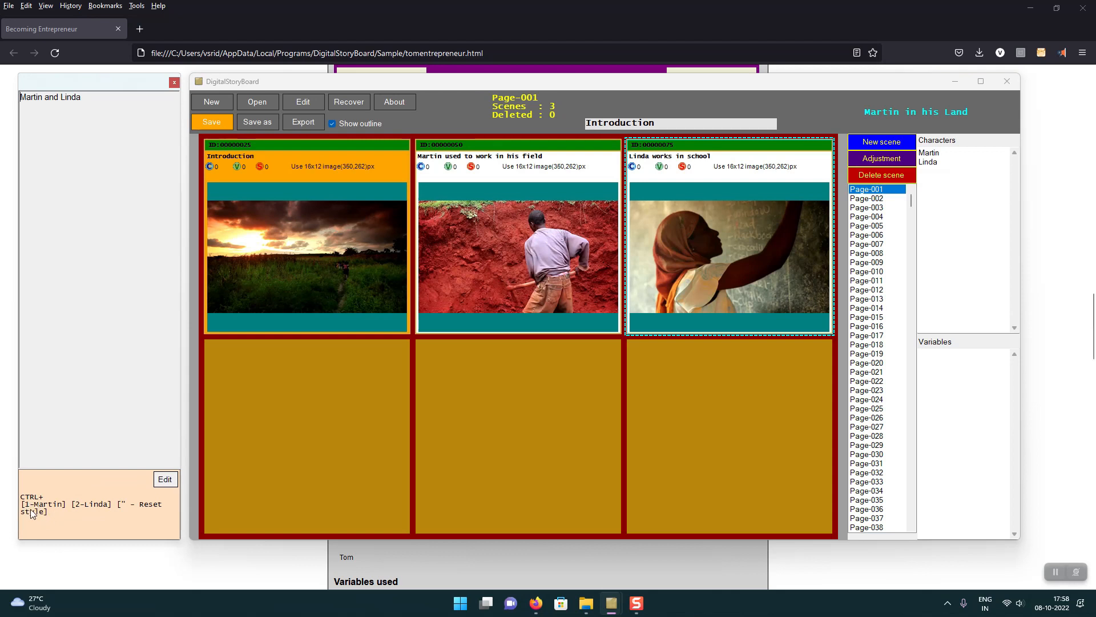
drag(84, 97, 4, 96)
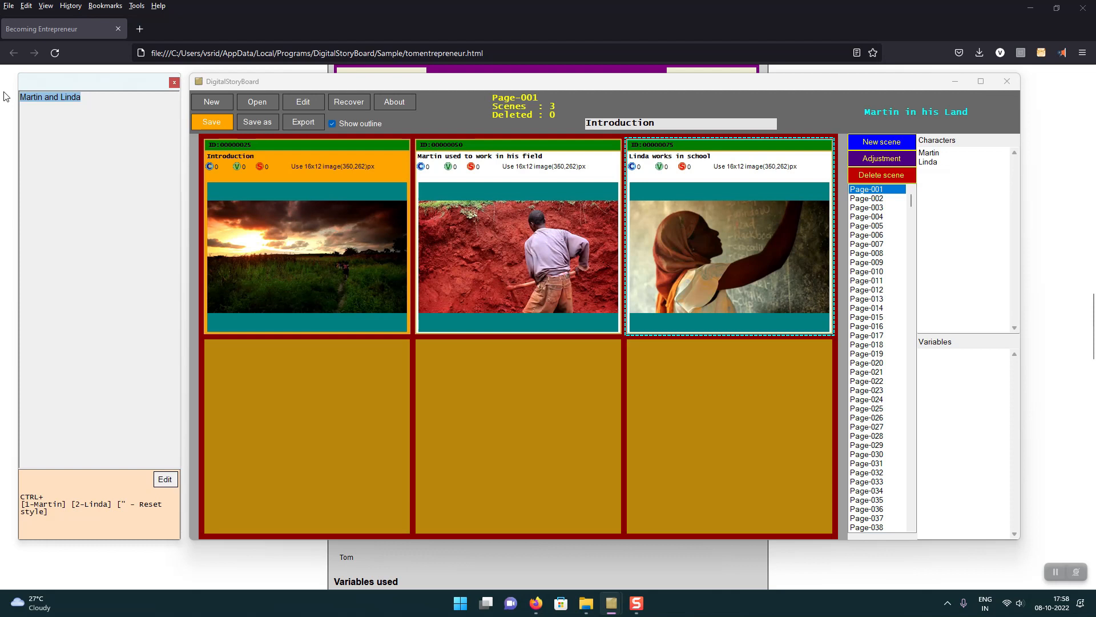
key(ctrl+1)
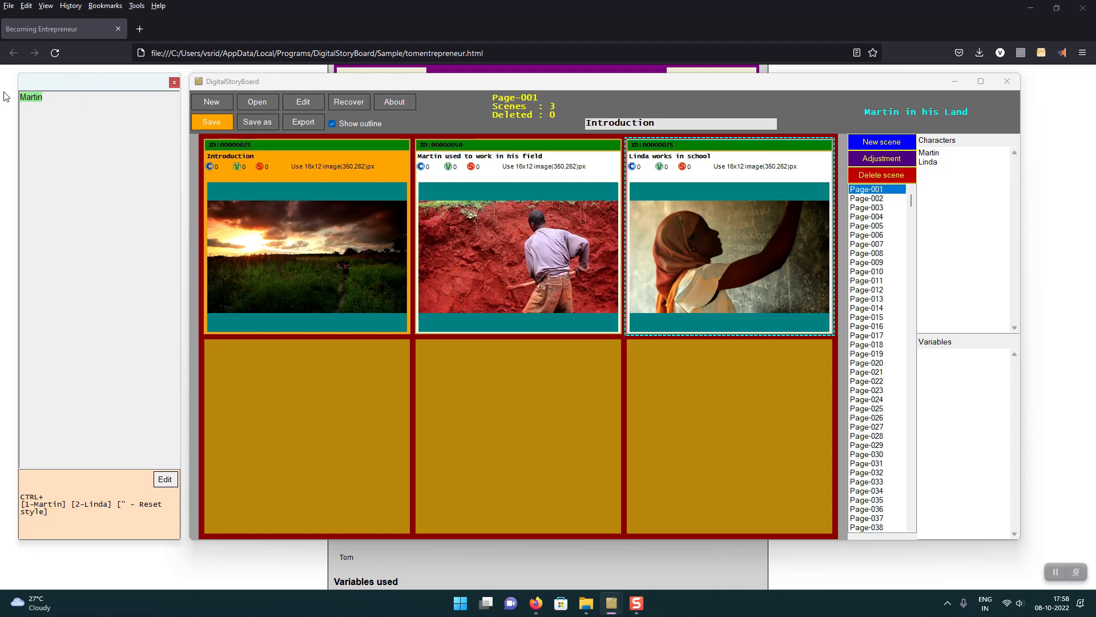
Step: Continue the outline with "is a very hard worker in his field and", followed by the highlighted character tag Linda
click(164, 479)
text(is a very hard w)
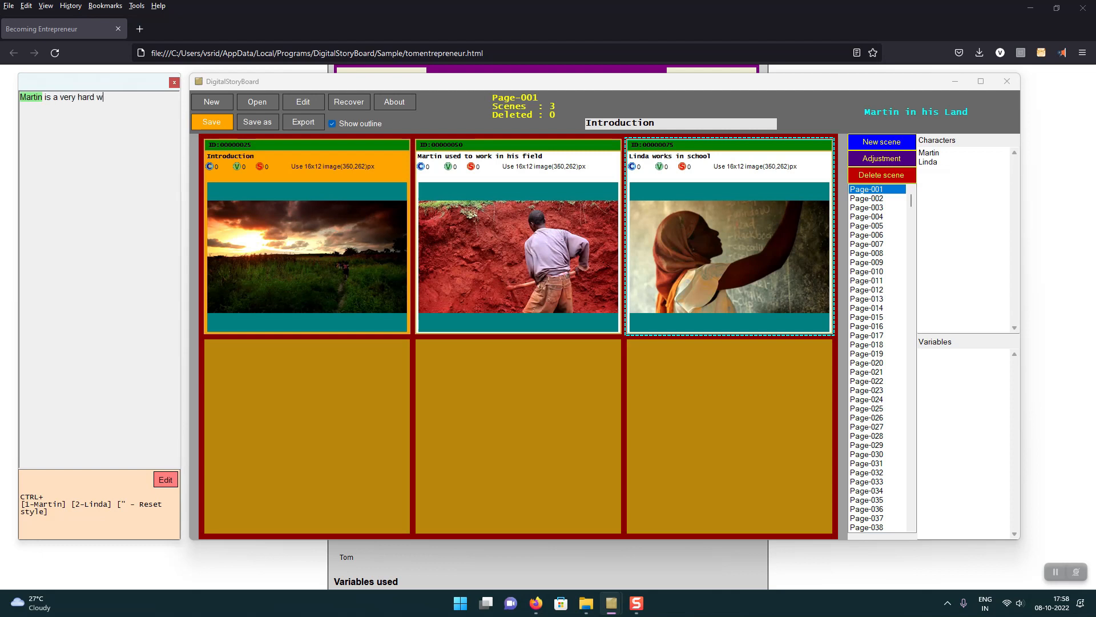
text(orker in his field and)
key(ctrl+2)
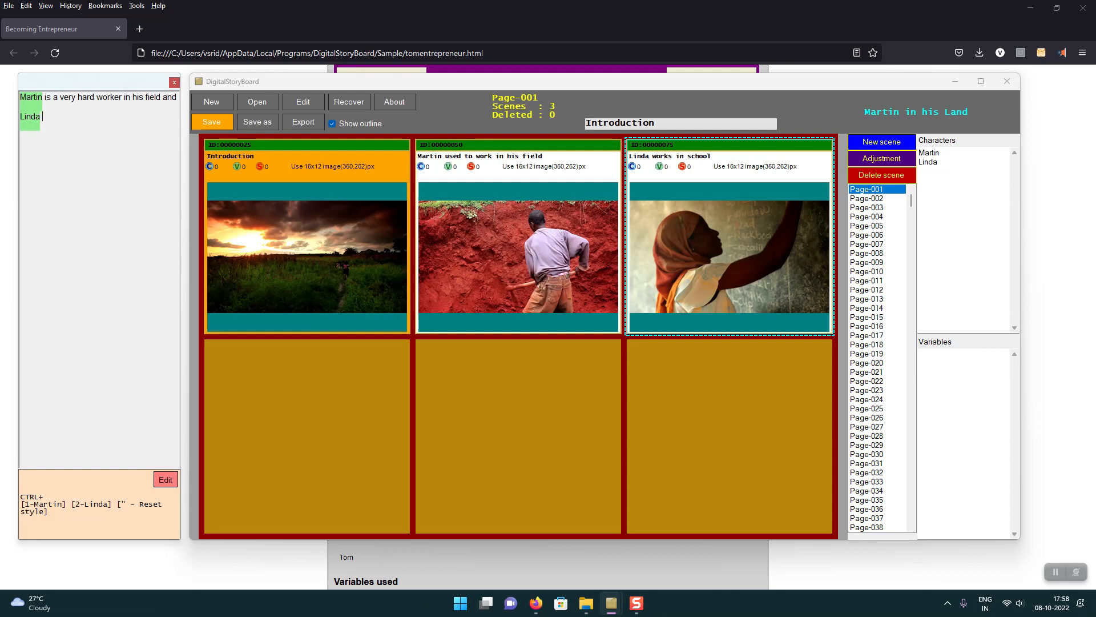
Step: Complete the outline after Linda with "is a intelligent and sympatheticteacher at the local school", and hide the outline
text(is a intelligent and)
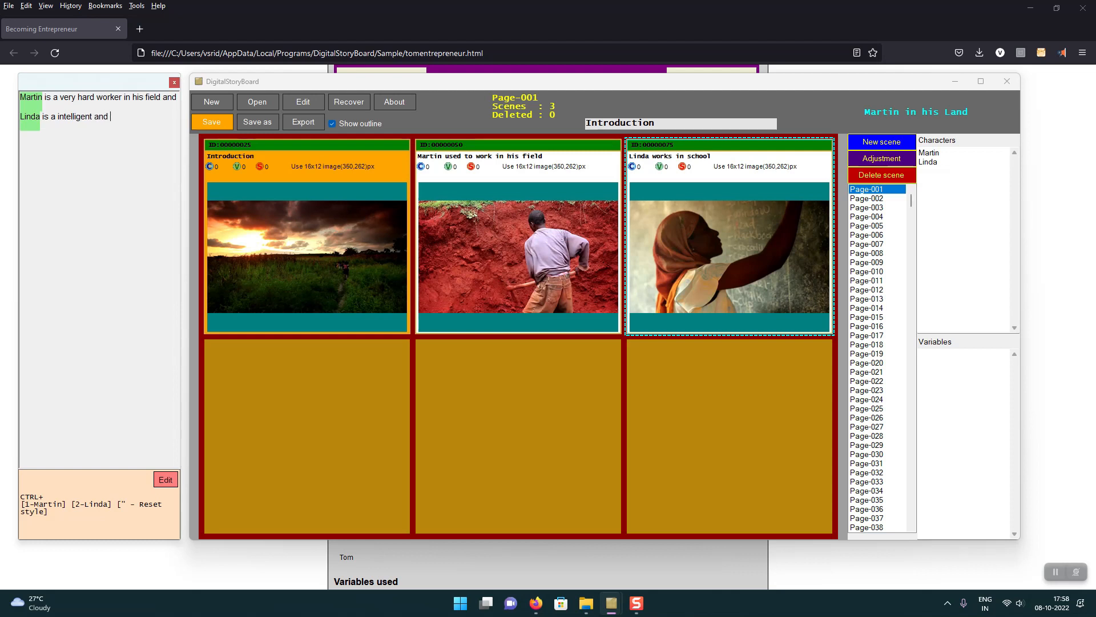
text( sympathetics)
key(BackSpace)
text(teacher at the local school)
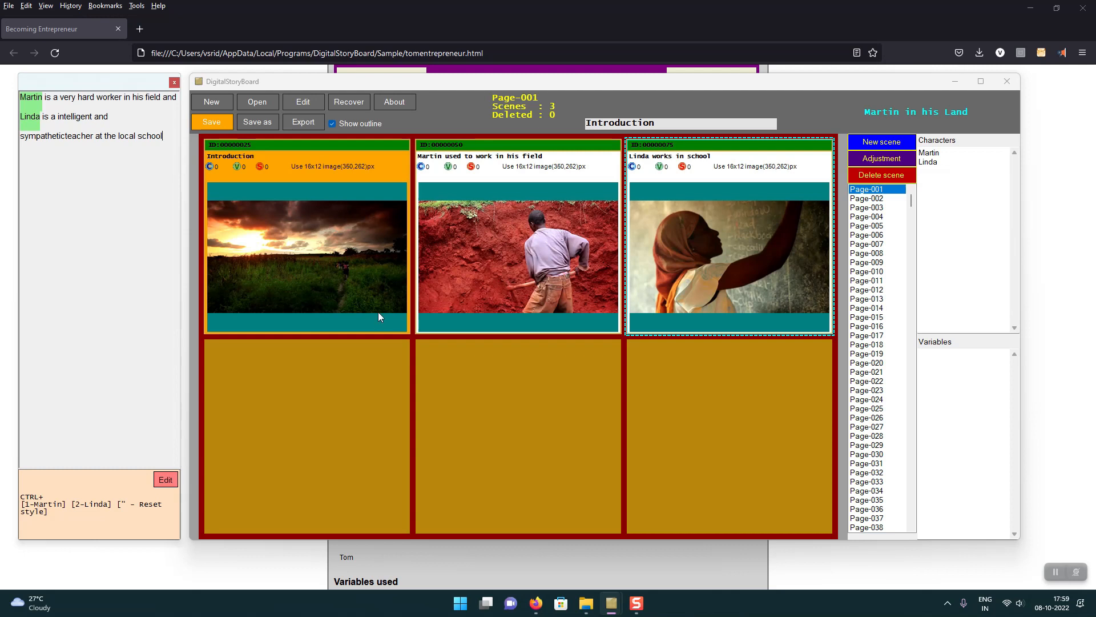
click(643, 280)
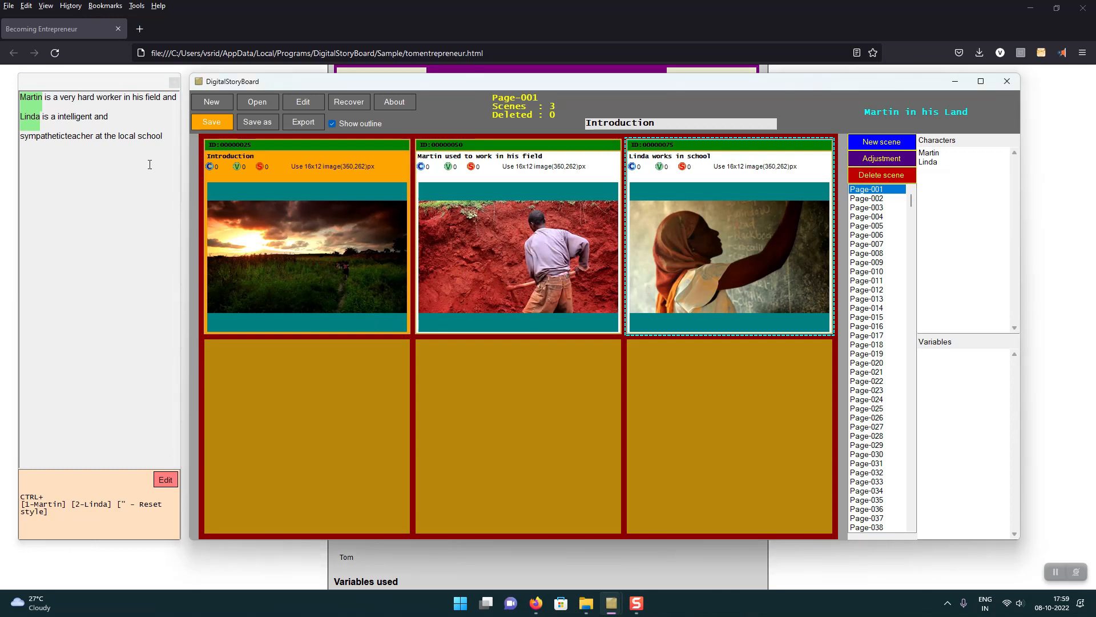
click(348, 125)
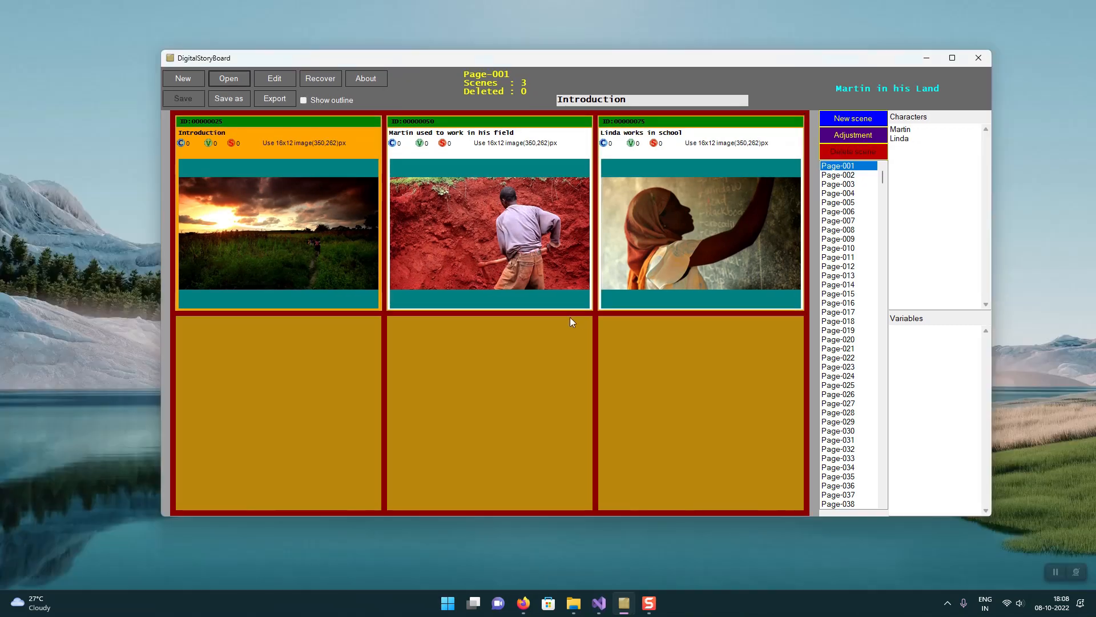
Step: Export the storyboard as an HTML file named "martinandlinda" in the A Story folder
click(283, 101)
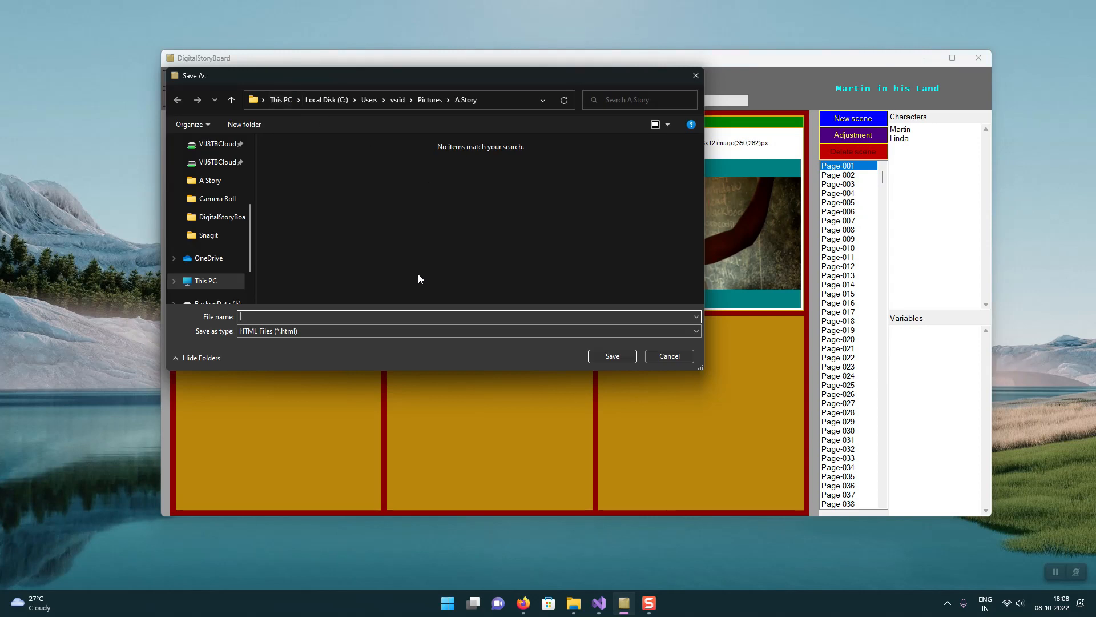
text(martinandlinda.dsbf)
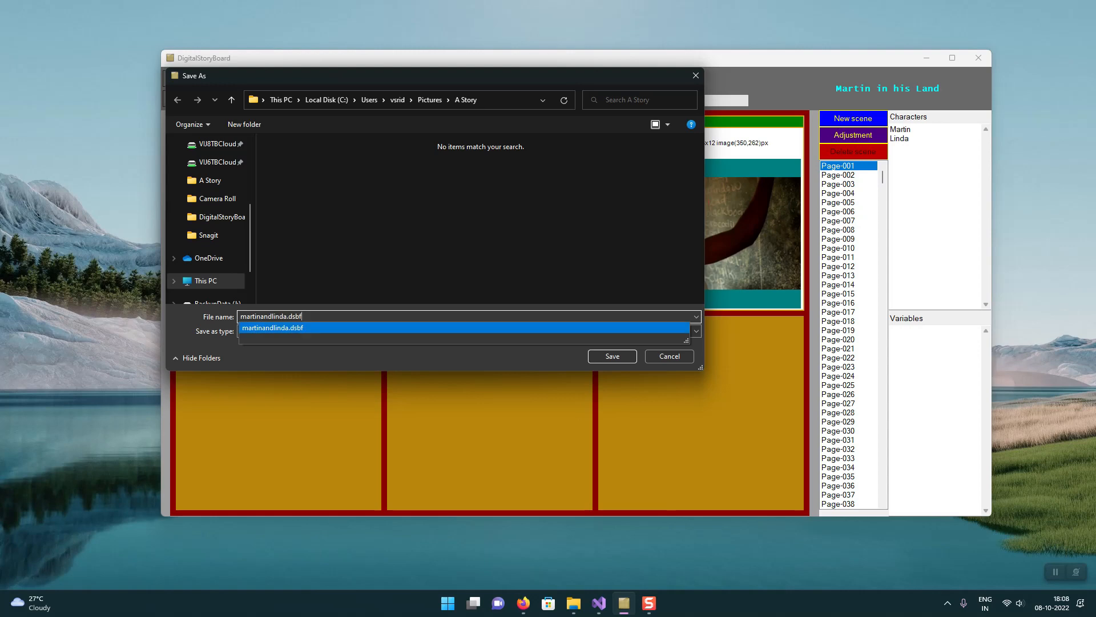
key(BackSpace)
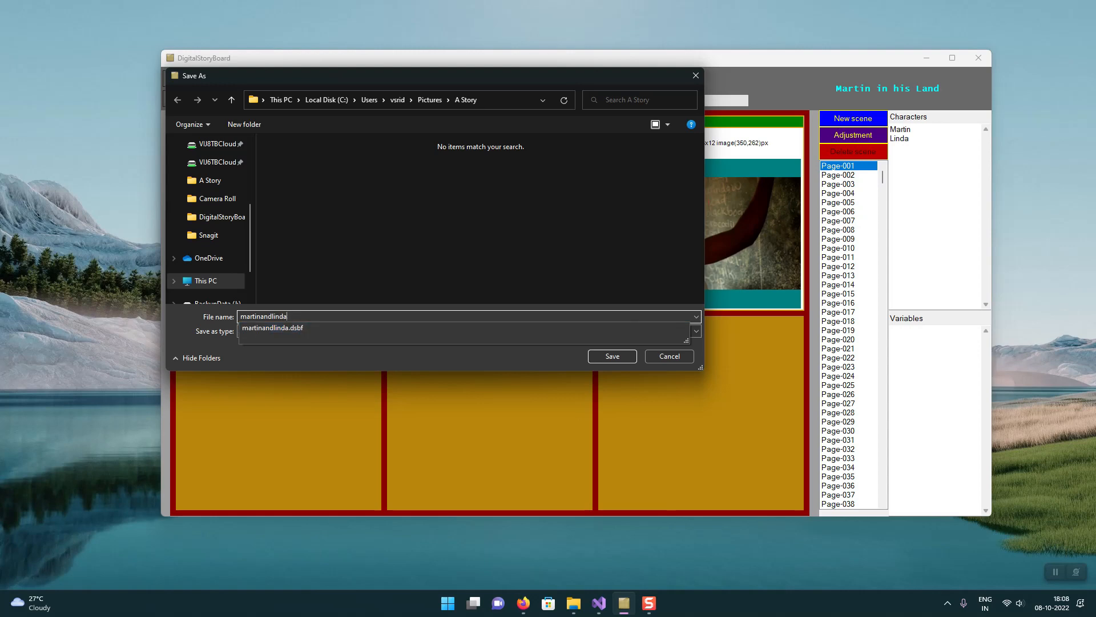
key(BackSpace)
key(Tab)
click(623, 358)
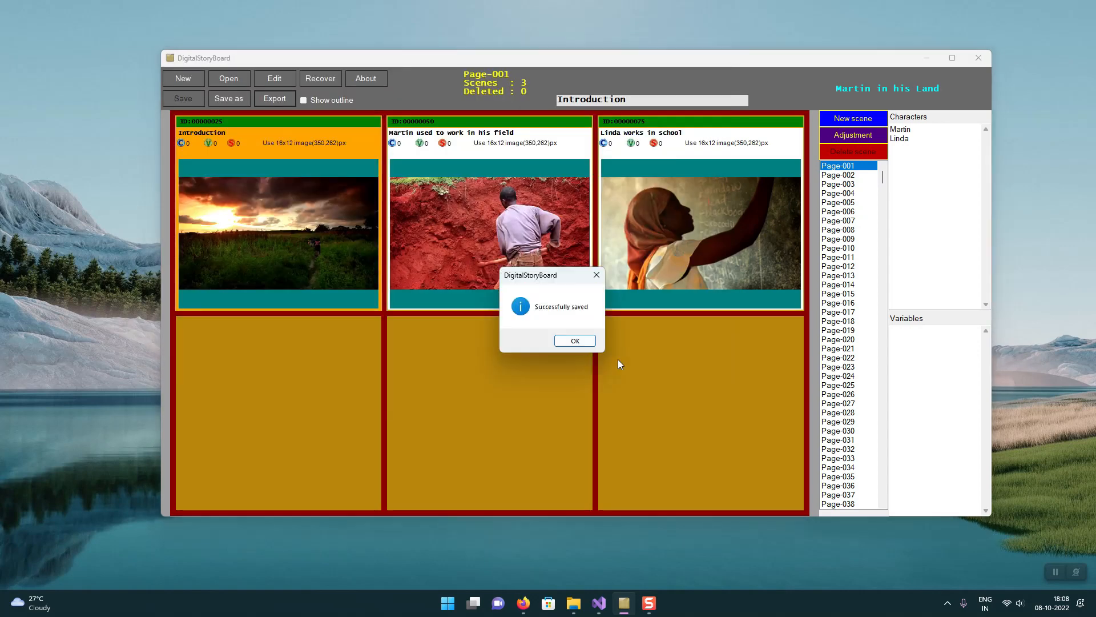
click(573, 341)
Step: Switch to File Explorer, open martinandlinda.html from the A Story folder in Firefox, and review the exported characters and scenes
mouse_move(575, 604)
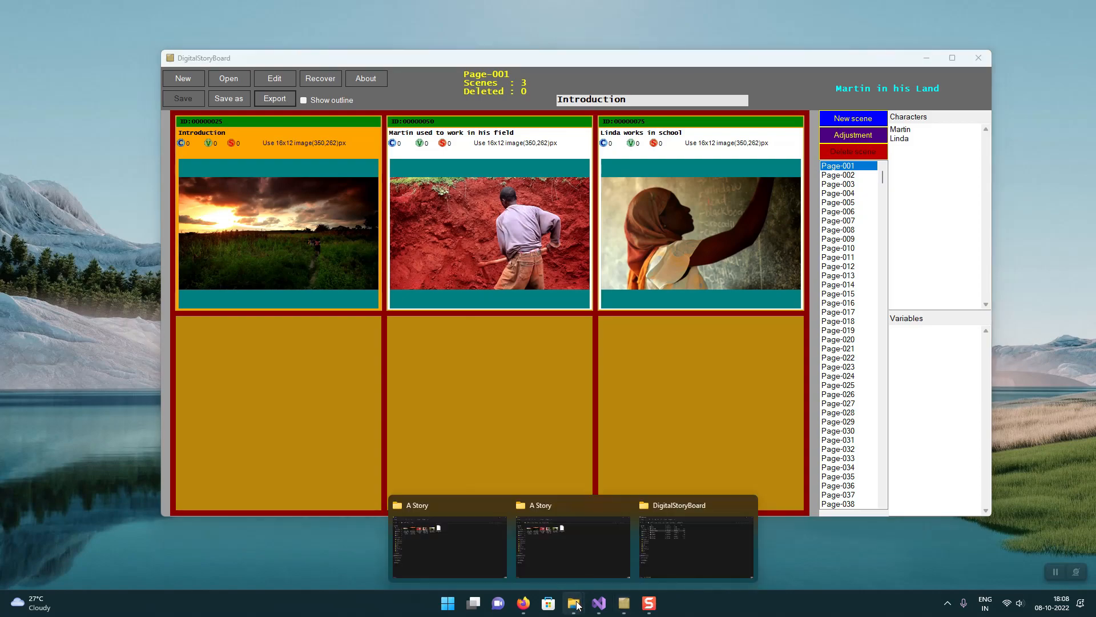
click(567, 580)
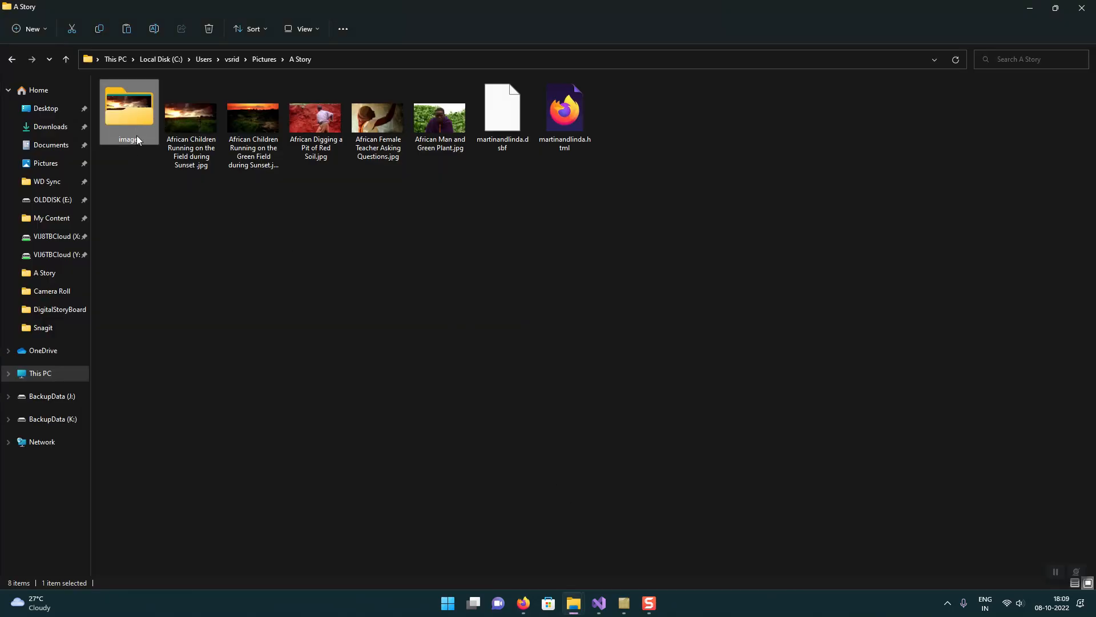
double_click(560, 132)
scroll(651, 329, down, 3)
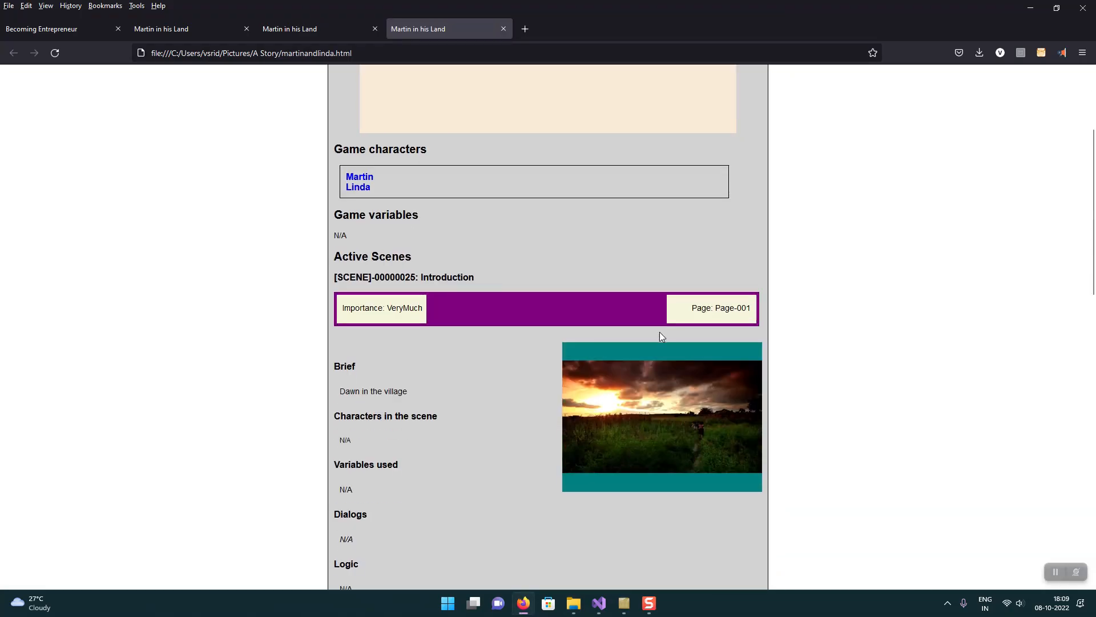
scroll(905, 412, down, 3)
scroll(898, 406, down, 12)
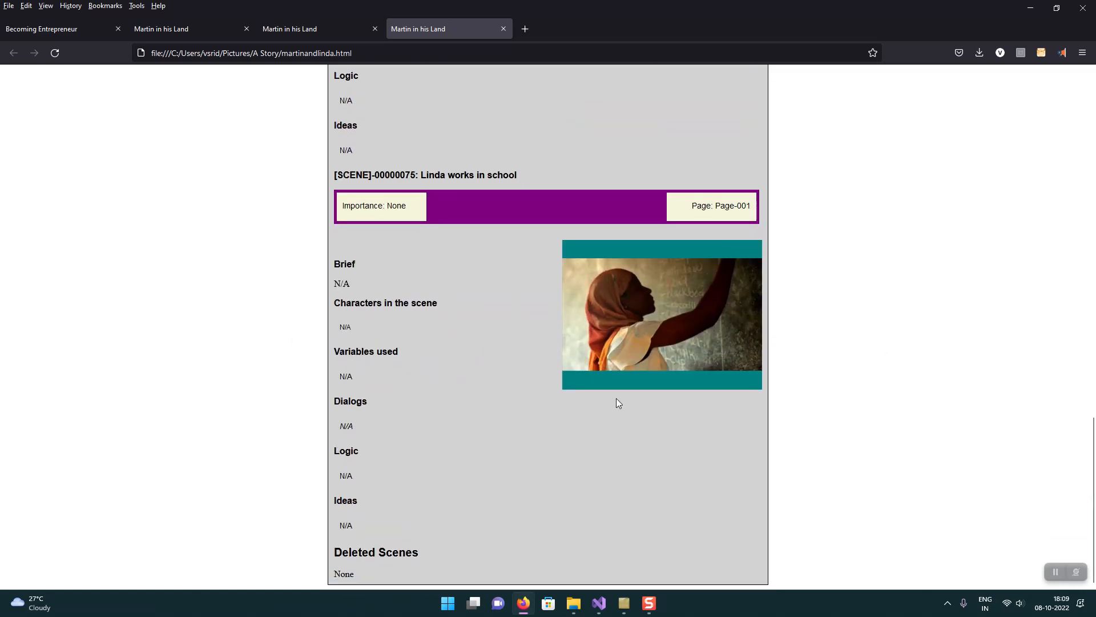
scroll(684, 382, up, 7)
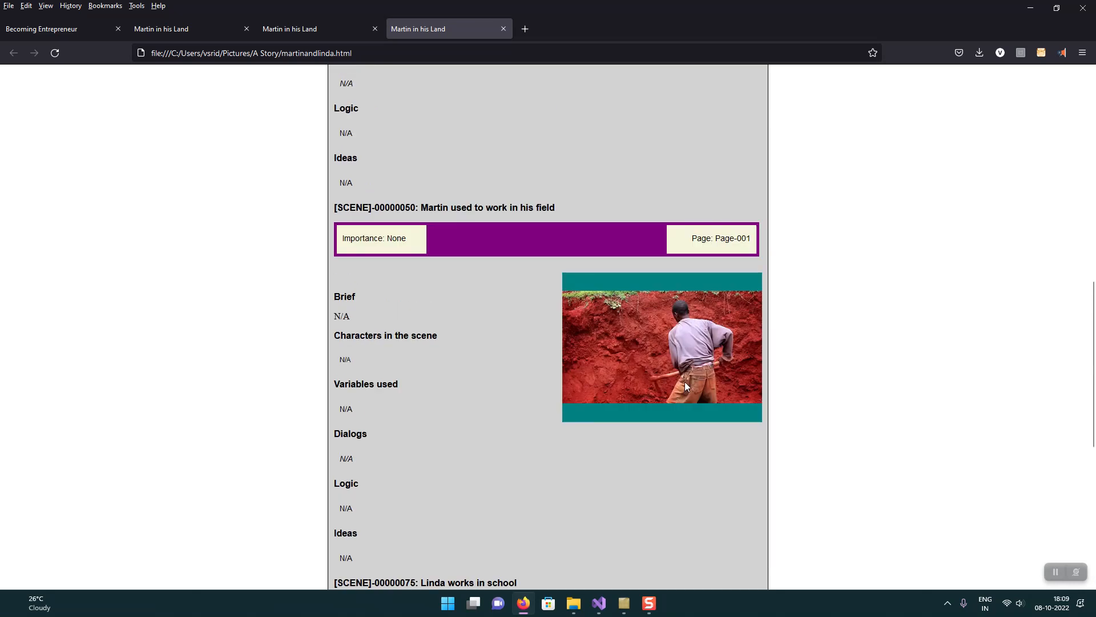
scroll(684, 381, up, 11)
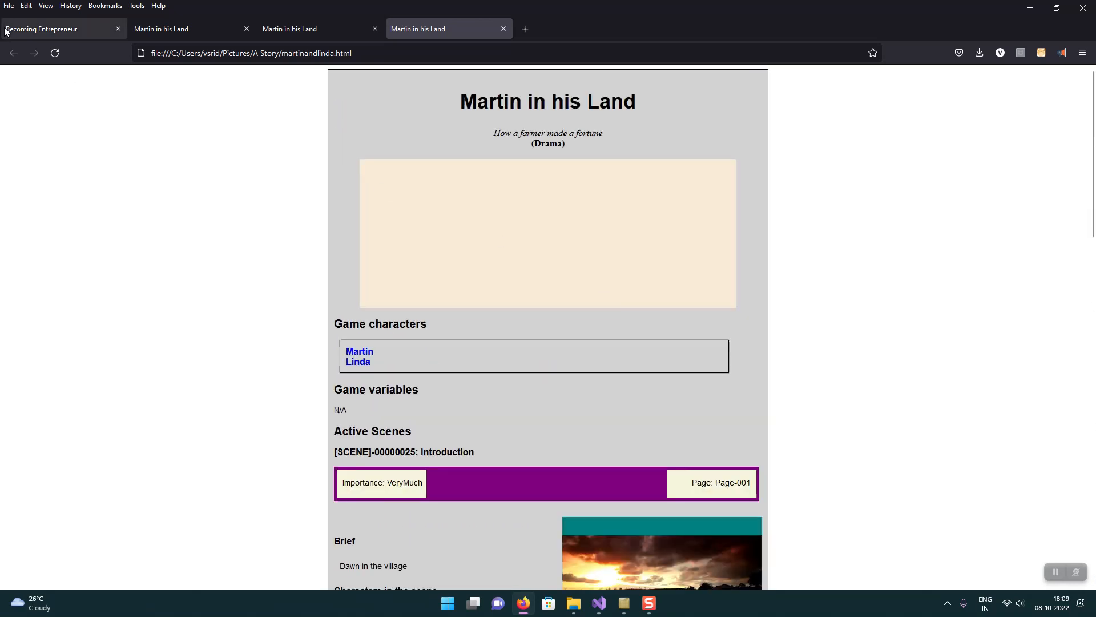
Step: Open the print preview of the exported storyboard page and look through its pages
click(9, 6)
click(37, 129)
scroll(558, 367, down, 14)
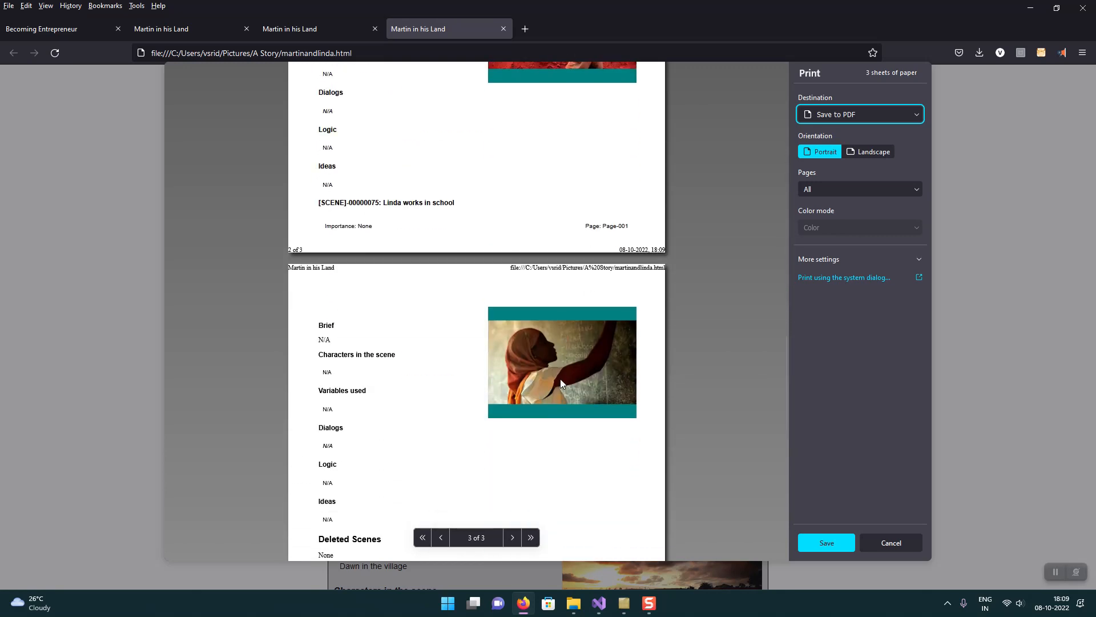
Step: Return to the first page of the print preview, and switch to DigitalStoryBoard to browse the storyboard's pages
scroll(560, 379, up, 14)
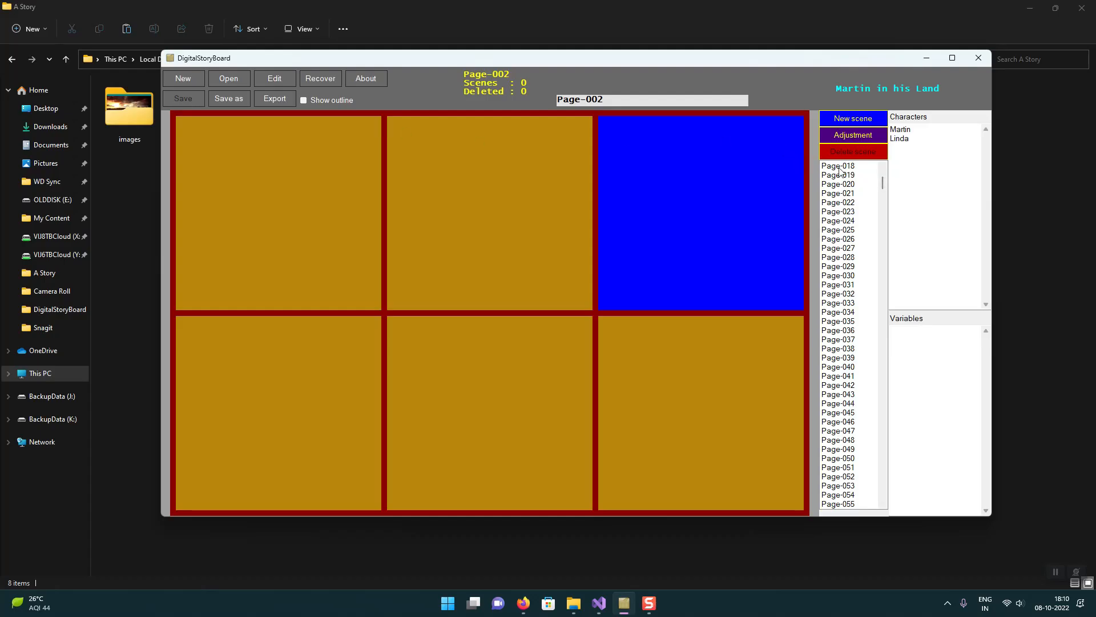
click(843, 167)
scroll(847, 212, up, 2)
scroll(847, 213, up, 3)
click(856, 167)
scroll(879, 166, up, 1)
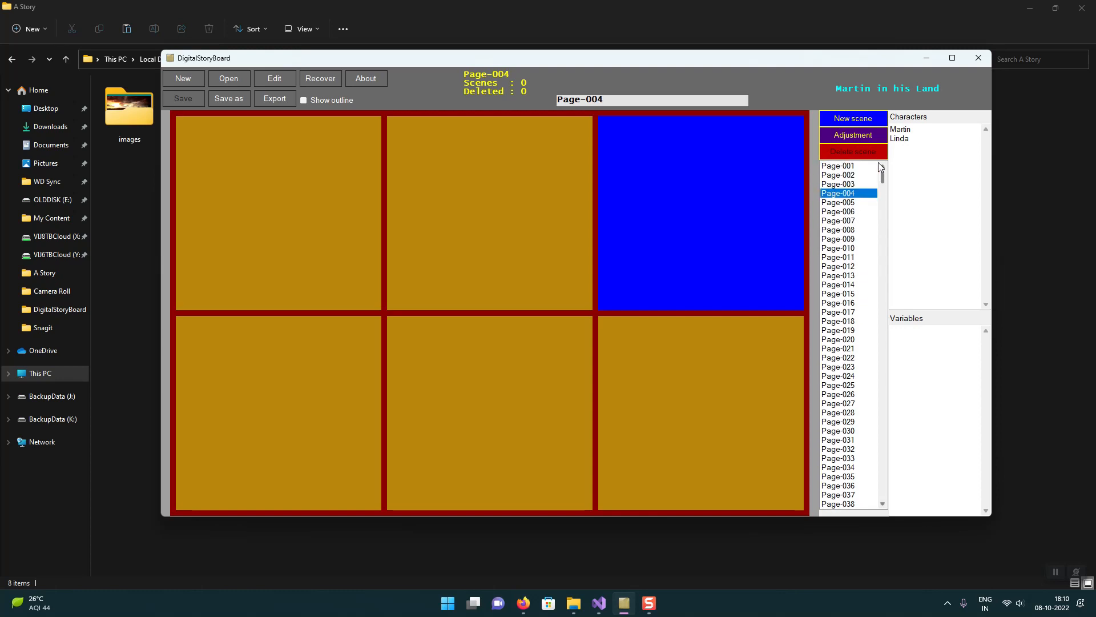
Step: Show Page-001 and move the "Linda works in school" scene to the middle slot of the second row
click(857, 166)
click(569, 146)
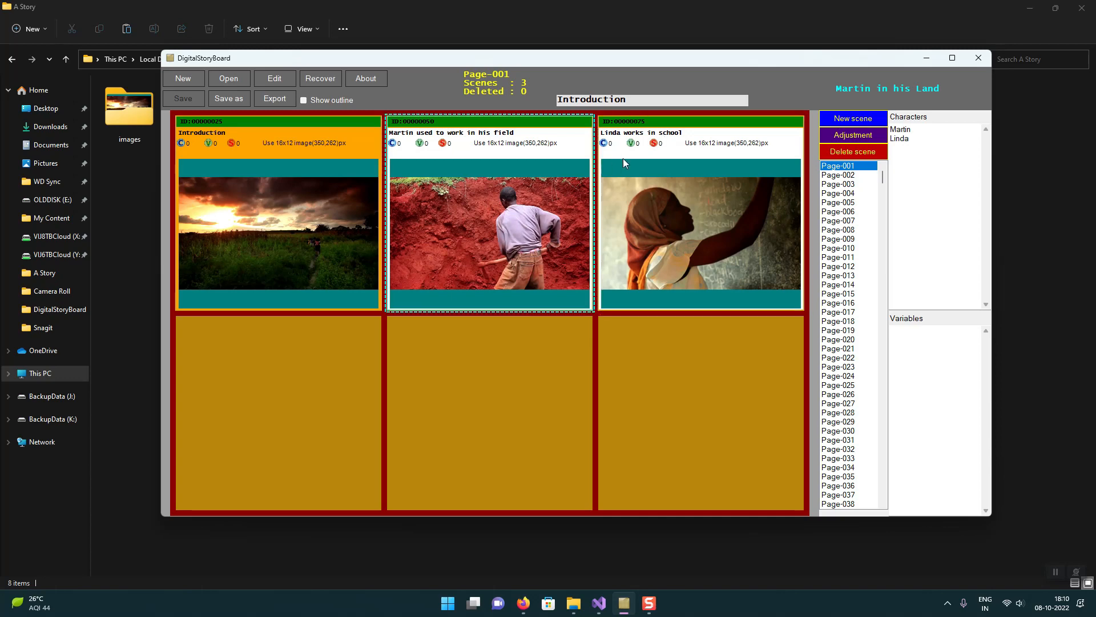
drag(702, 133, 587, 343)
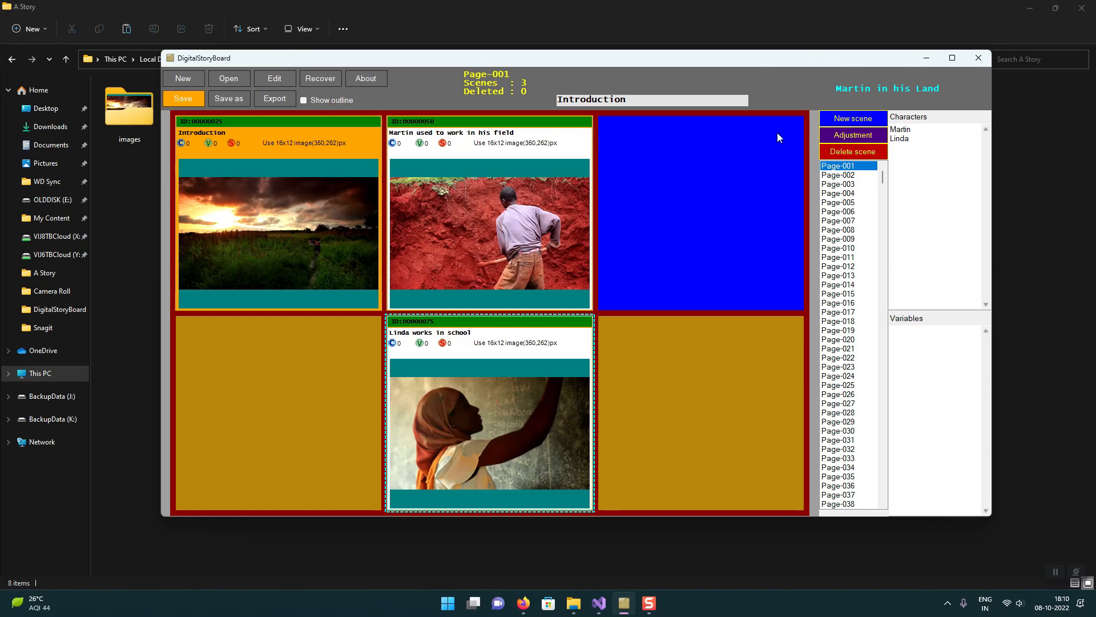
Step: Add an adjustment scene with ID 55 in the empty third slot of the first row, and move it to the second row's first slot
right_click(749, 134)
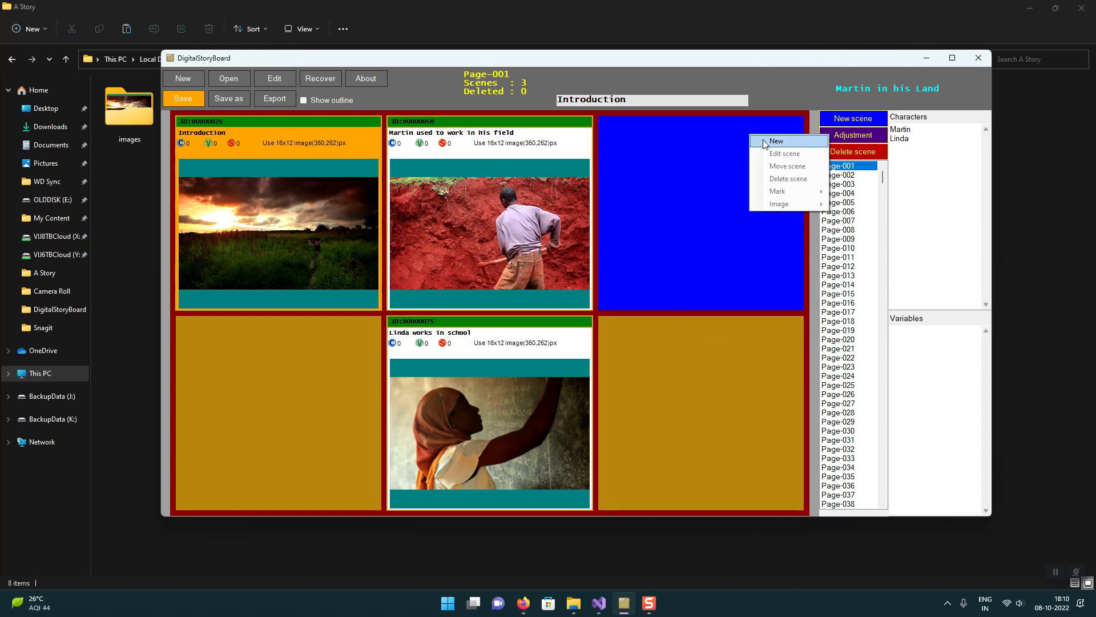
click(693, 162)
click(851, 137)
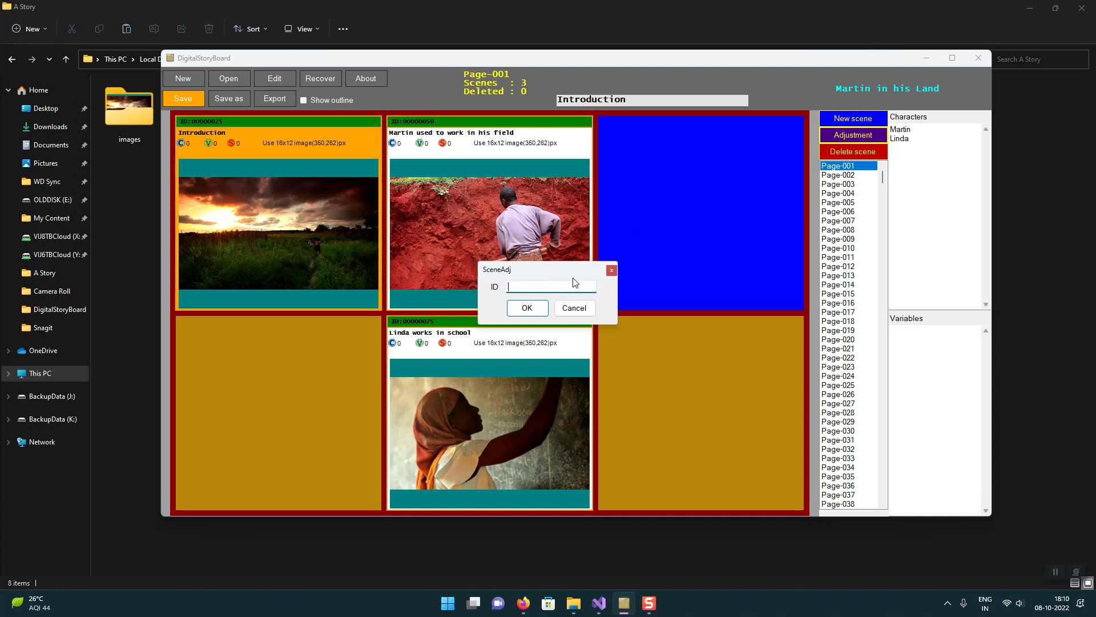
text(55)
click(522, 309)
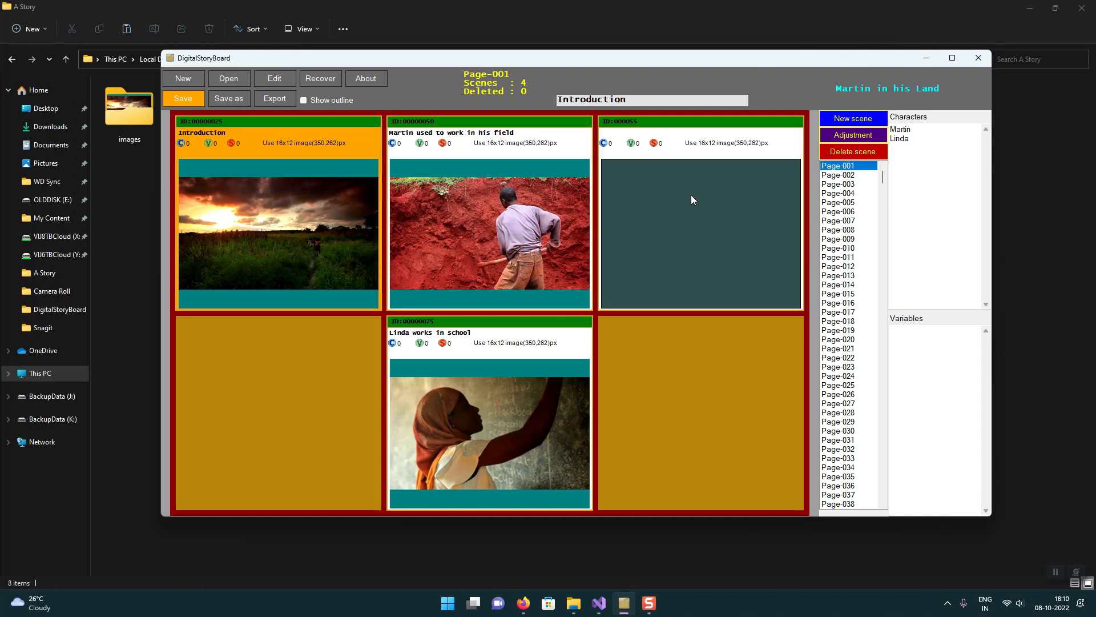
drag(660, 185, 459, 365)
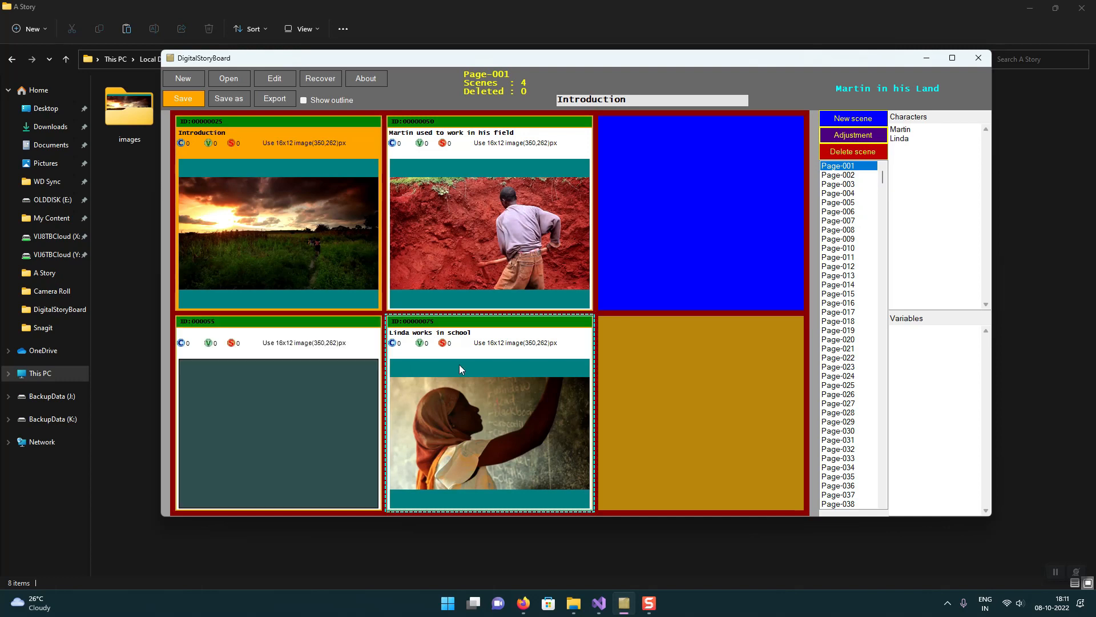